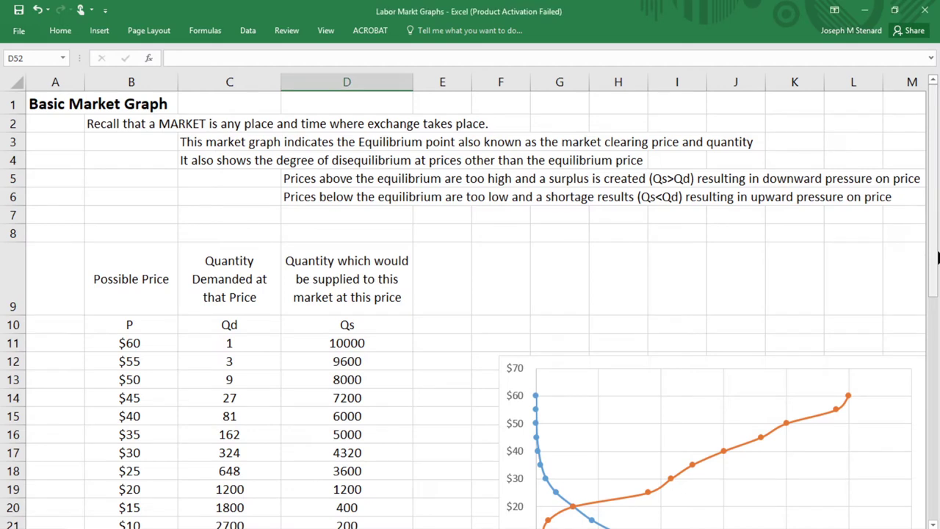
# Look over the basic market table and its chart, going through the possible prices from $60 down to $5.
pyautogui.moveTo(933, 249); pyautogui.dragTo(937, 316)
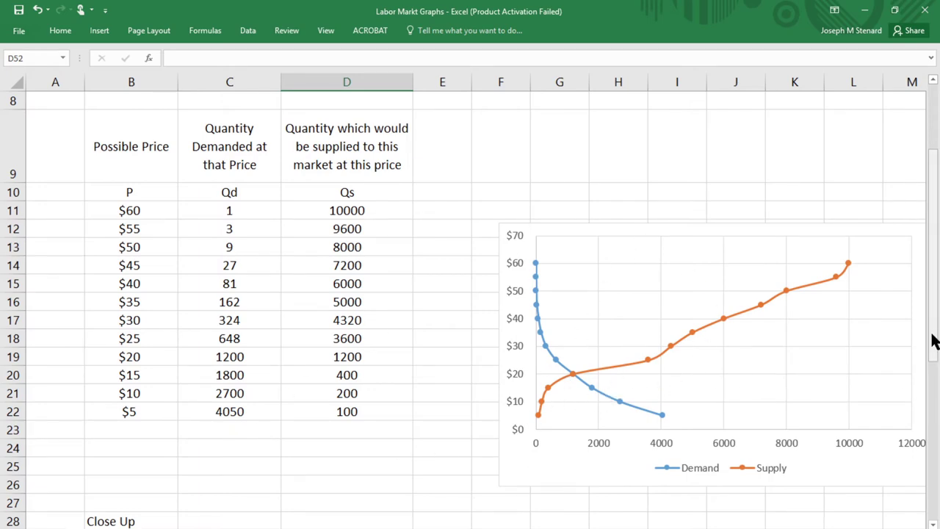
pyautogui.moveTo(934, 336); pyautogui.dragTo(934, 270)
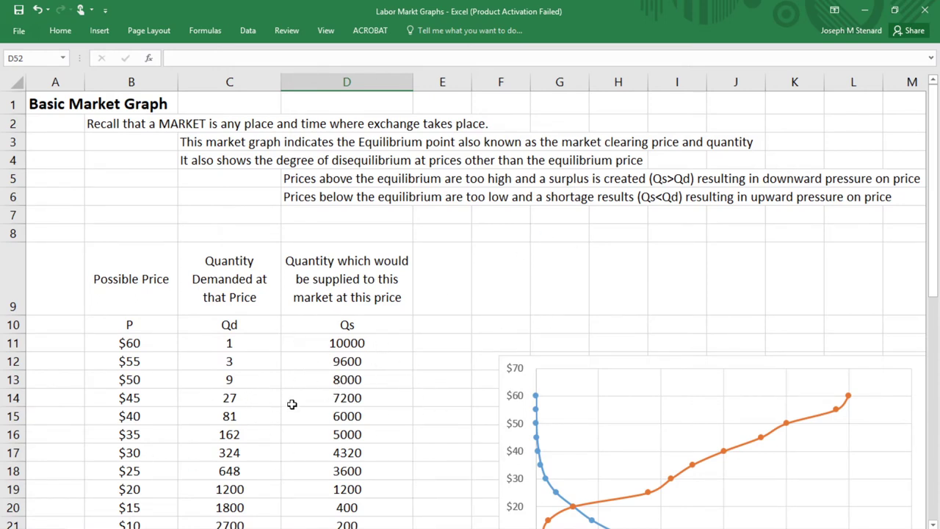
pyautogui.scroll(-2, 130, 359)
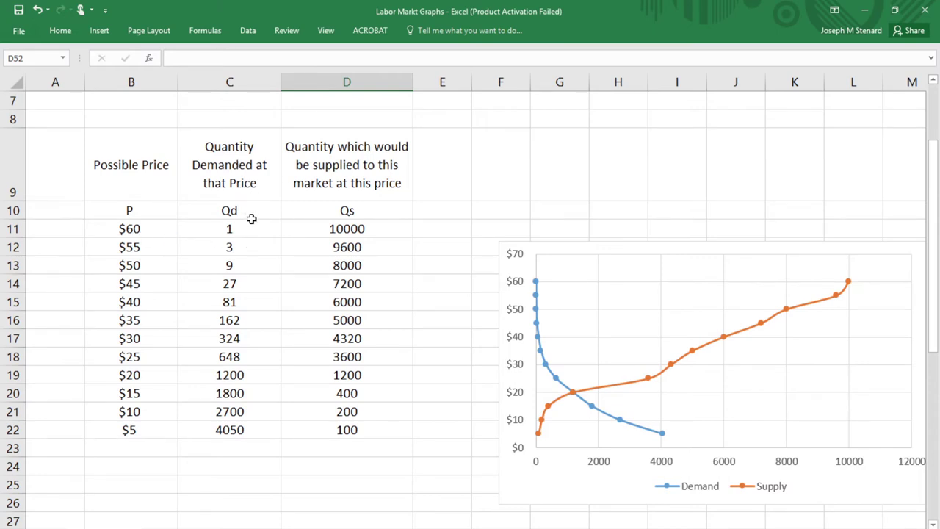
pyautogui.click(131, 230)
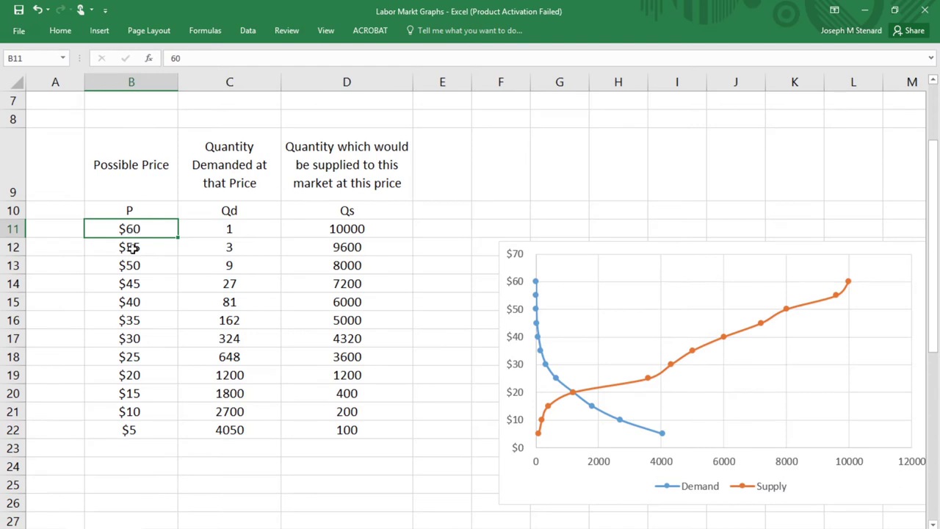
pyautogui.click(238, 229)
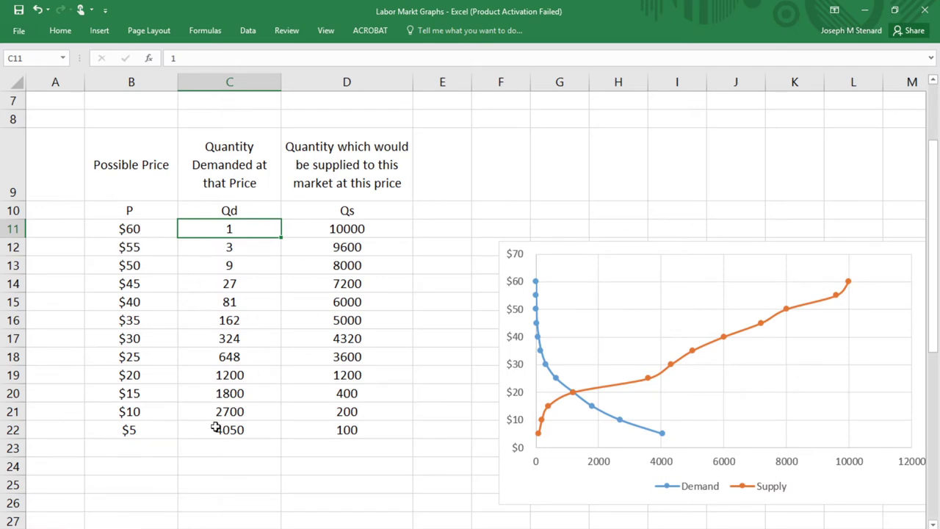
pyautogui.click(129, 228)
pyautogui.click(129, 265)
pyautogui.click(131, 302)
pyautogui.click(131, 320)
pyautogui.click(132, 375)
pyautogui.click(133, 393)
pyautogui.click(140, 426)
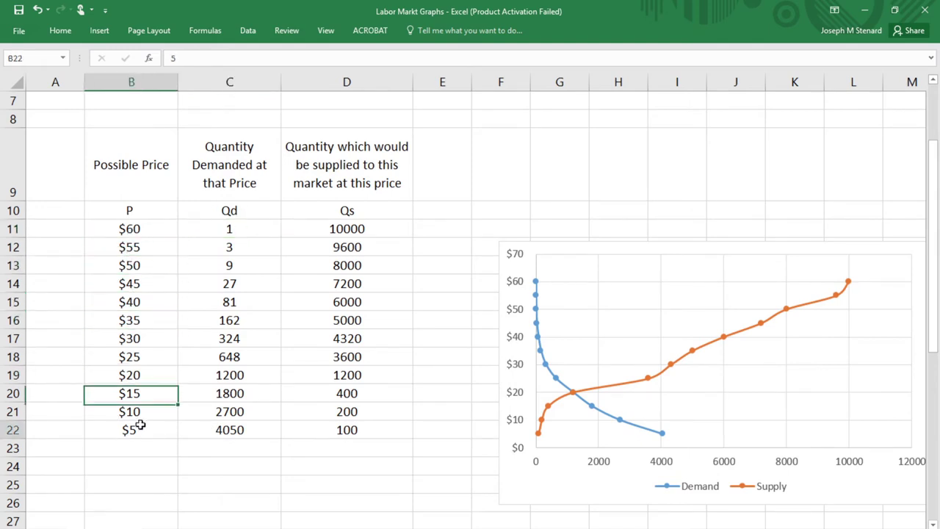
# Compare the quantities demanded and supplied at the high prices, from $60 down to $45.
pyautogui.click(224, 249)
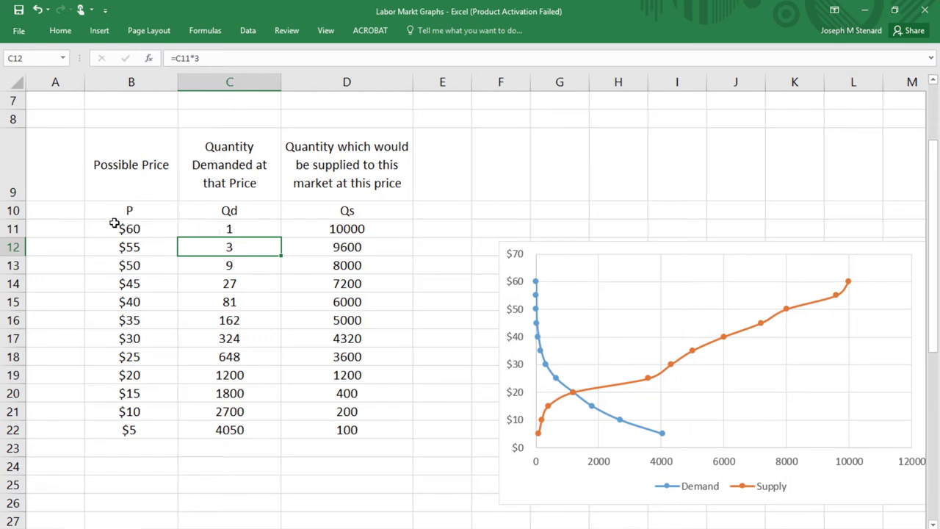
pyautogui.moveTo(116, 227); pyautogui.dragTo(341, 230)
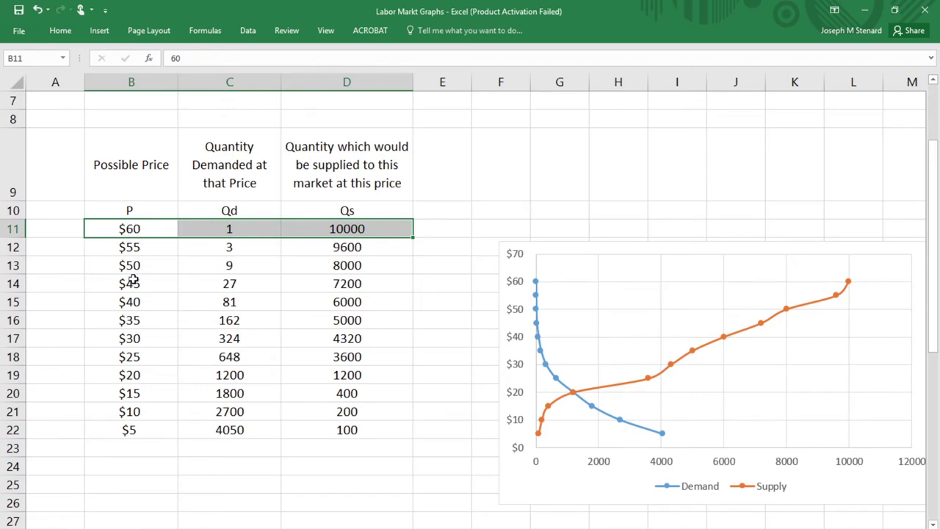
pyautogui.click(138, 246)
pyautogui.click(148, 270)
pyautogui.click(224, 263)
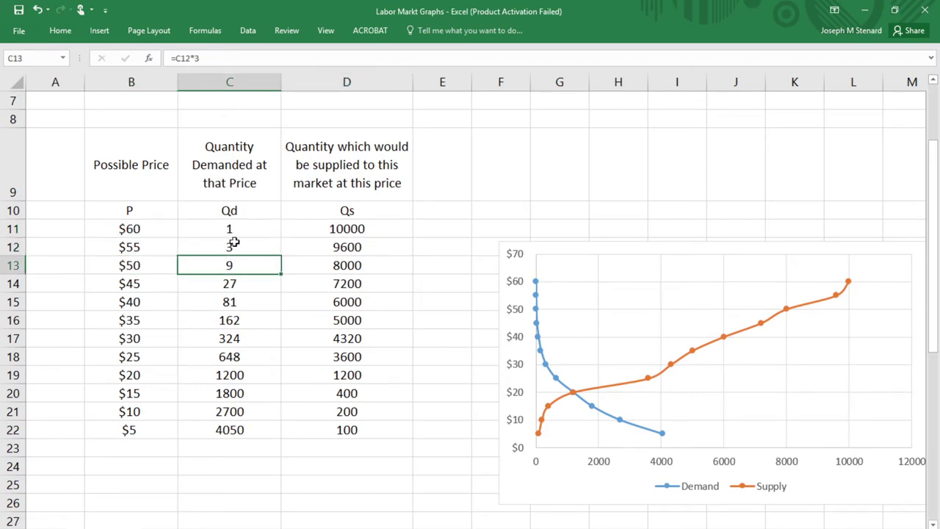
pyautogui.click(338, 263)
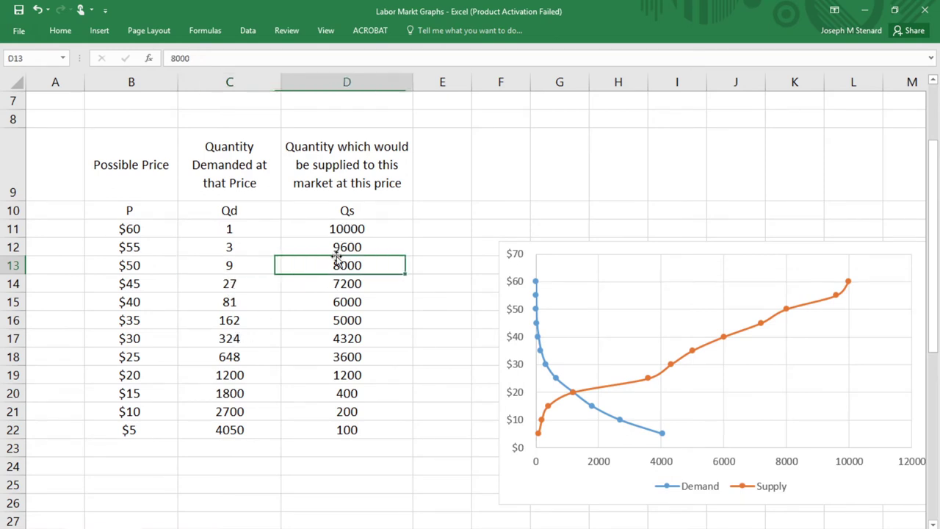
pyautogui.click(342, 285)
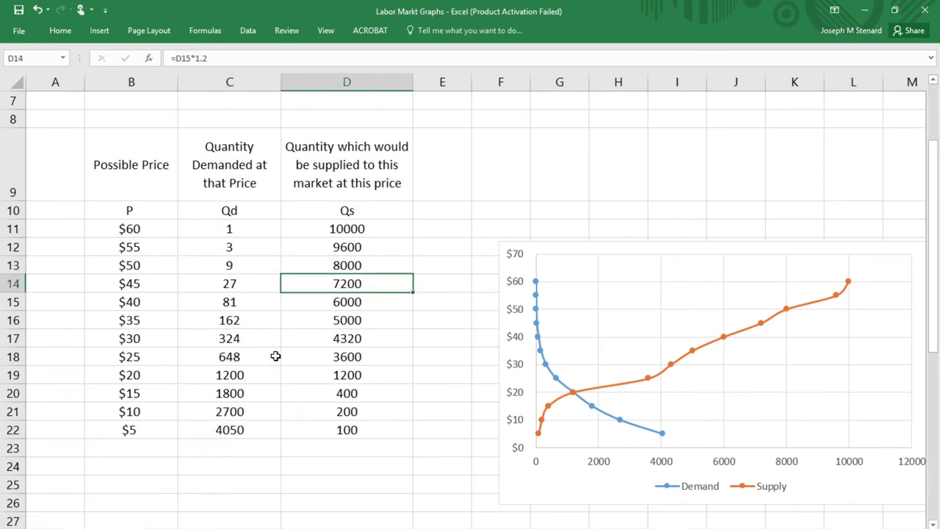
# Compare quantity demanded with quantity supplied in the $20 row and in the $15 and $10 rows beneath it.
pyautogui.moveTo(130, 374); pyautogui.dragTo(338, 384)
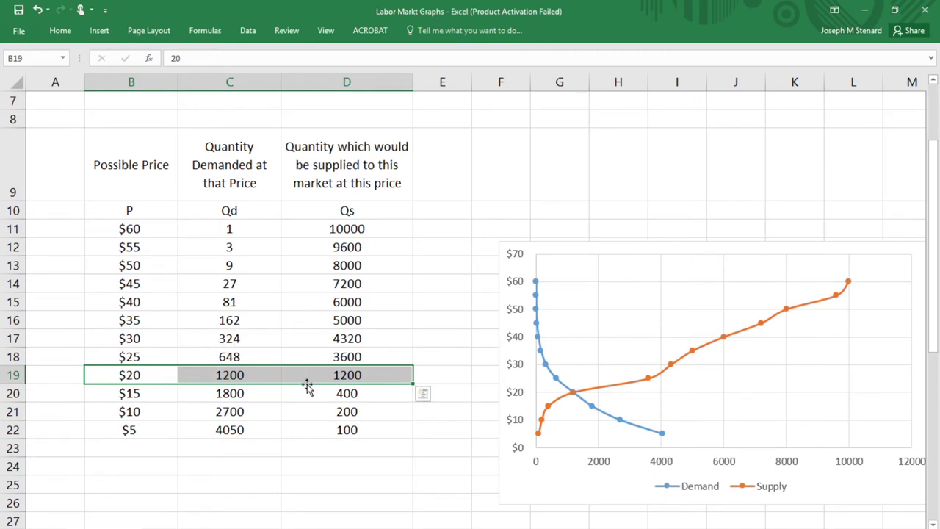
pyautogui.moveTo(120, 393); pyautogui.dragTo(318, 414)
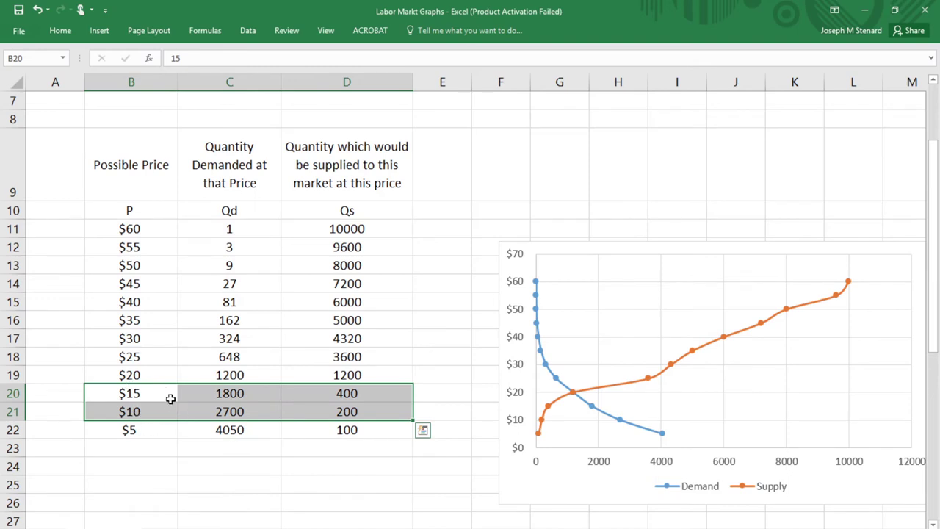
pyautogui.click(218, 393)
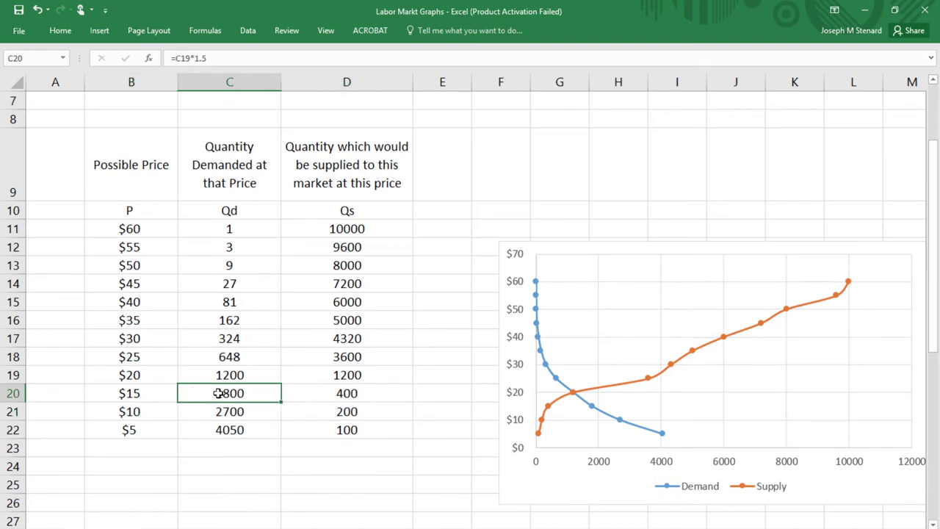
pyautogui.click(321, 396)
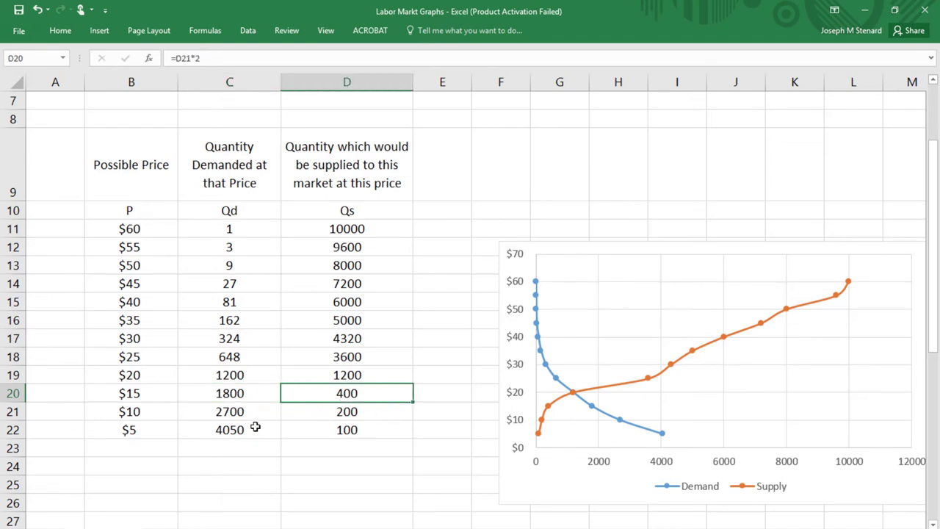
pyautogui.moveTo(111, 374); pyautogui.dragTo(355, 371)
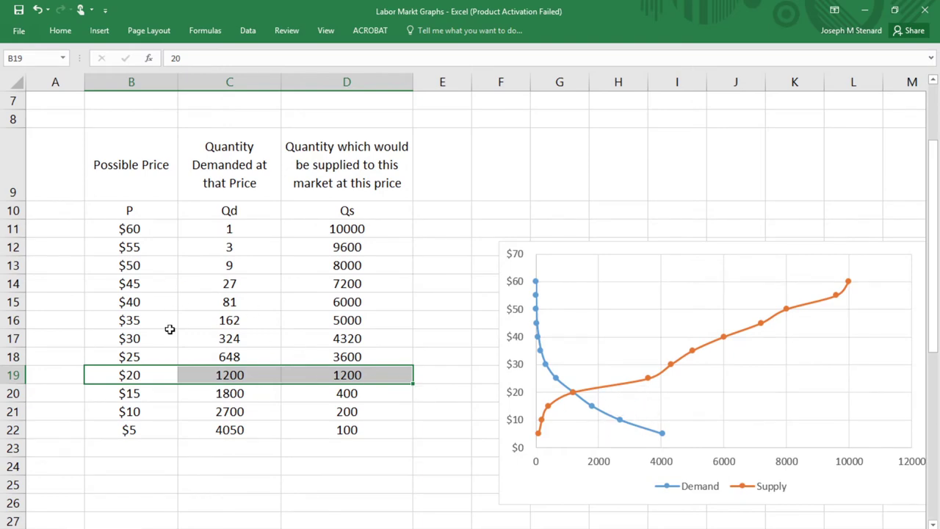
# Read the notes in B2, C3 and C4 on the market definition, equilibrium point and disequilibrium.
pyautogui.scroll(2, 676, 321)
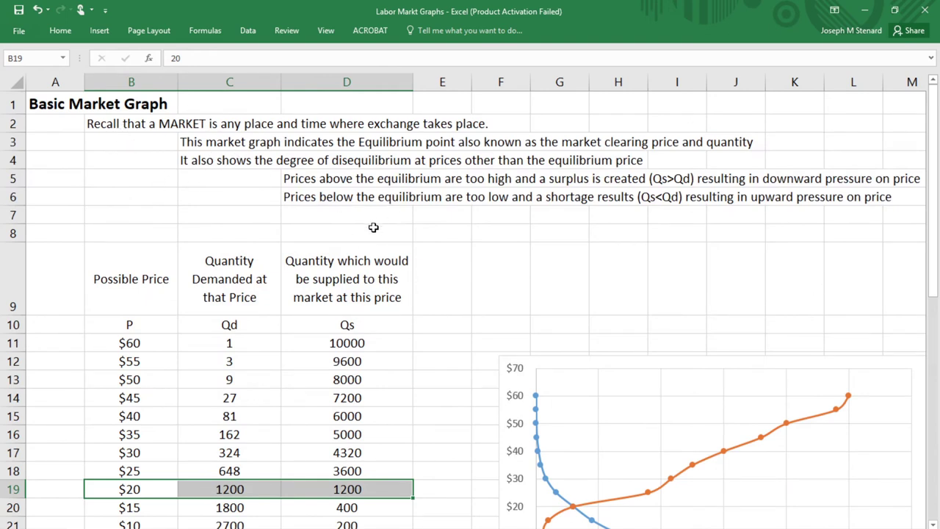
pyautogui.click(134, 127)
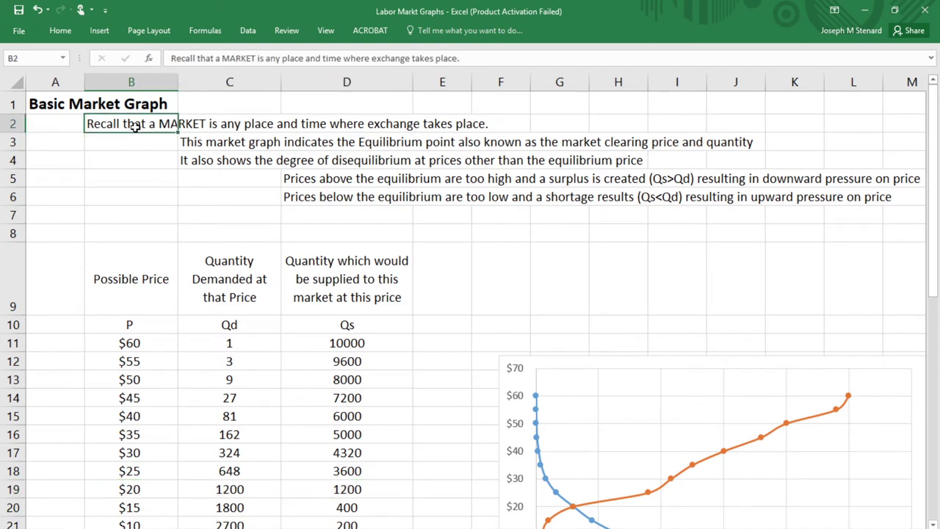
pyautogui.click(209, 146)
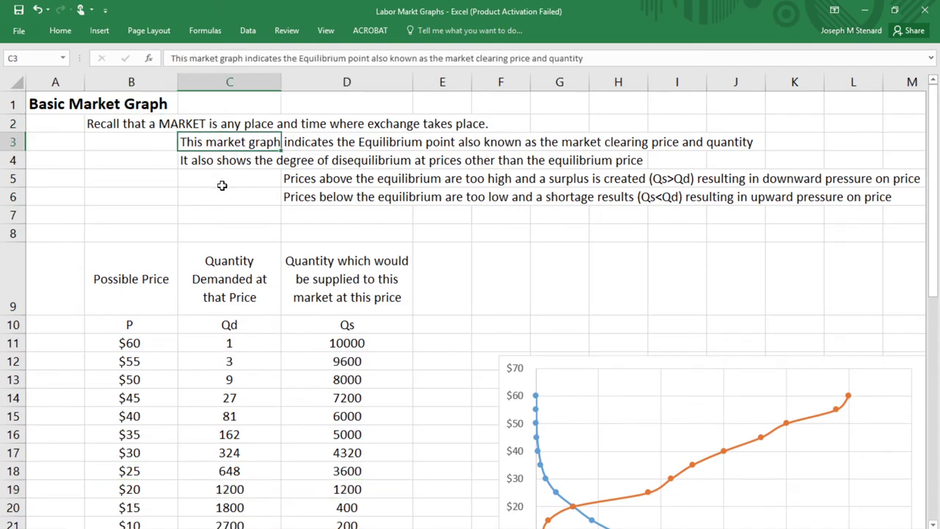
pyautogui.click(230, 164)
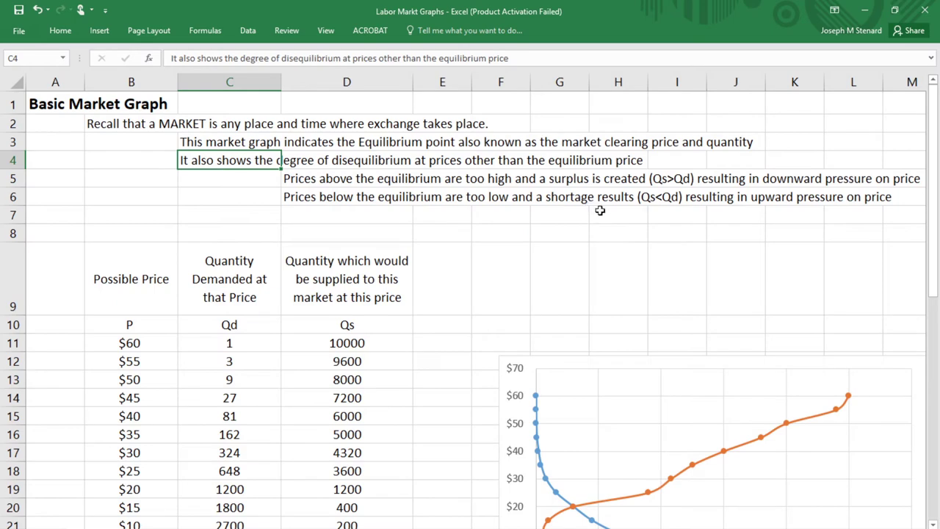
# Compare the Close Up table and chart with the $30 to $10 rows of the main market table.
pyautogui.scroll(-3, 482, 238)
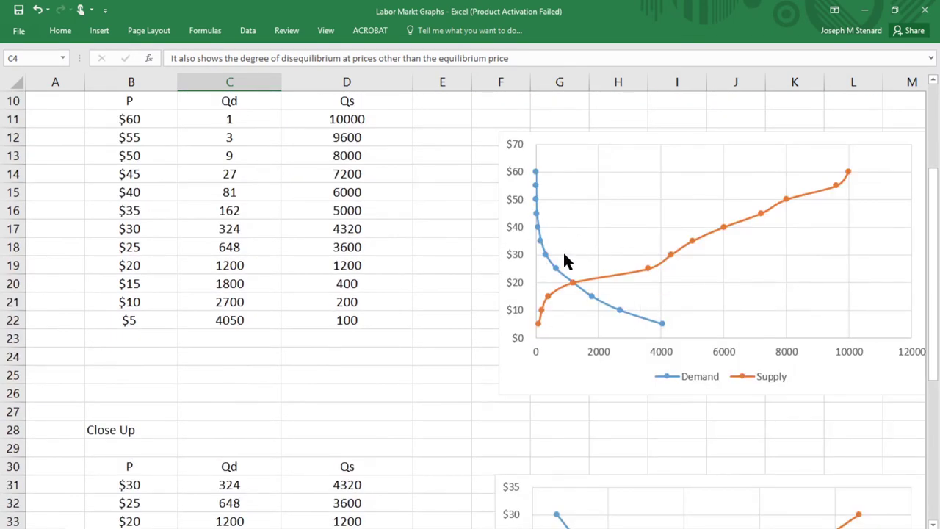
pyautogui.scroll(-4, 604, 207)
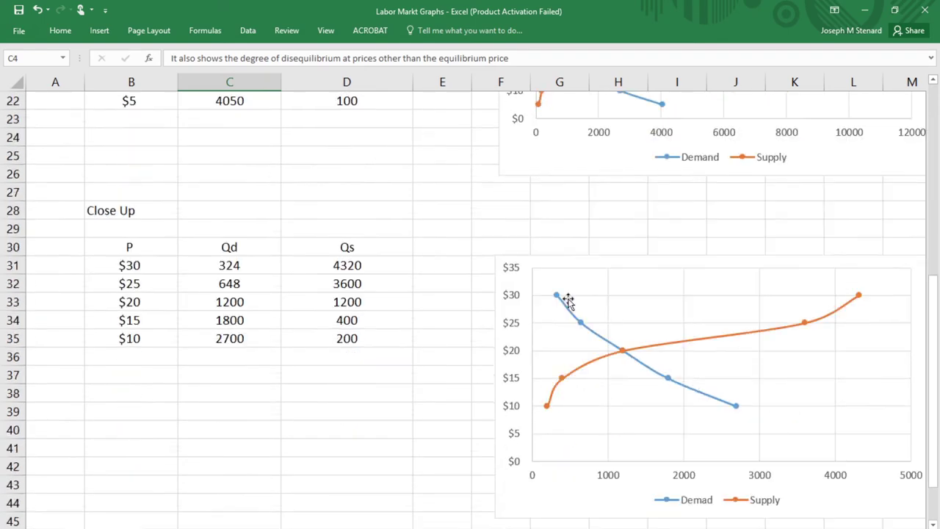
pyautogui.scroll(2, 633, 319)
pyautogui.scroll(1, 633, 318)
pyautogui.scroll(-2, 662, 487)
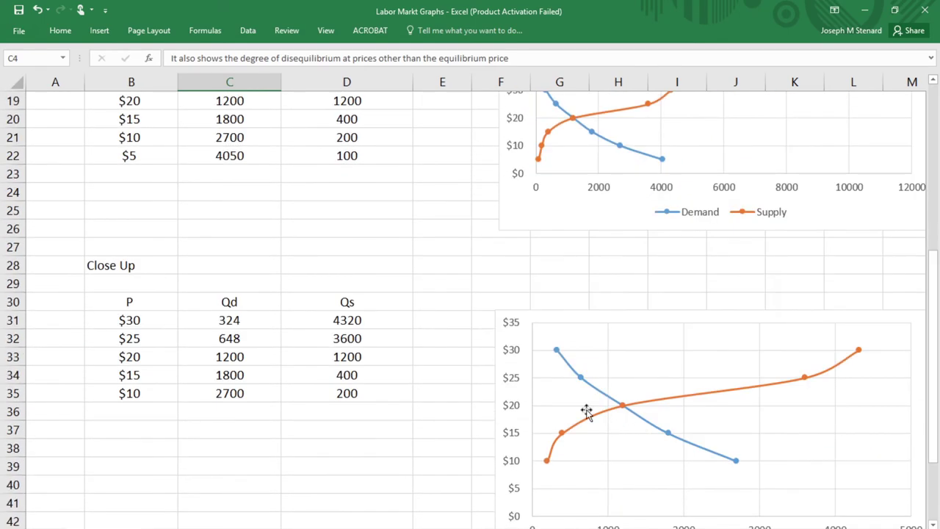
pyautogui.moveTo(131, 272); pyautogui.dragTo(340, 407)
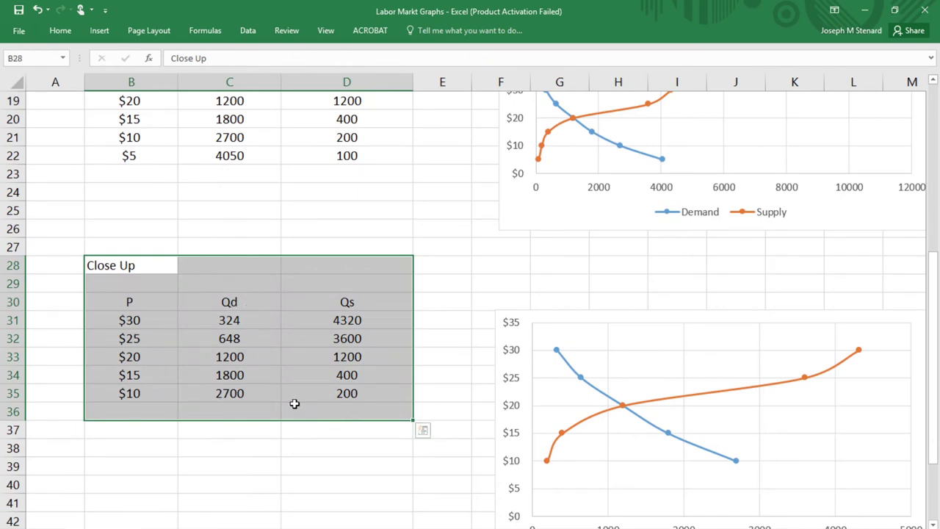
pyautogui.scroll(5, 296, 399)
pyautogui.moveTo(118, 375); pyautogui.dragTo(336, 448)
pyautogui.scroll(-4, 451, 487)
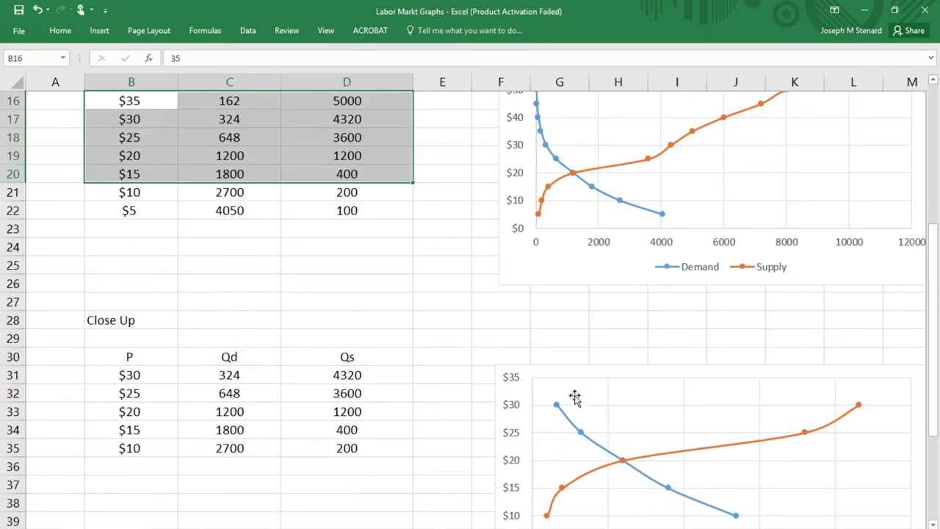
pyautogui.click(331, 283)
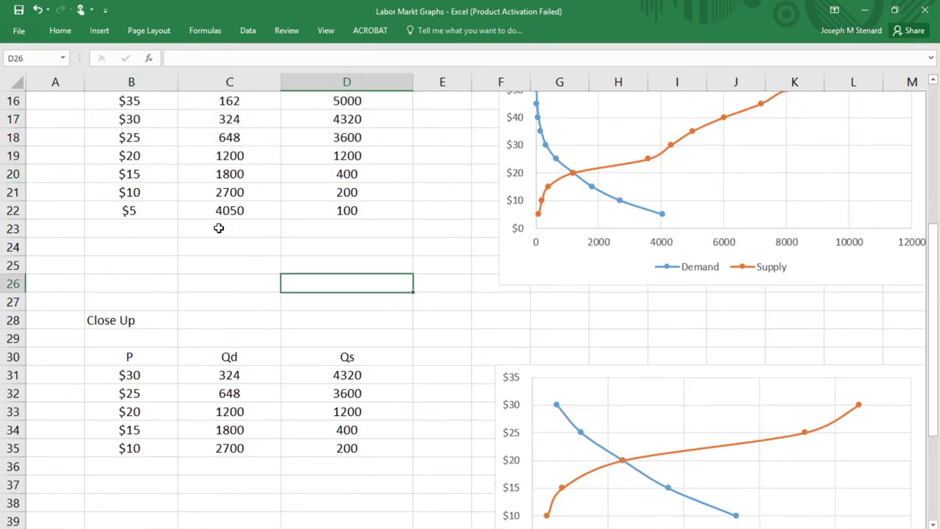
pyautogui.moveTo(126, 123); pyautogui.dragTo(329, 188)
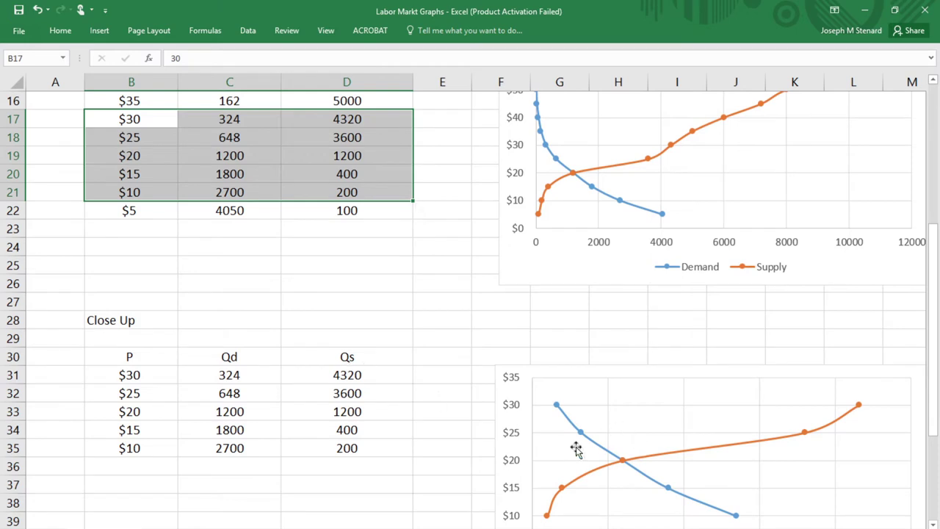
# Examine the close-up chart's intersection and $15 supply point against the matching price and Qs cells in the Close Up table.
pyautogui.click(597, 416)
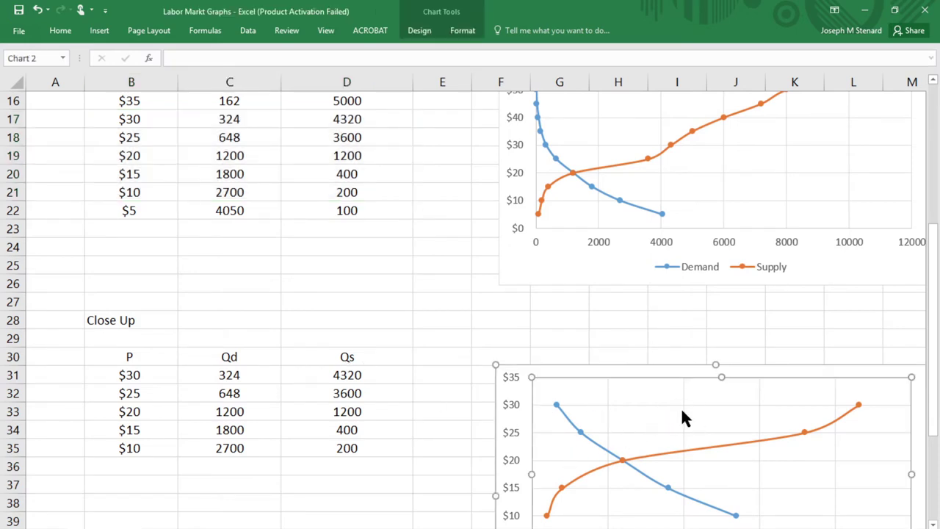
pyautogui.scroll(-2, 683, 417)
pyautogui.scroll(-1, 720, 404)
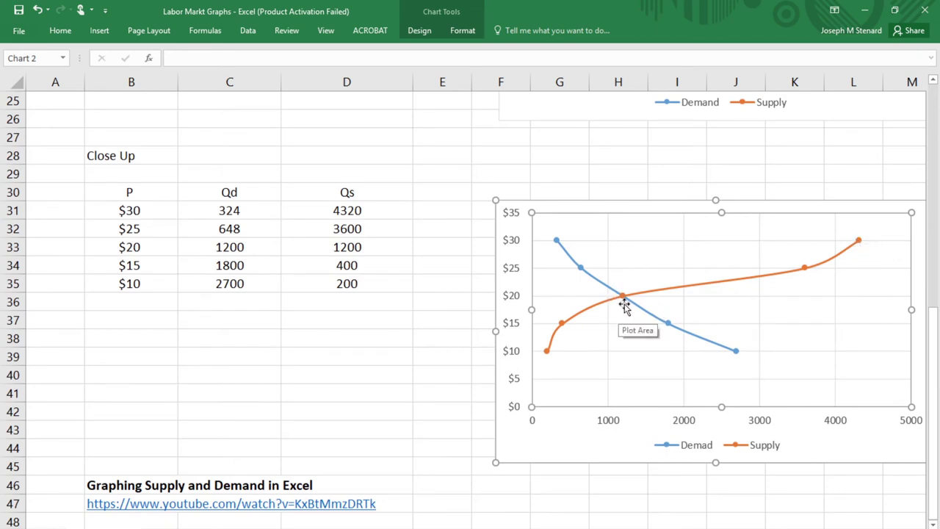
pyautogui.moveTo(624, 294)
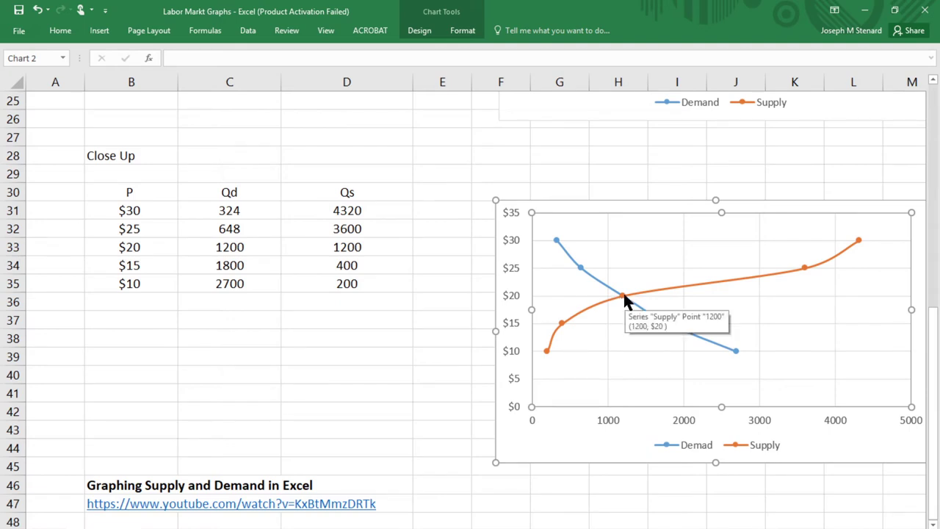
pyautogui.moveTo(561, 321)
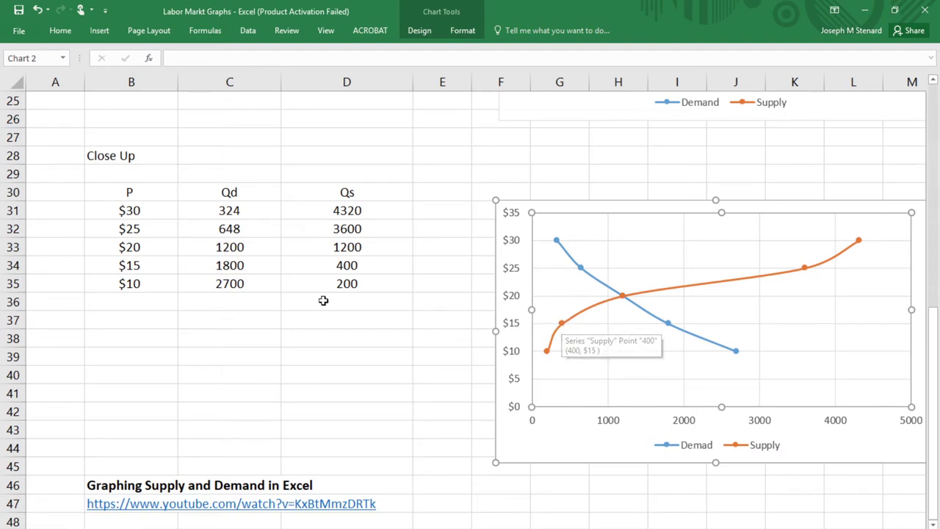
pyautogui.click(342, 269)
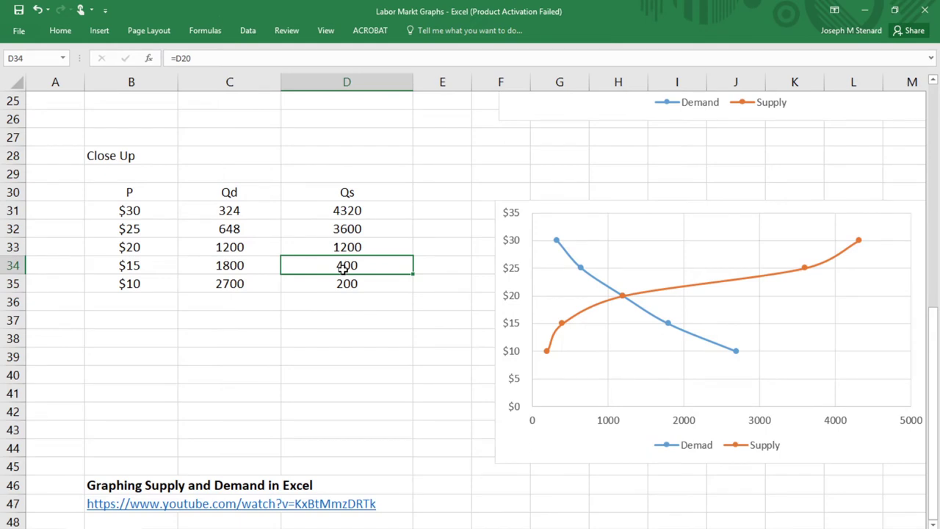
pyautogui.click(122, 266)
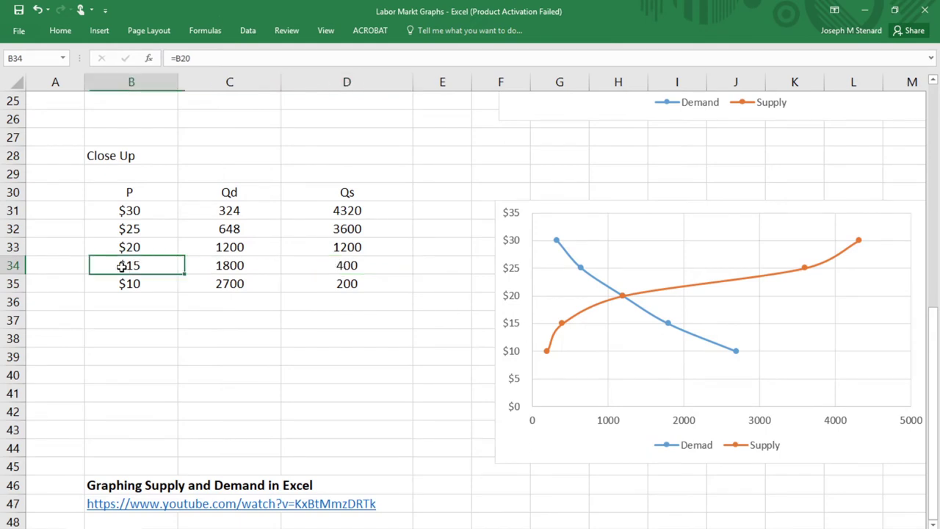
pyautogui.click(327, 266)
pyautogui.click(346, 210)
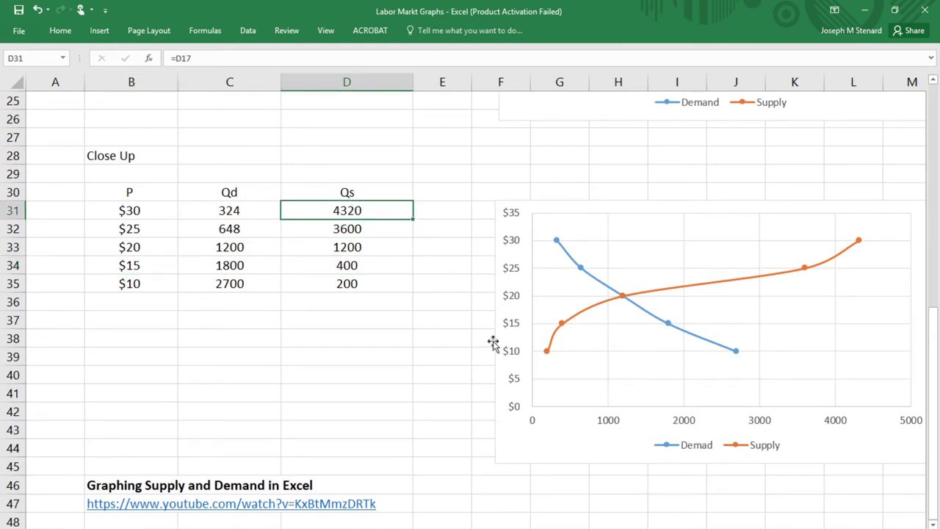
pyautogui.moveTo(562, 325)
pyautogui.scroll(5, 445, 393)
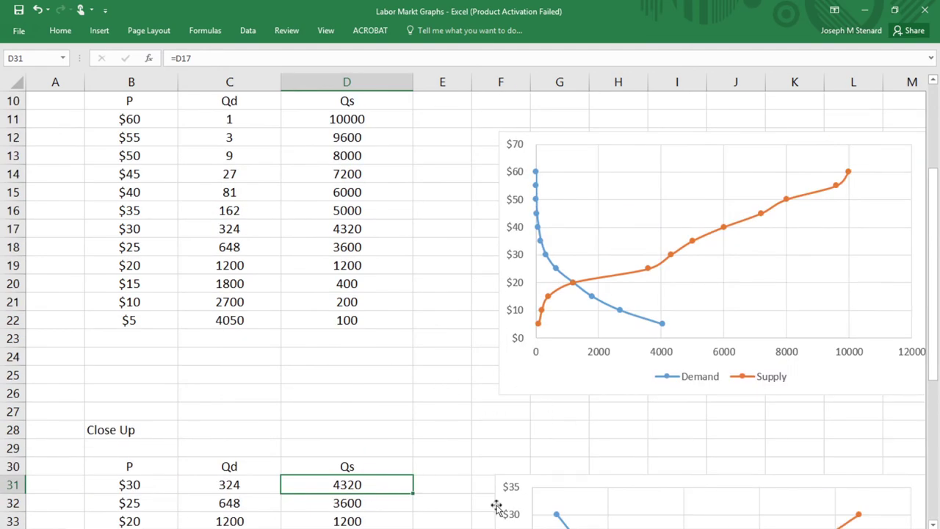
# Switch to the Labor Market Graph worksheet and read the row 2 definition of a labor market, including what is exchanged.
pyautogui.hscroll(2, 470, 294)
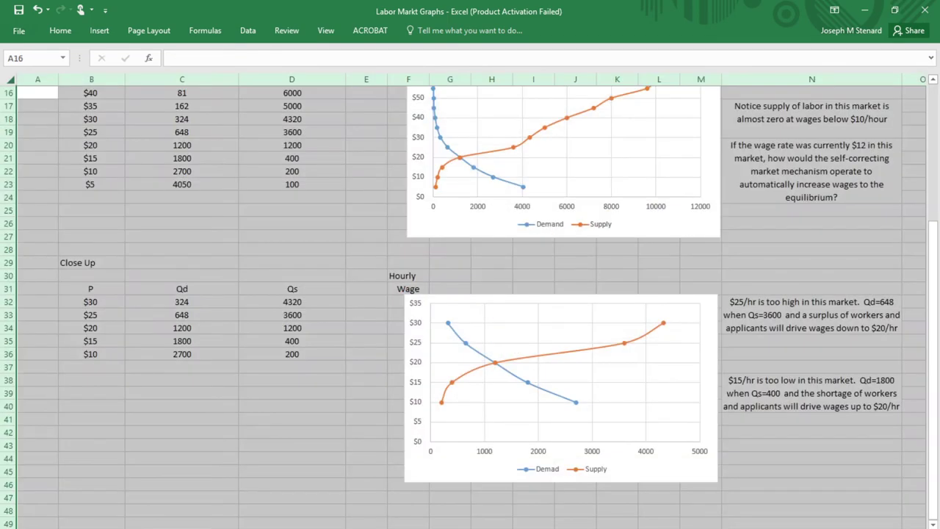
pyautogui.click(263, 250)
pyautogui.scroll(4, 263, 249)
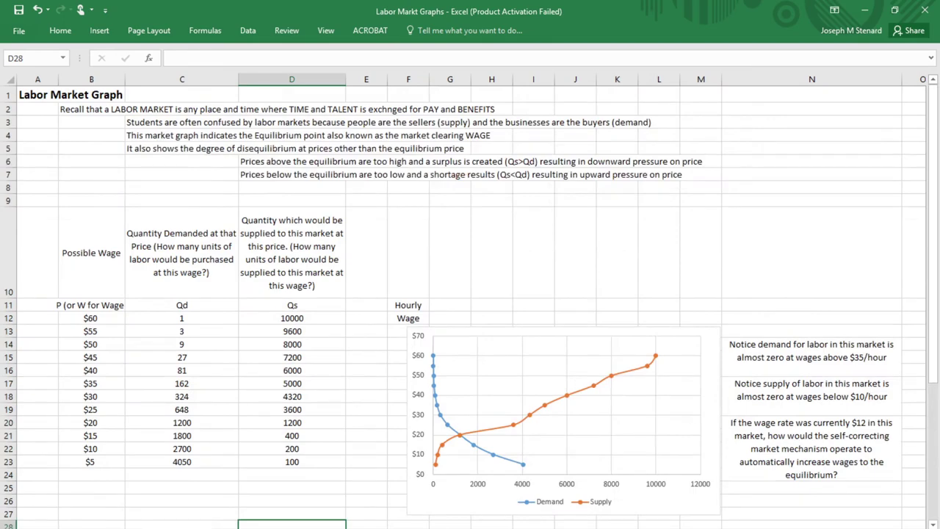
pyautogui.keyDown('ctrl'); pyautogui.scroll(3, 470, 293); pyautogui.keyUp('ctrl')
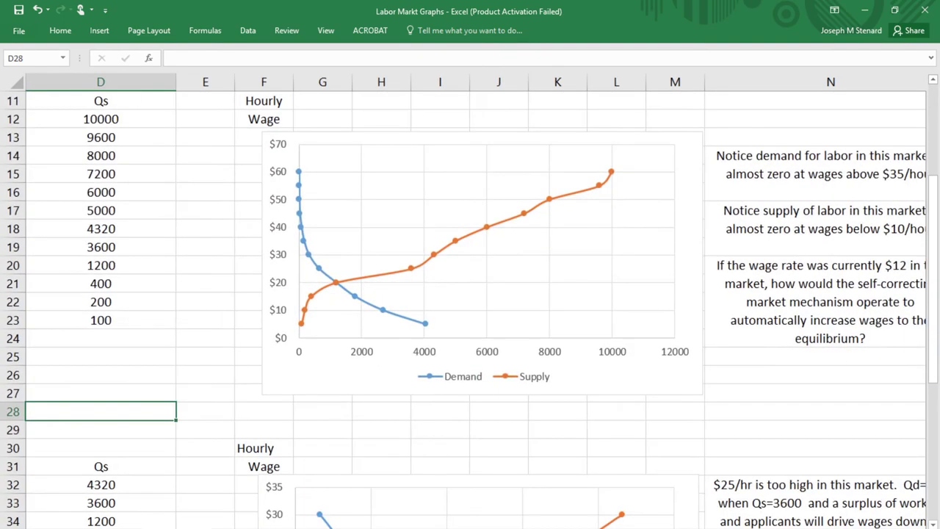
pyautogui.hscroll(-5, 400, 445)
pyautogui.scroll(5, 400, 445)
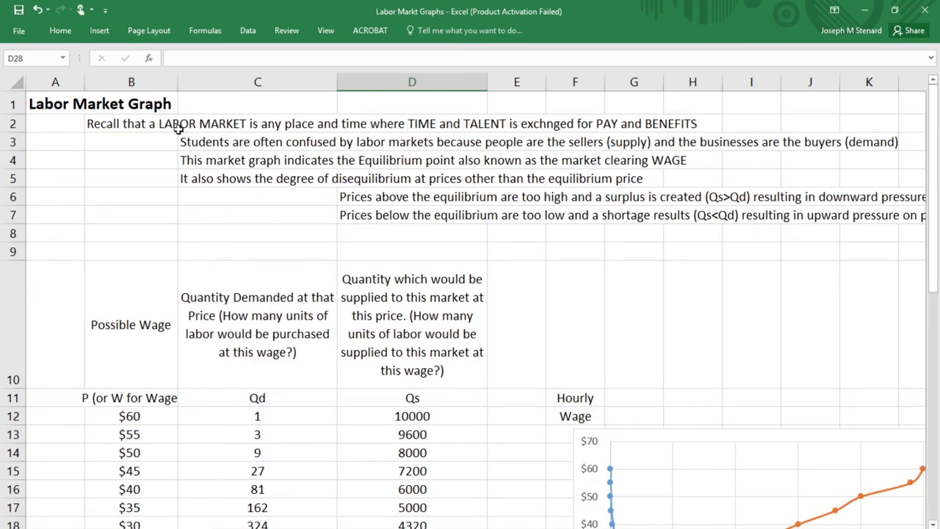
pyautogui.click(418, 124)
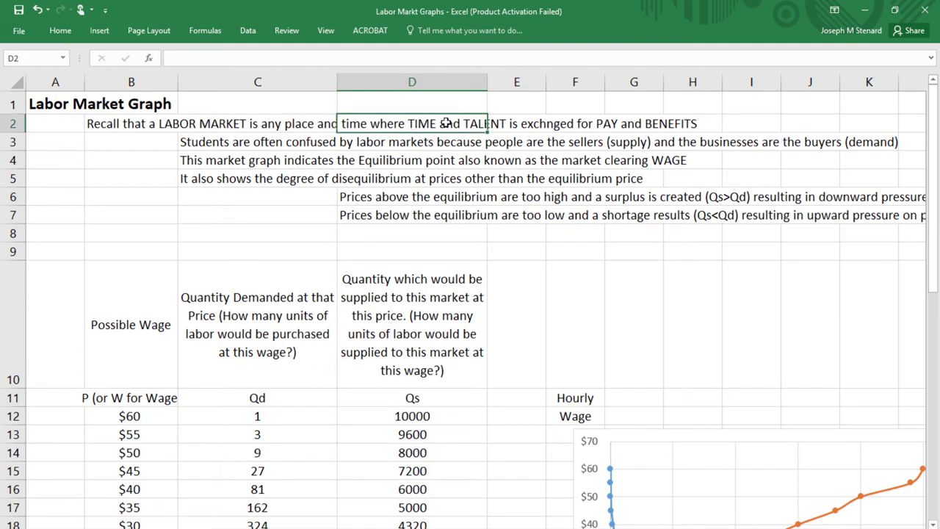
pyautogui.click(622, 125)
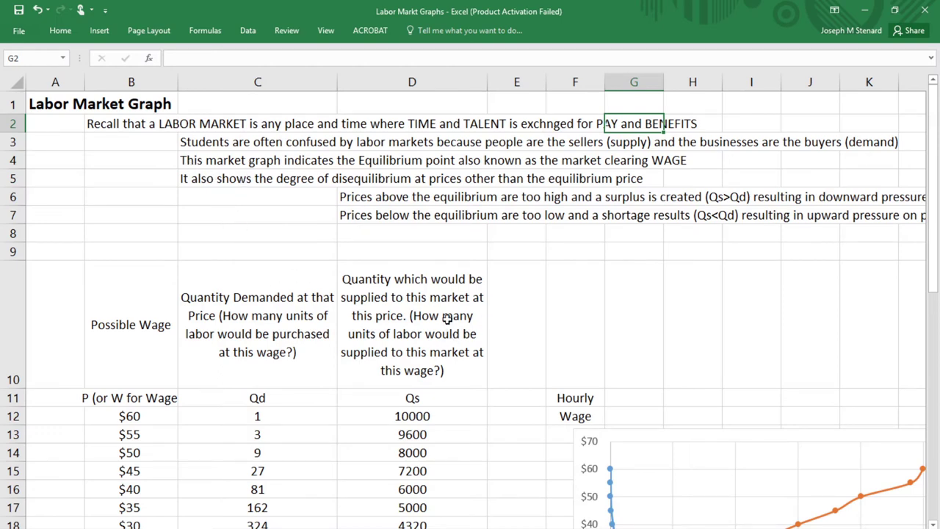
# Read the notes in C5, D6 and D7 on disequilibrium, surpluses above equilibrium and shortages below it.
pyautogui.scroll(-1, 554, 316)
pyautogui.scroll(1, 550, 277)
pyautogui.click(321, 181)
pyautogui.moveTo(321, 181); pyautogui.dragTo(399, 207)
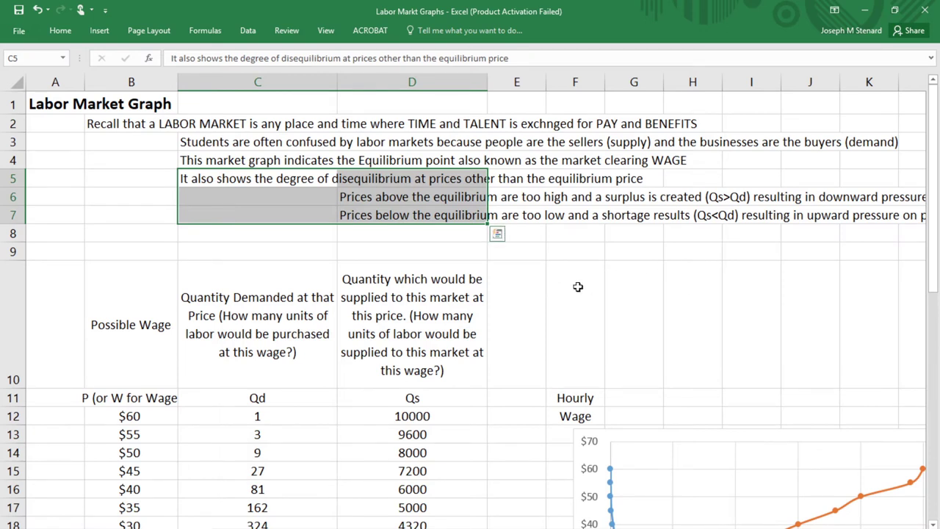
pyautogui.click(742, 200)
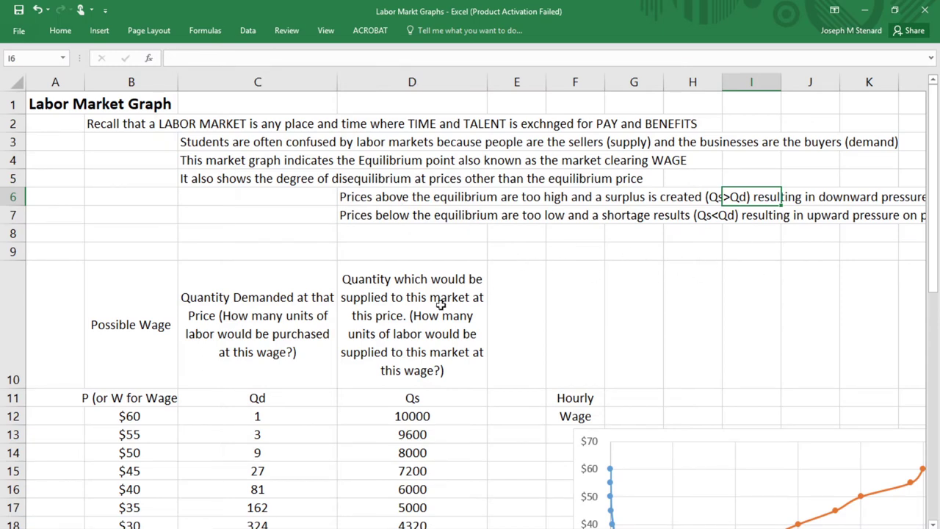
# Compare the quantities of labor demanded and supplied at the $60 wage in row 12 of the labor market table.
pyautogui.scroll(-2, 341, 367)
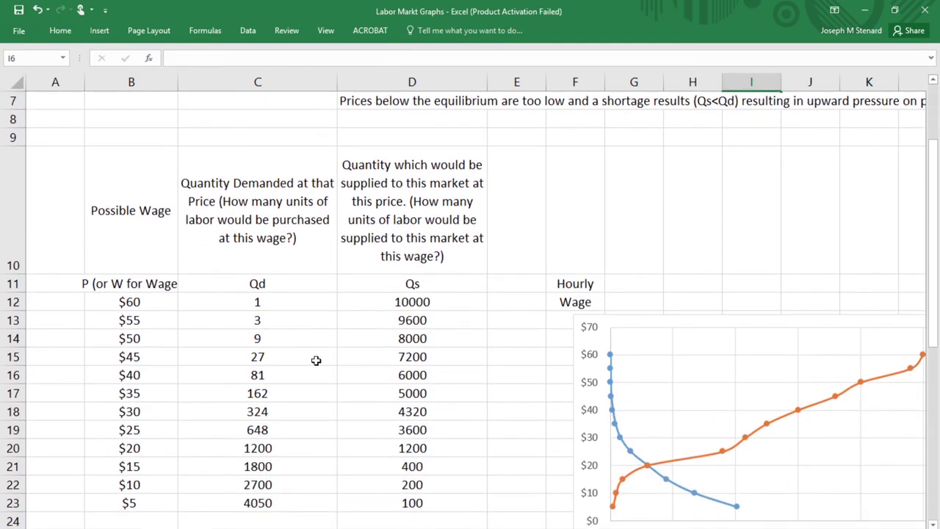
pyautogui.scroll(-1, 316, 360)
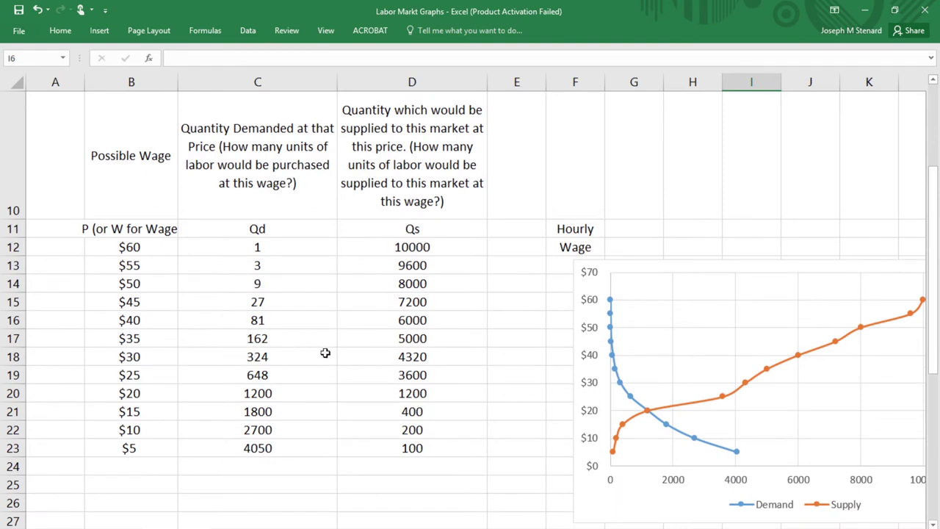
pyautogui.click(126, 248)
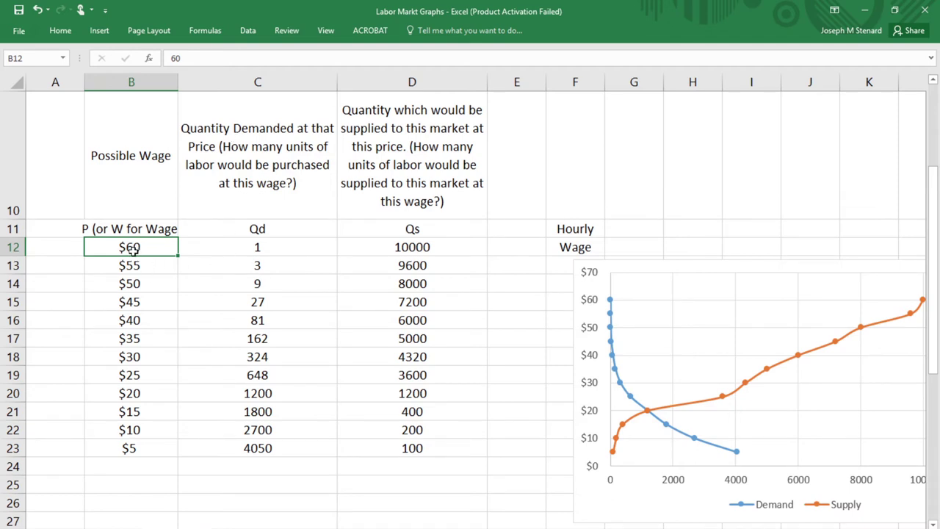
pyautogui.click(394, 250)
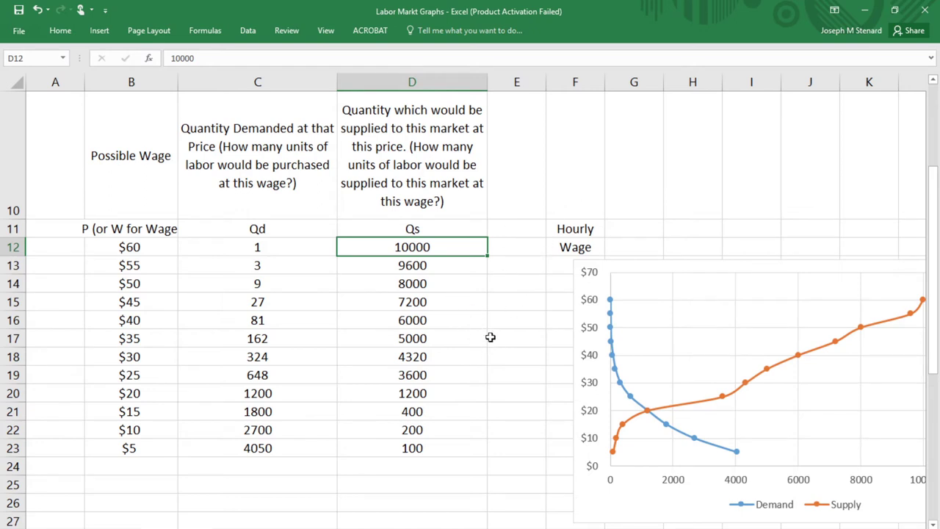
pyautogui.click(137, 248)
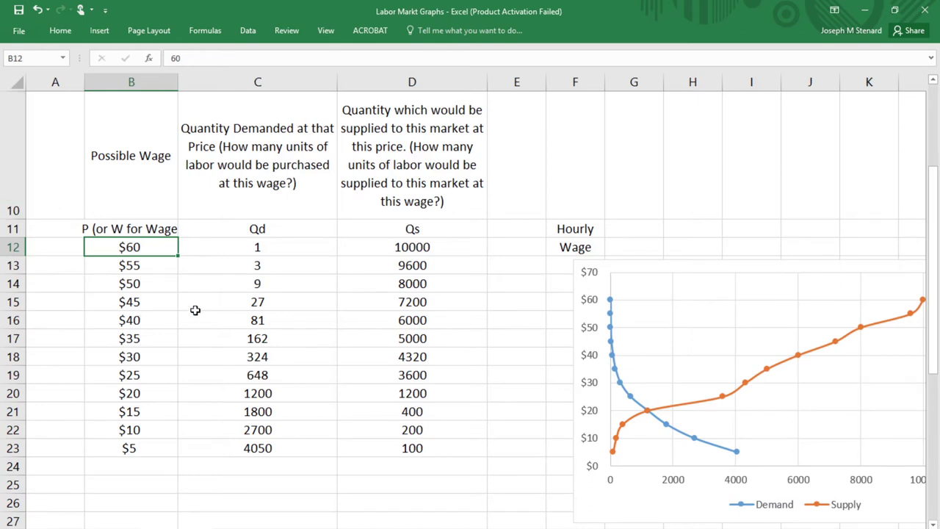
pyautogui.click(263, 247)
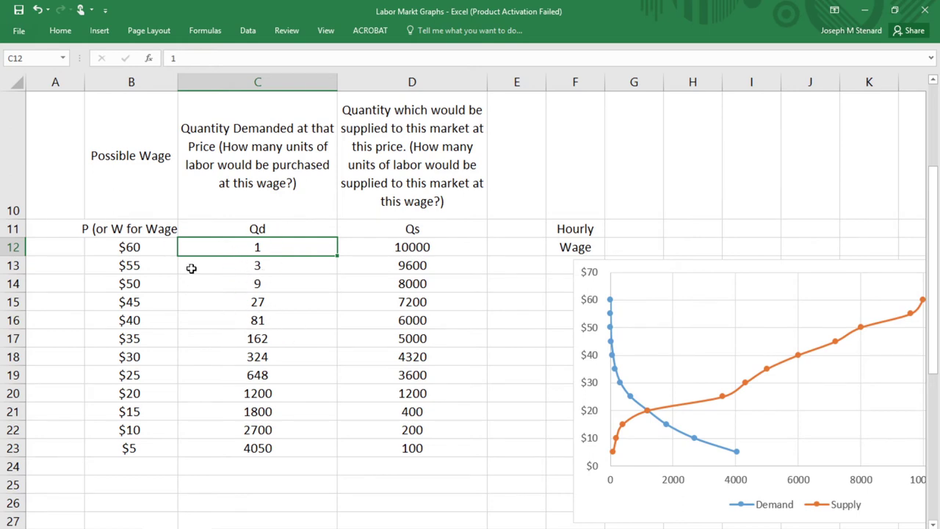
pyautogui.click(140, 247)
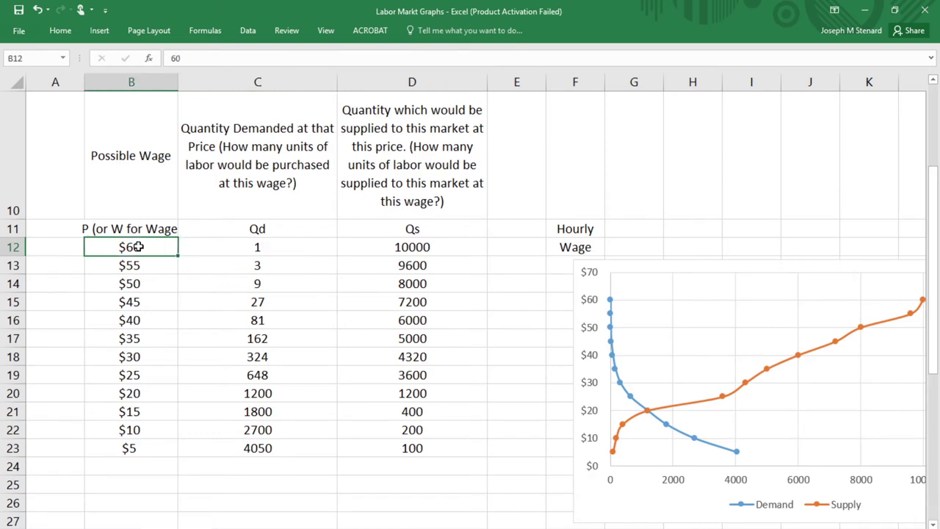
pyautogui.click(253, 250)
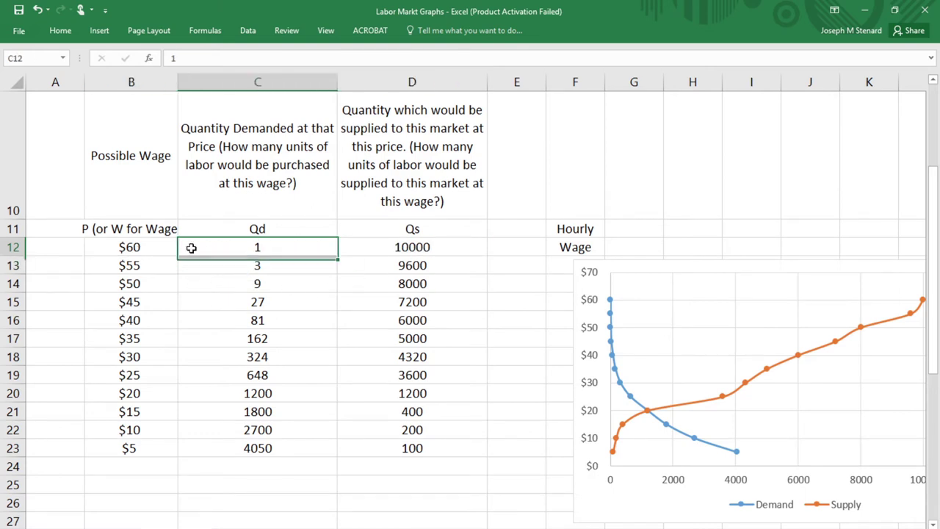
pyautogui.moveTo(88, 249); pyautogui.dragTo(433, 247)
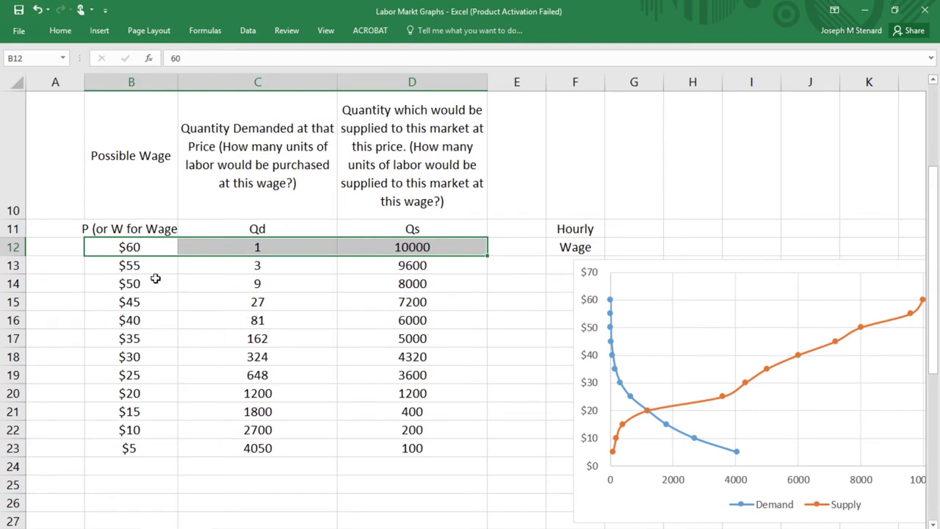
pyautogui.scroll(3, 376, 222)
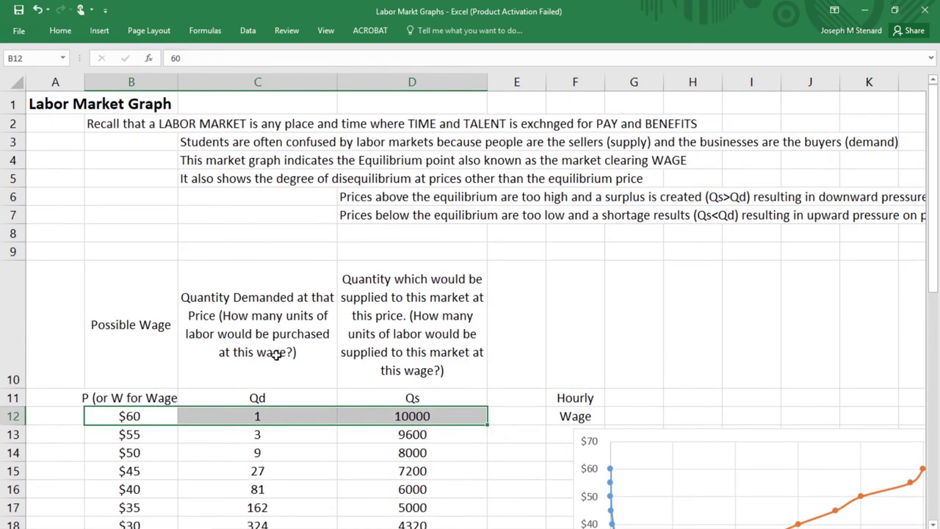
pyautogui.scroll(-2, 259, 397)
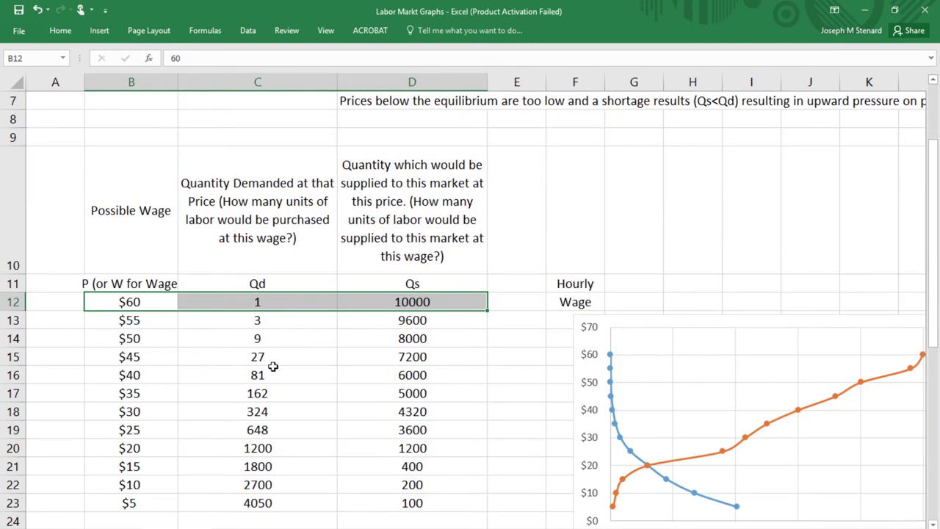
pyautogui.click(144, 302)
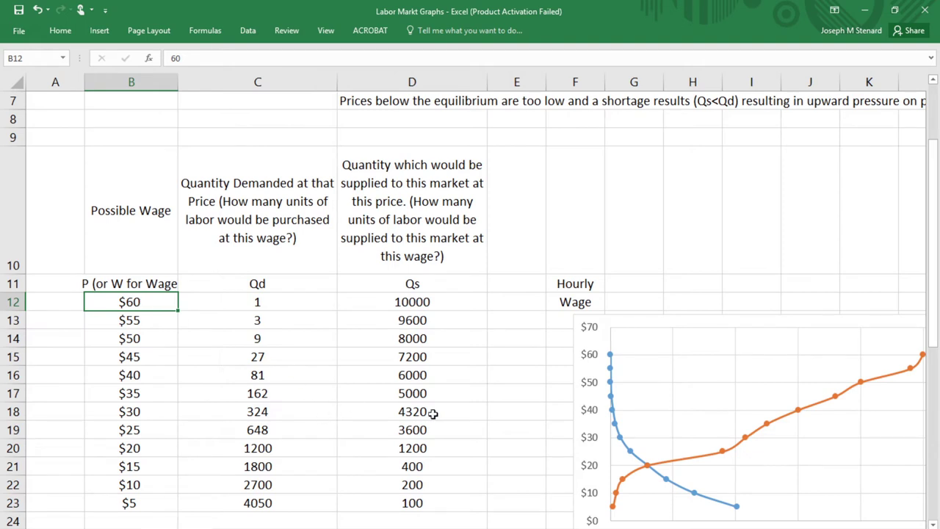
# Compare quantity demanded with quantity supplied in the $20 wage row and locate the matching intersection on the labor market chart.
pyautogui.moveTo(119, 447); pyautogui.dragTo(424, 452)
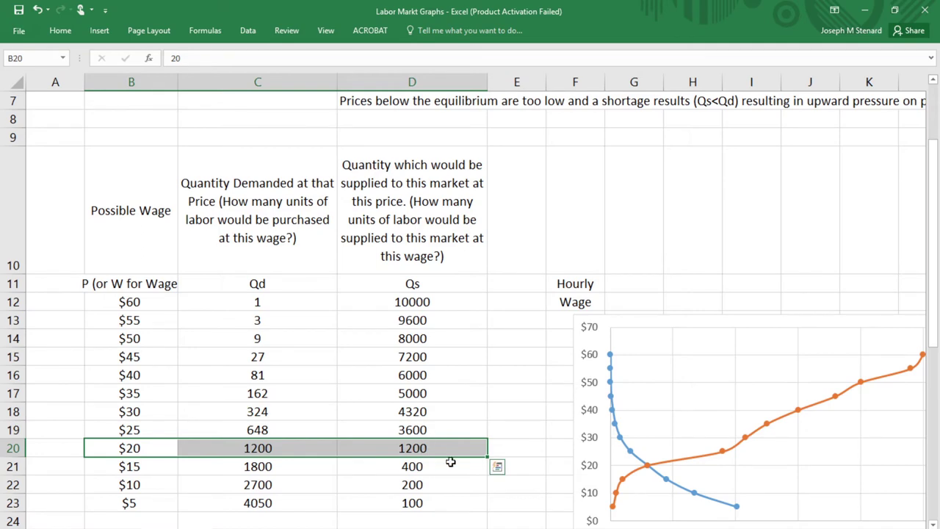
pyautogui.scroll(-1, 702, 452)
pyautogui.scroll(-2, 703, 455)
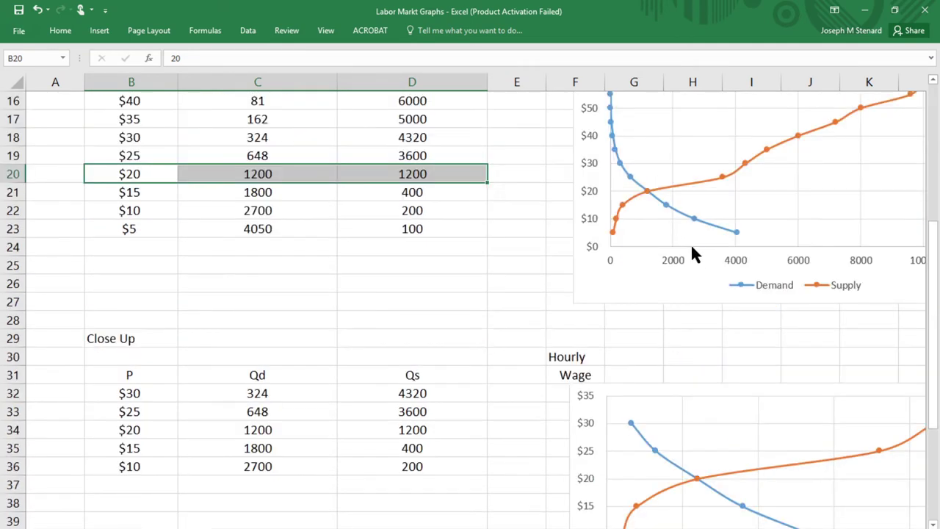
pyautogui.scroll(2, 676, 257)
pyautogui.scroll(-1, 659, 262)
pyautogui.scroll(-1, 661, 363)
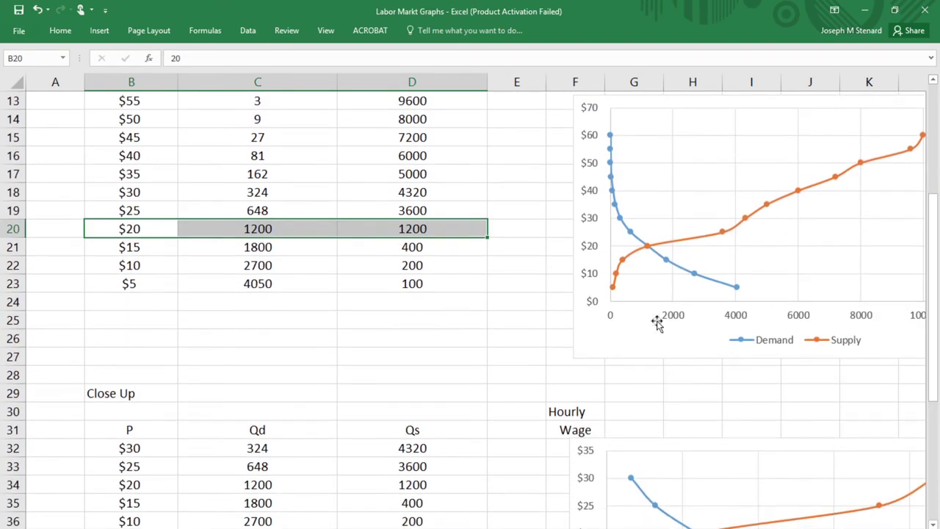
pyautogui.scroll(-2, 657, 338)
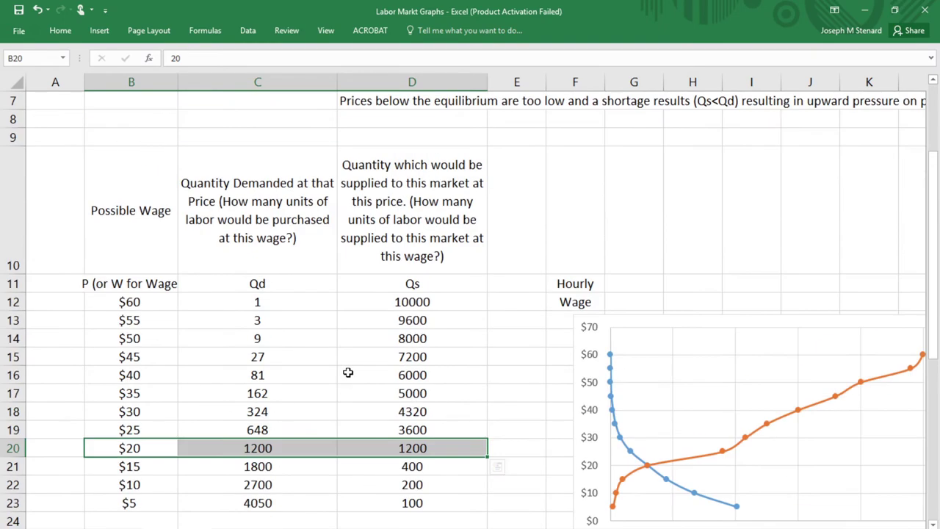
pyautogui.scroll(4, 349, 373)
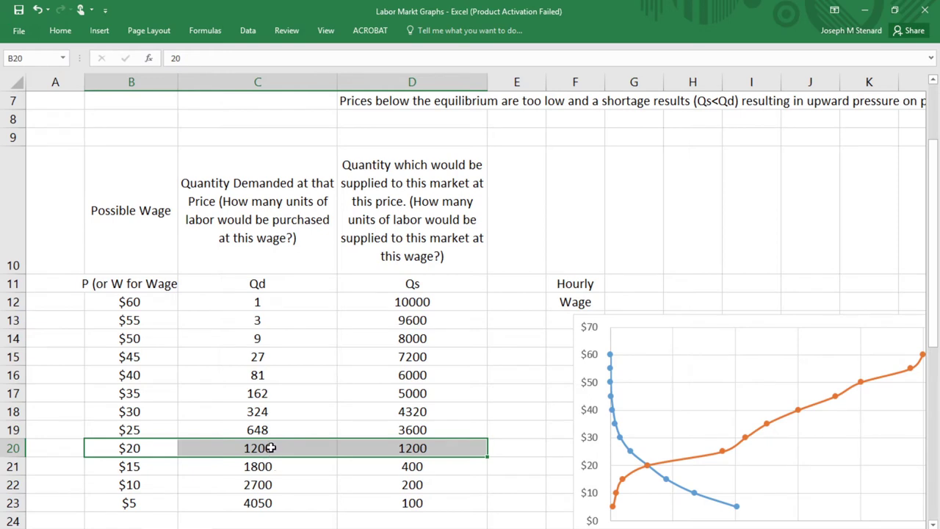
pyautogui.click(399, 454)
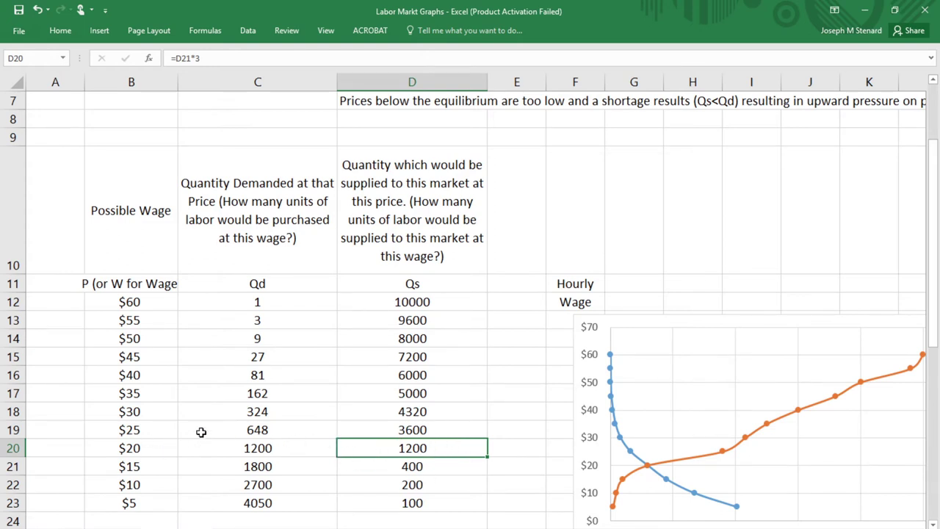
# Compare the quantities of labor demanded and supplied at the $30 wage in row 18 of the labor market table.
pyautogui.click(110, 426)
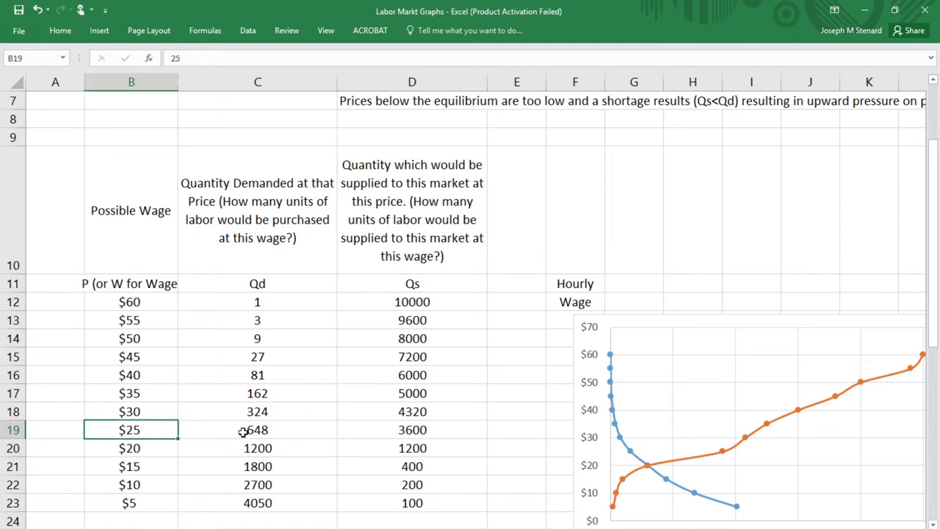
pyautogui.click(120, 416)
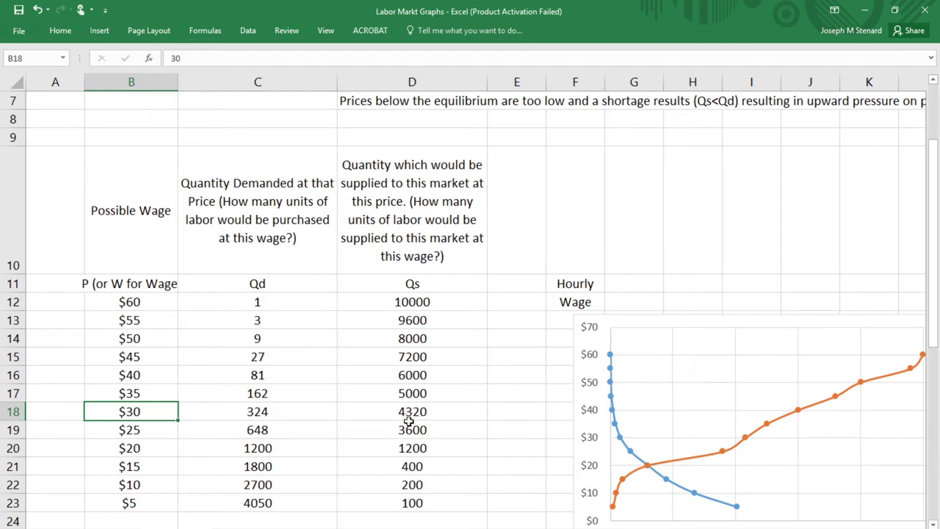
pyautogui.click(254, 411)
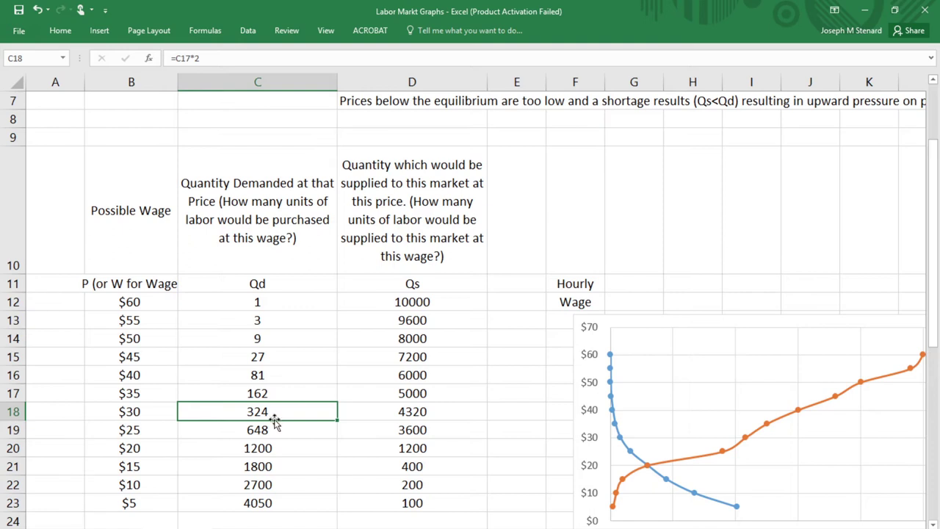
pyautogui.click(397, 410)
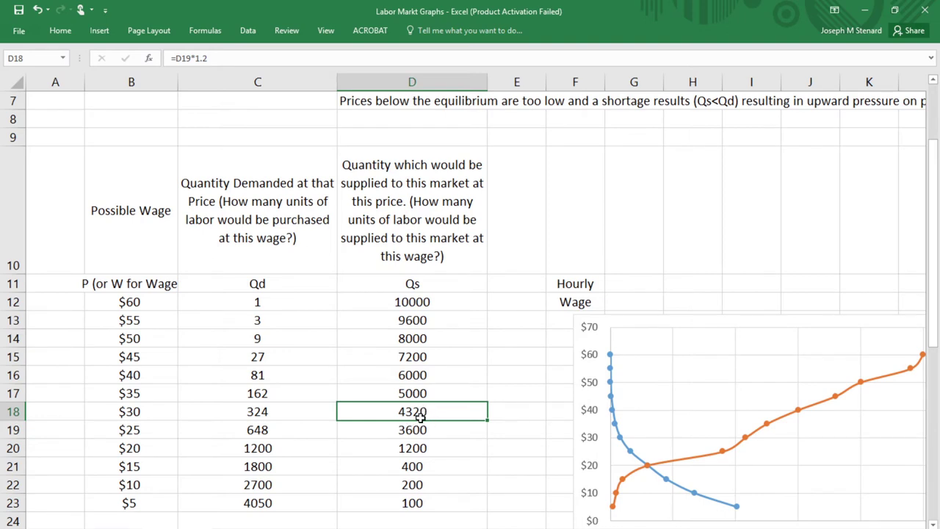
pyautogui.click(144, 413)
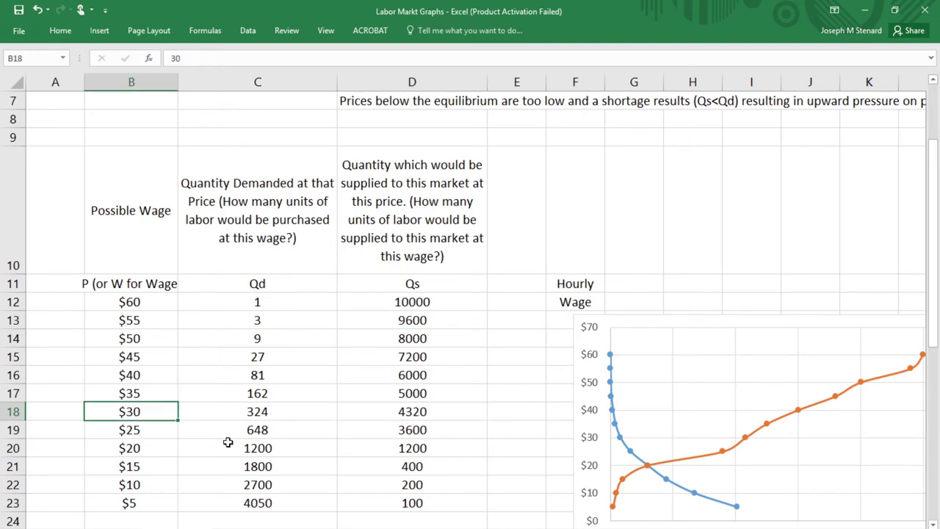
pyautogui.click(258, 411)
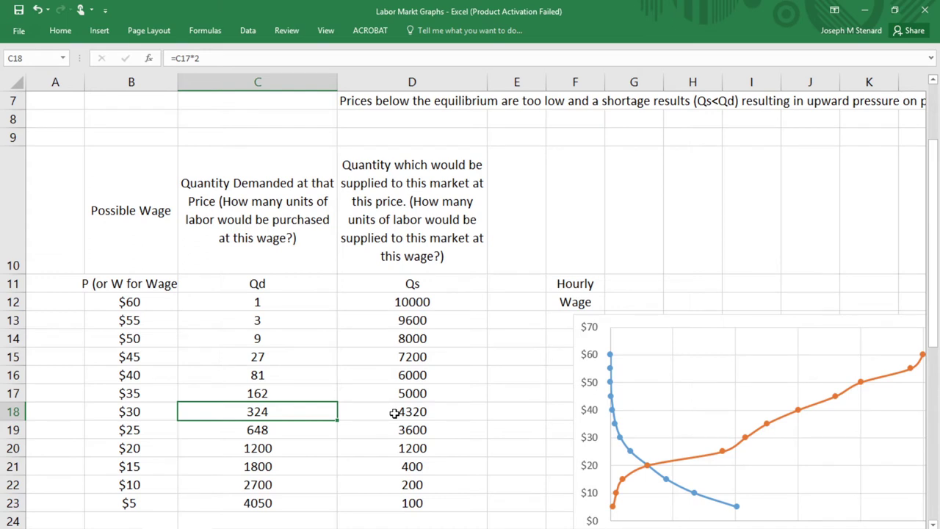
pyautogui.click(128, 413)
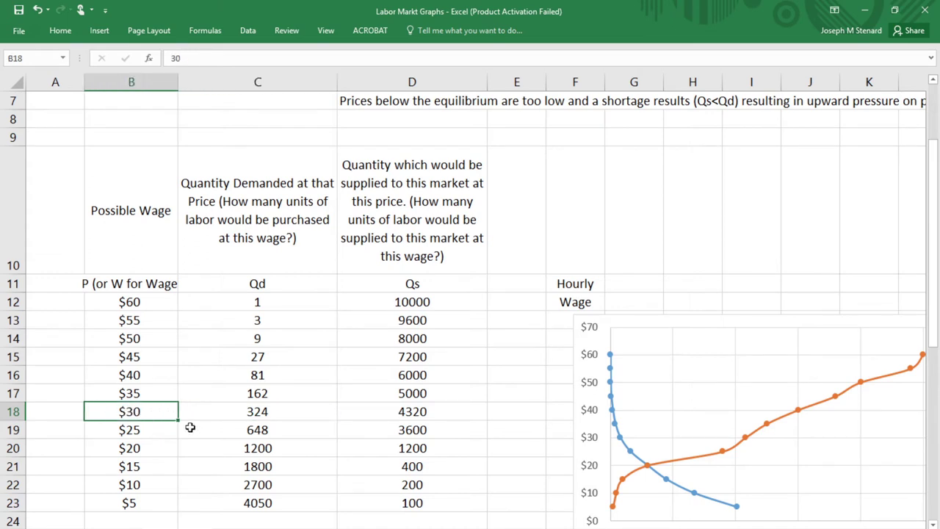
# Compare quantity demanded in C19 with quantity supplied in D19 for the $25 wage.
pyautogui.click(139, 431)
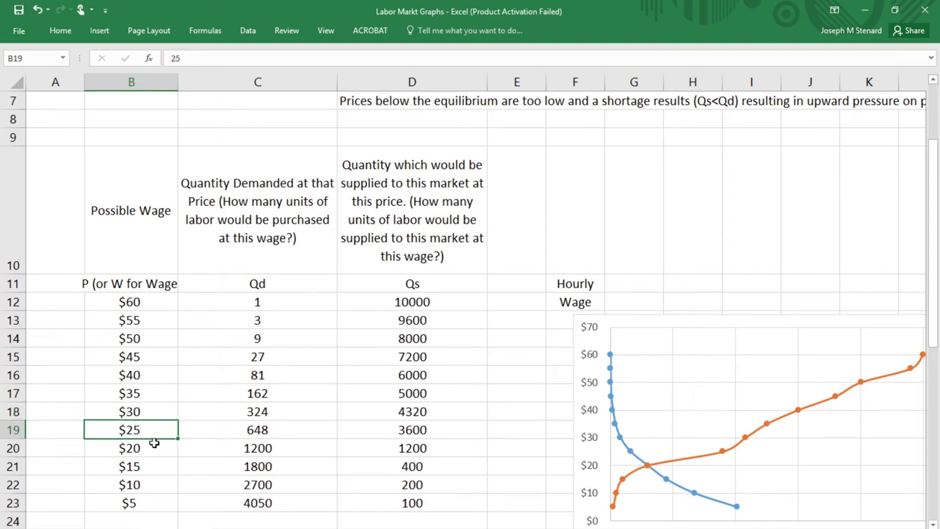
pyautogui.click(258, 431)
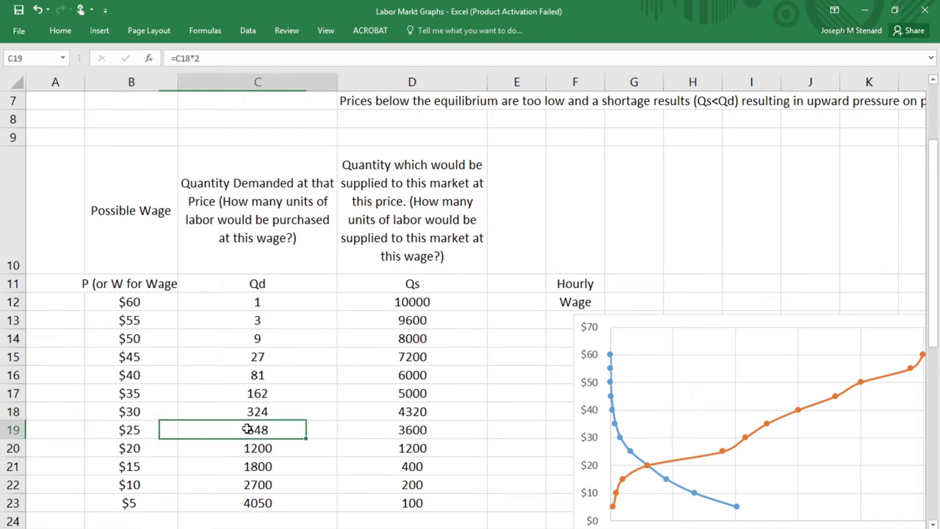
pyautogui.click(415, 431)
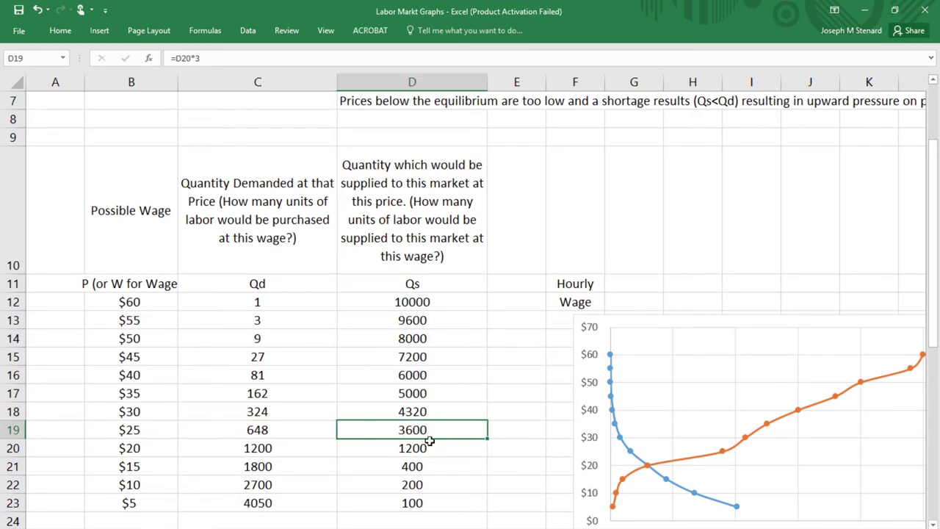
pyautogui.click(246, 427)
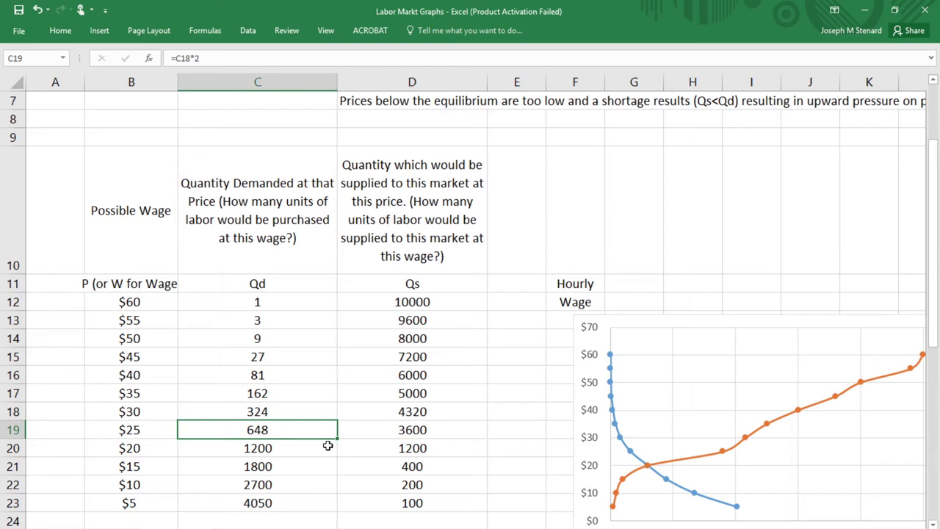
pyautogui.click(143, 432)
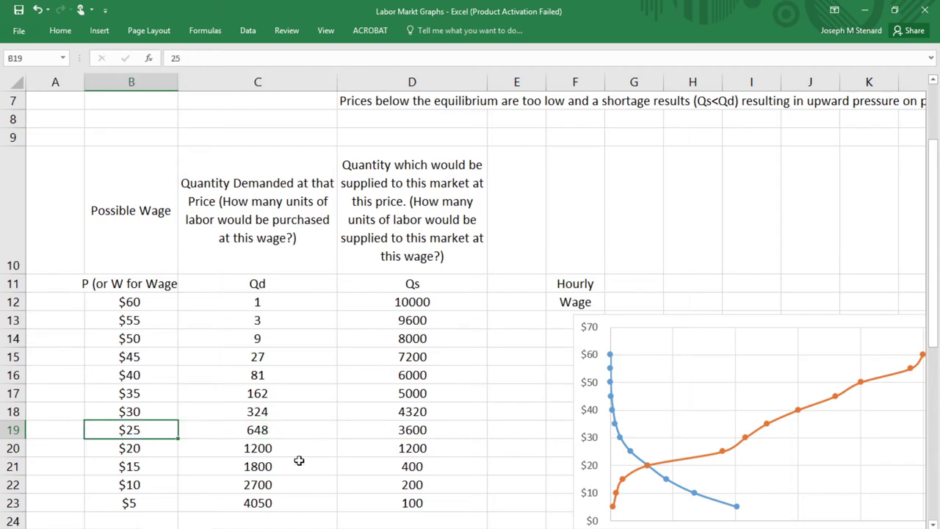
# Move below the $20 wage and compare the labor demanded and supplied in the $15 wage row.
pyautogui.click(121, 451)
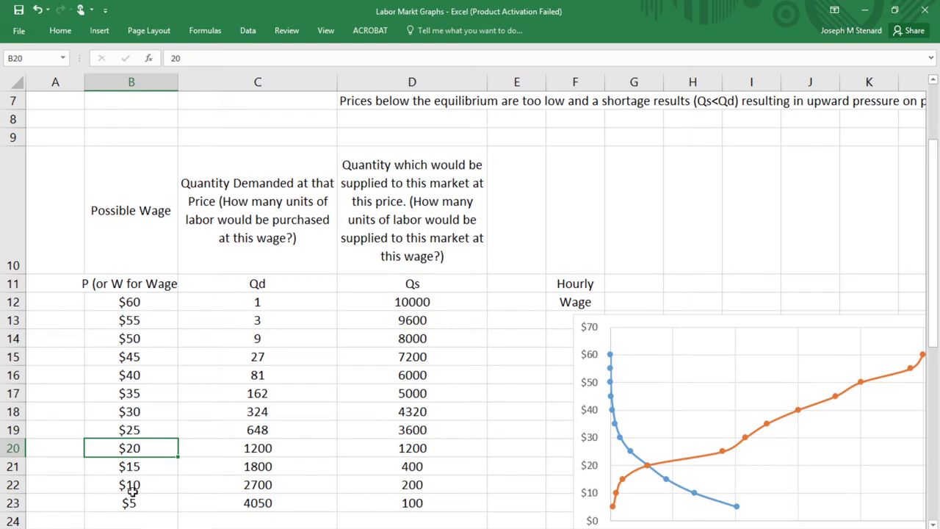
pyautogui.click(134, 468)
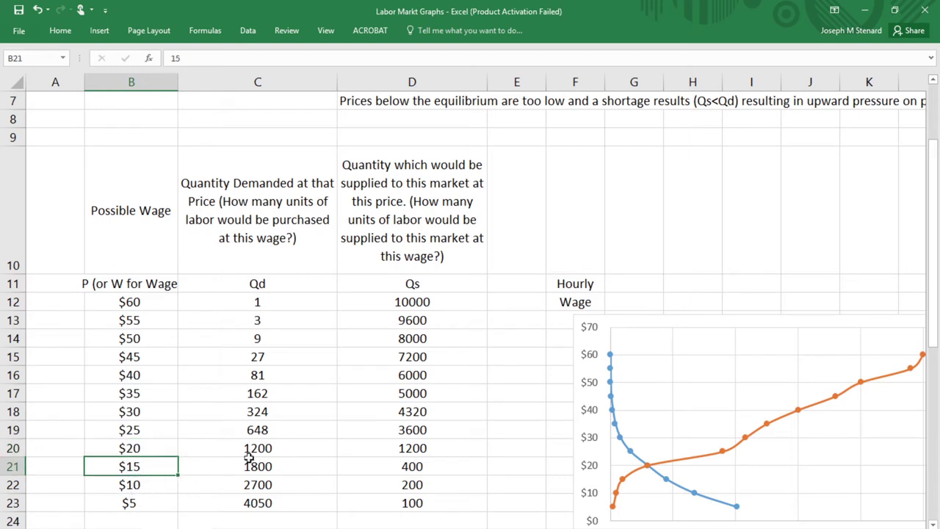
pyautogui.click(285, 463)
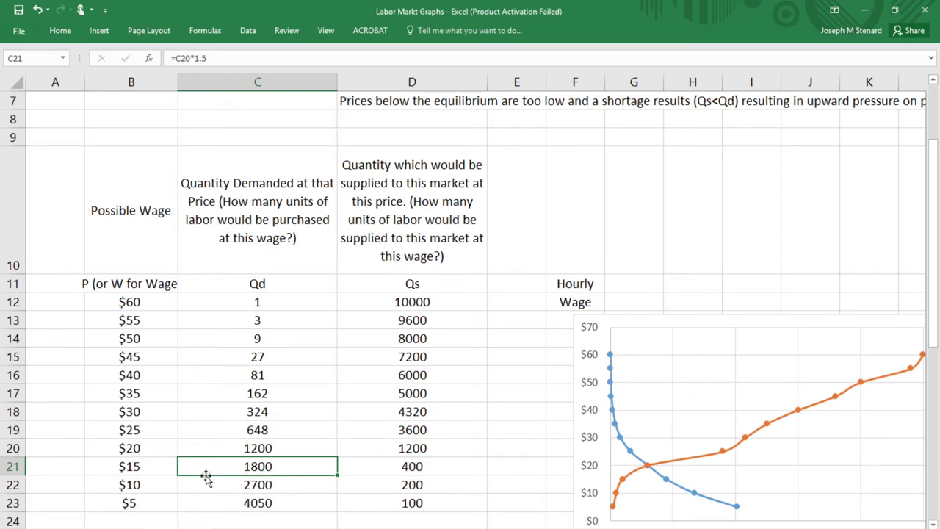
pyautogui.click(140, 468)
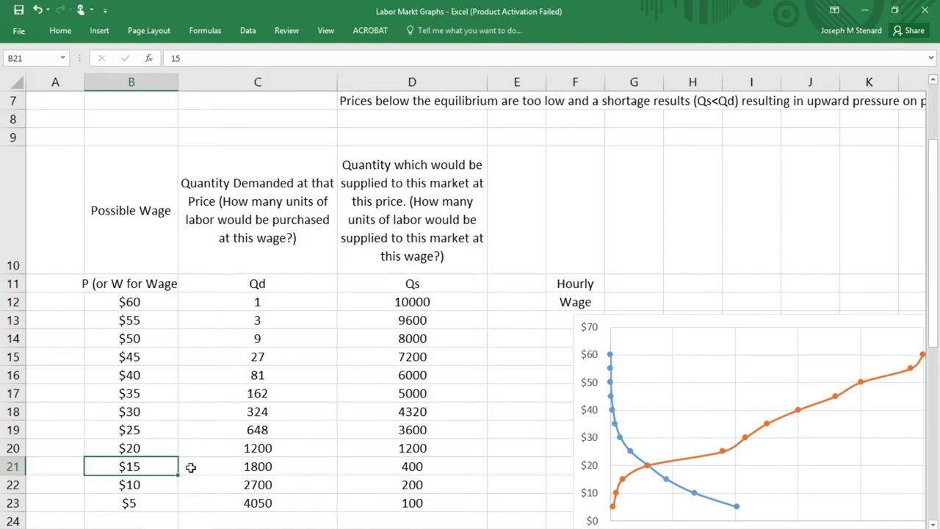
pyautogui.click(412, 466)
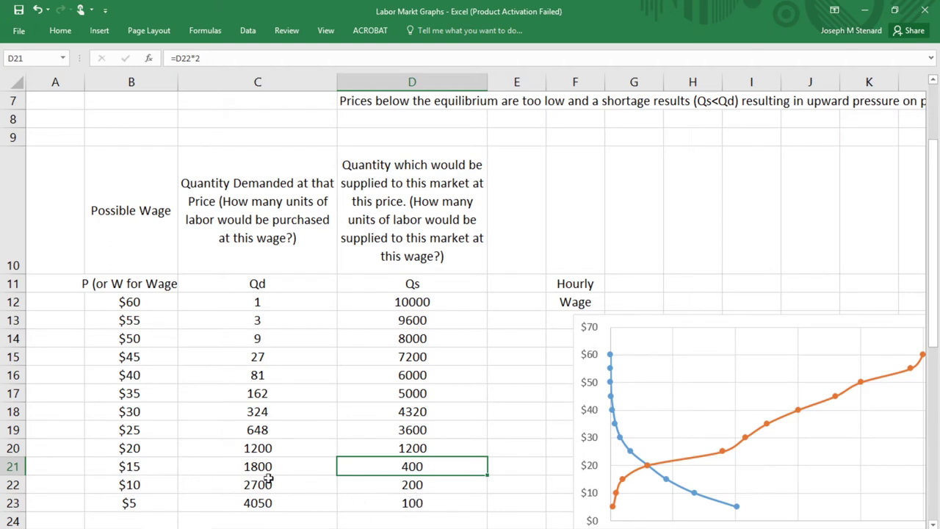
pyautogui.click(135, 464)
pyautogui.click(397, 466)
# Relate the $15 wage quantities in C21 and D21 to the supply and demand column headings in D10 and C10.
pyautogui.click(423, 231)
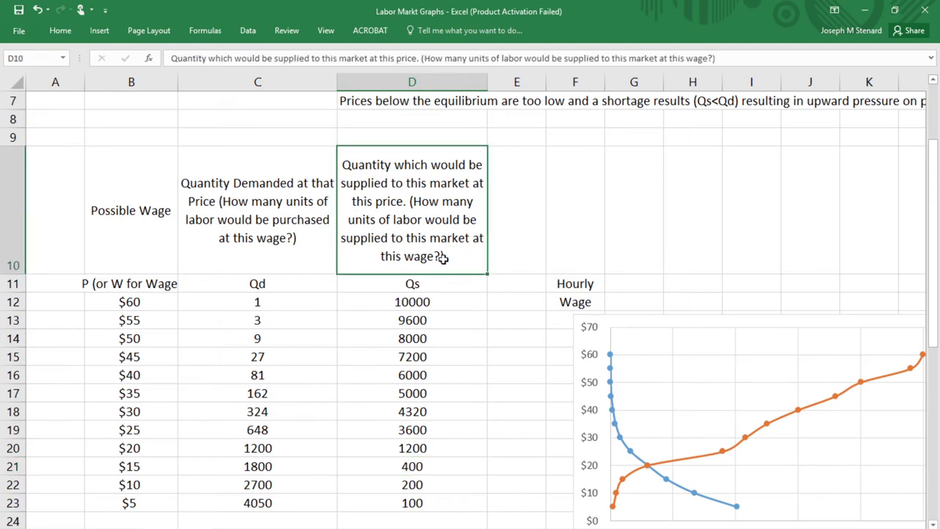
pyautogui.click(123, 468)
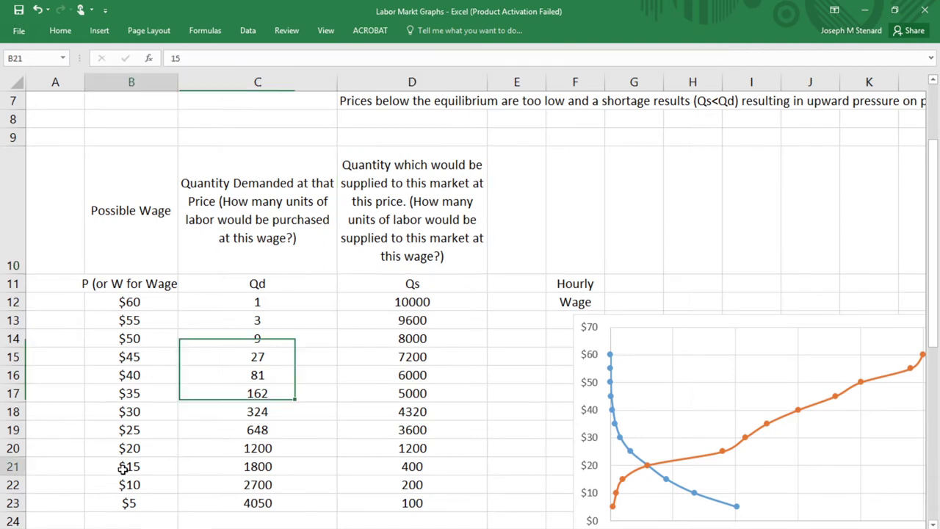
pyautogui.click(406, 469)
pyautogui.click(220, 220)
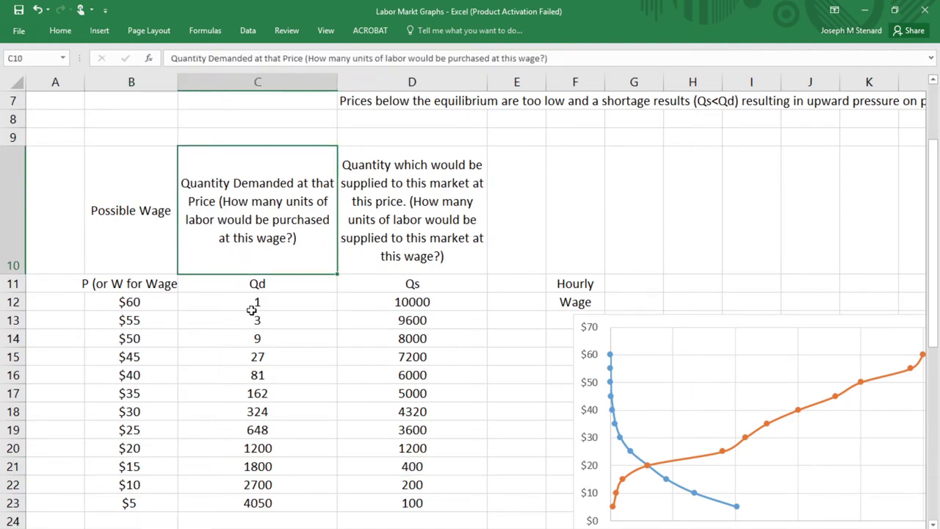
pyautogui.click(237, 460)
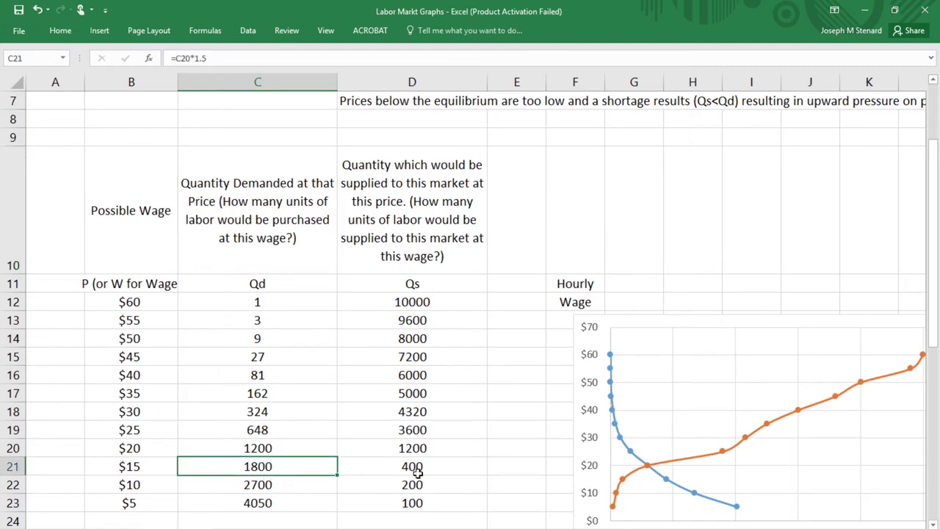
pyautogui.click(373, 473)
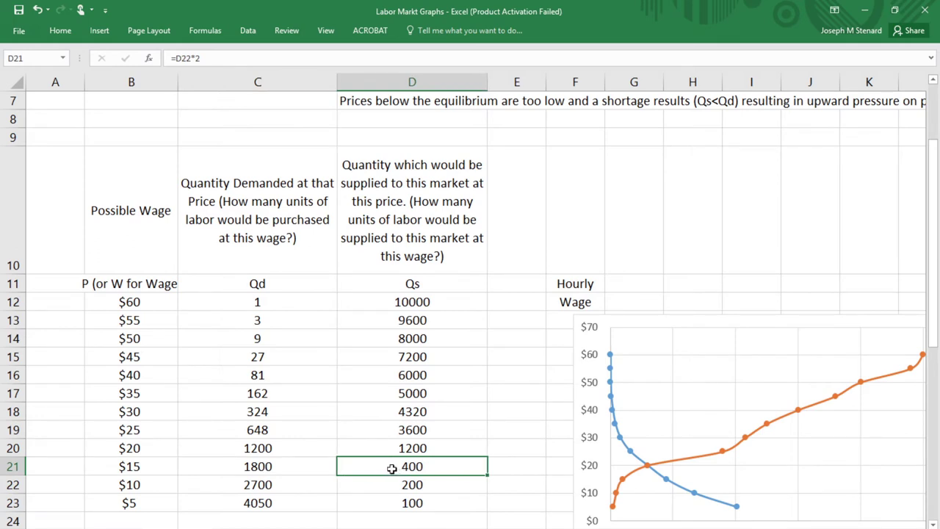
pyautogui.click(282, 471)
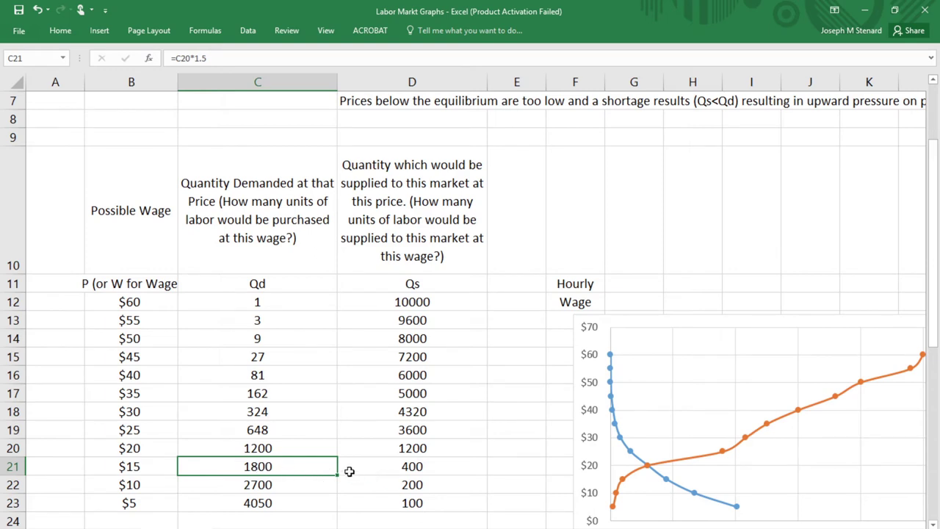
# Review the $20 wage in row 20 as the equilibrium, comparing its quantity demanded and quantity supplied.
pyautogui.click(267, 445)
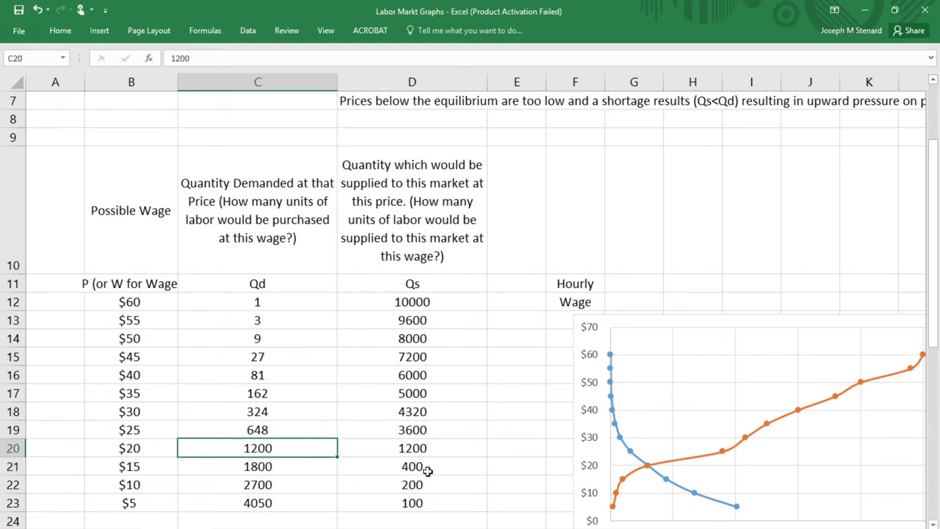
pyautogui.click(403, 449)
pyautogui.click(245, 443)
pyautogui.click(127, 449)
pyautogui.click(232, 445)
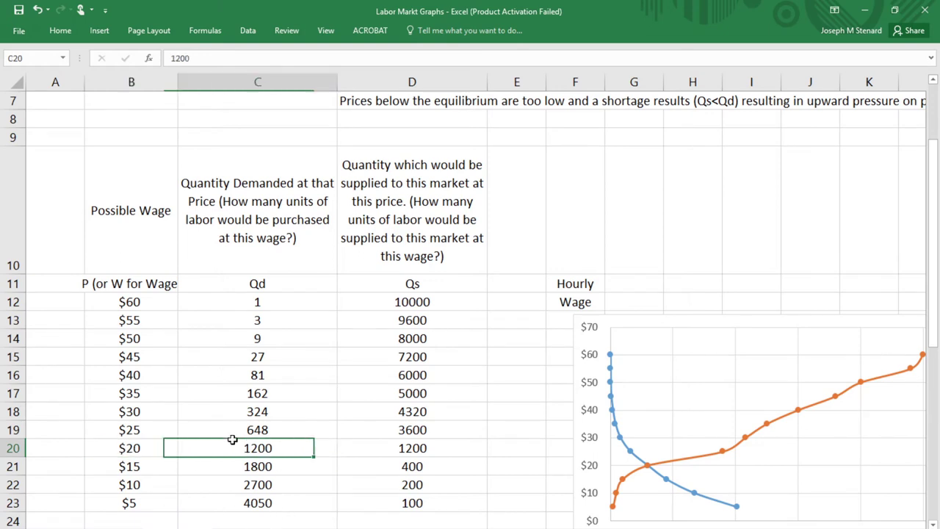
pyautogui.click(386, 450)
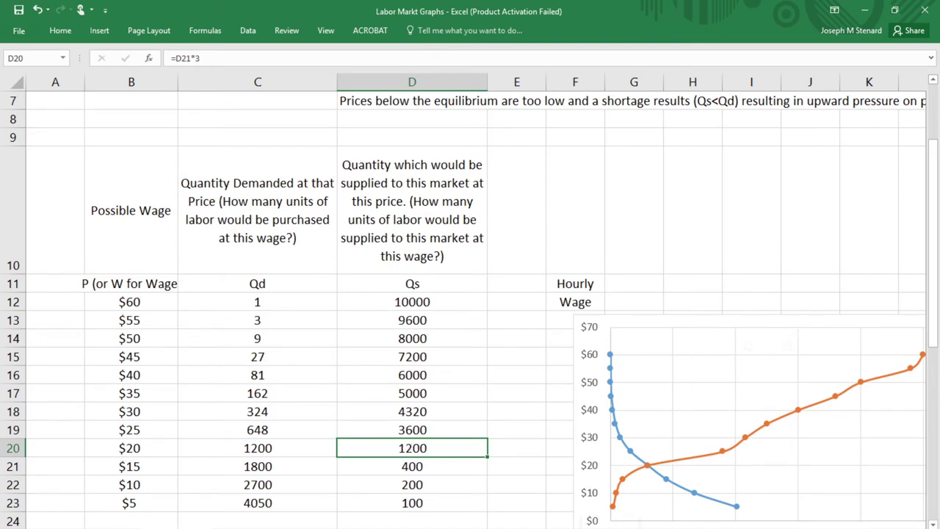
# Examine the demand curve on the first labor market chart at high wages, alongside the note on wages above $35/hour.
pyautogui.hscroll(5, 655, 508)
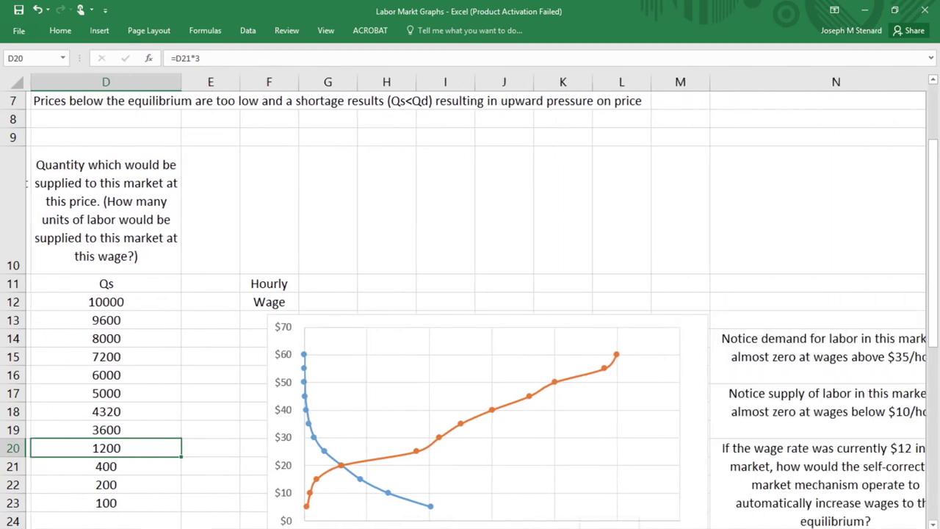
pyautogui.scroll(-1, 655, 508)
pyautogui.scroll(-3, 655, 509)
pyautogui.scroll(3, 661, 483)
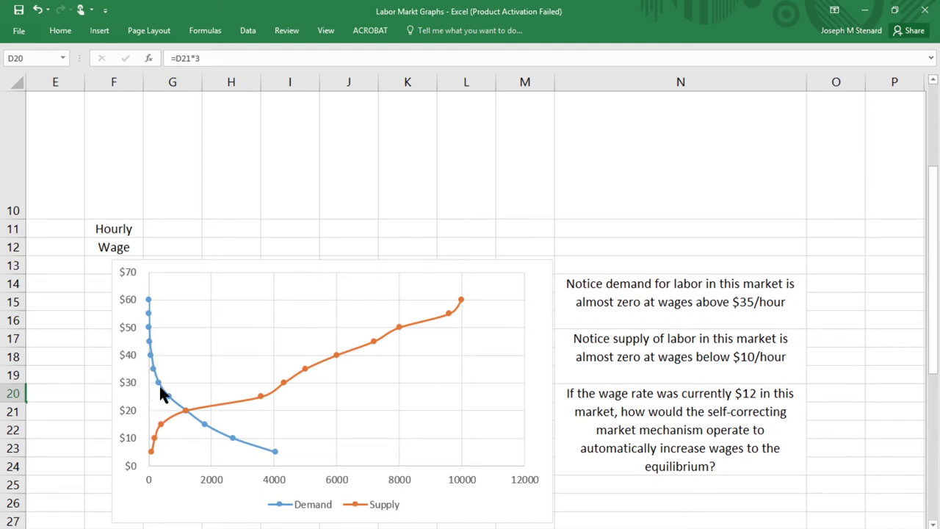
pyautogui.moveTo(158, 380)
# Read the N17 note on labor supply at wages below $10/hour and trace that part of the supply curve on the chart.
pyautogui.click(647, 347)
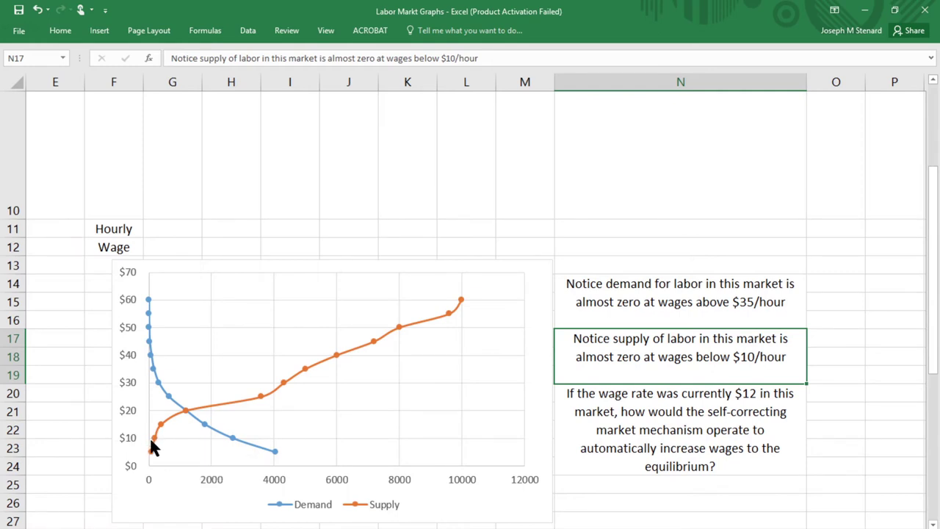
pyautogui.moveTo(156, 443)
pyautogui.moveTo(194, 414)
# Read the N20 question about a $12 wage and trace the adjustment along both curves to the equilibrium.
pyautogui.click(636, 423)
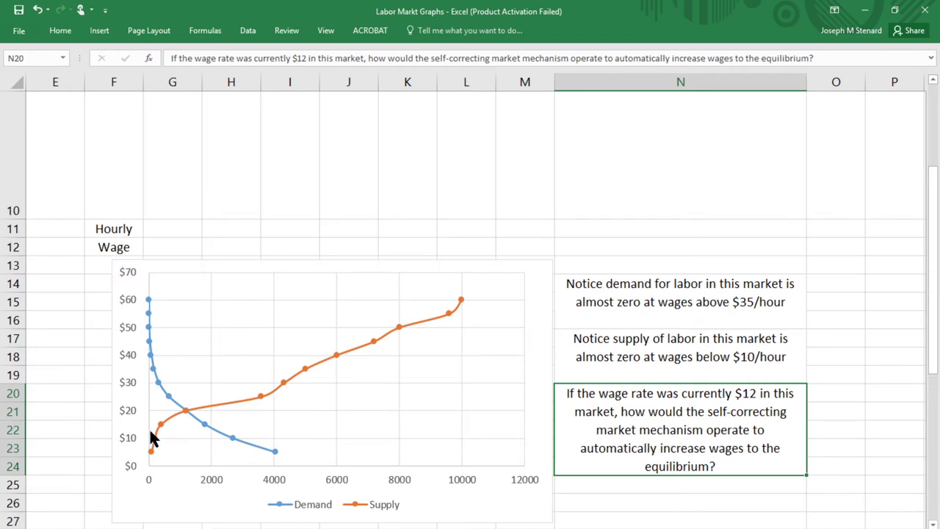
pyautogui.moveTo(156, 429)
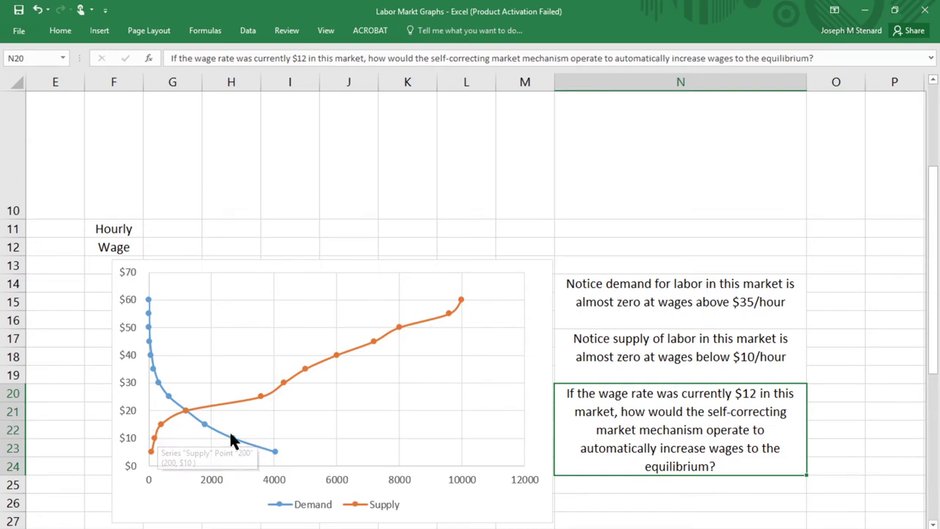
pyautogui.moveTo(214, 432)
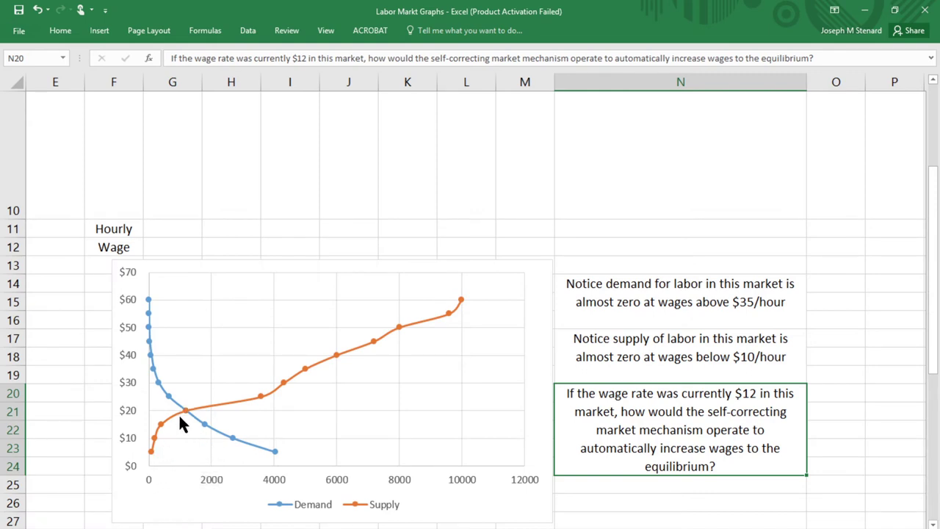
pyautogui.moveTo(186, 413)
# Examine the second labor market chart below row 30 with its notes on the $25/hr and $15/hr wages.
pyautogui.scroll(-3, 432, 337)
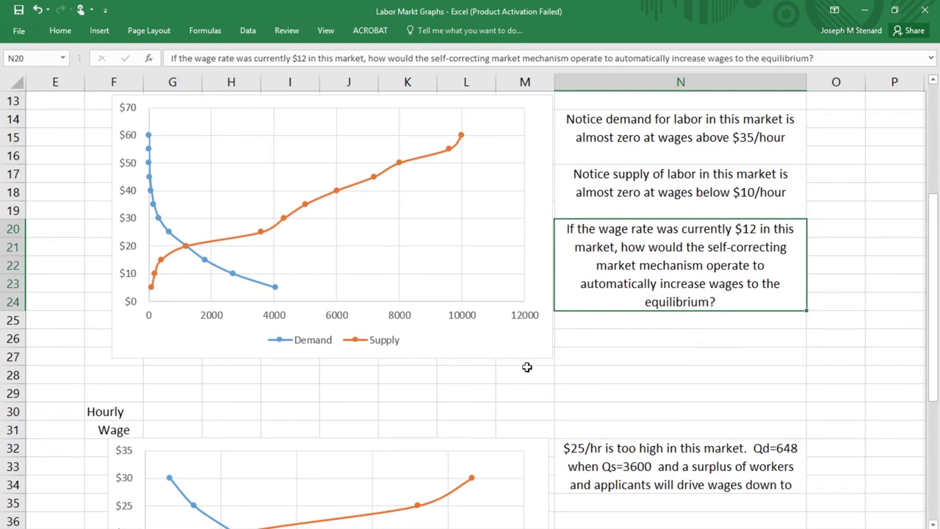
pyautogui.scroll(-2, 527, 375)
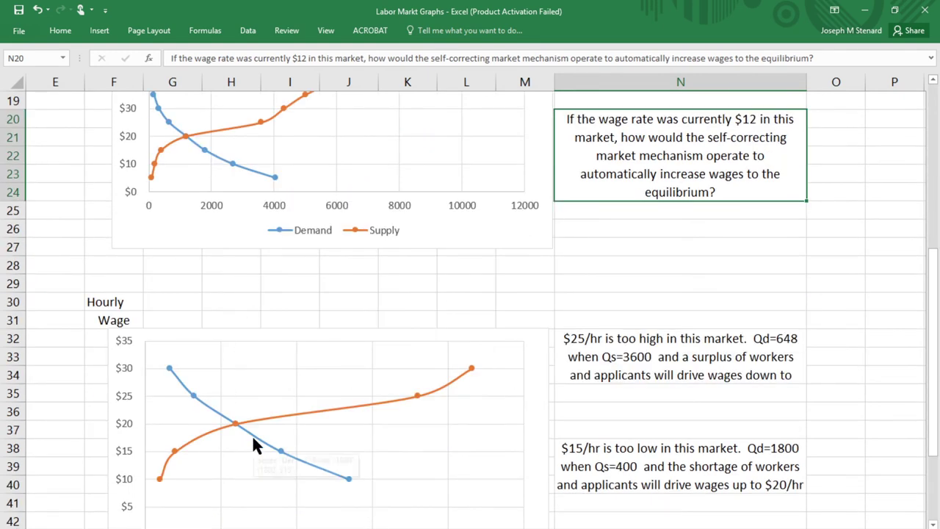
pyautogui.scroll(-1, 213, 357)
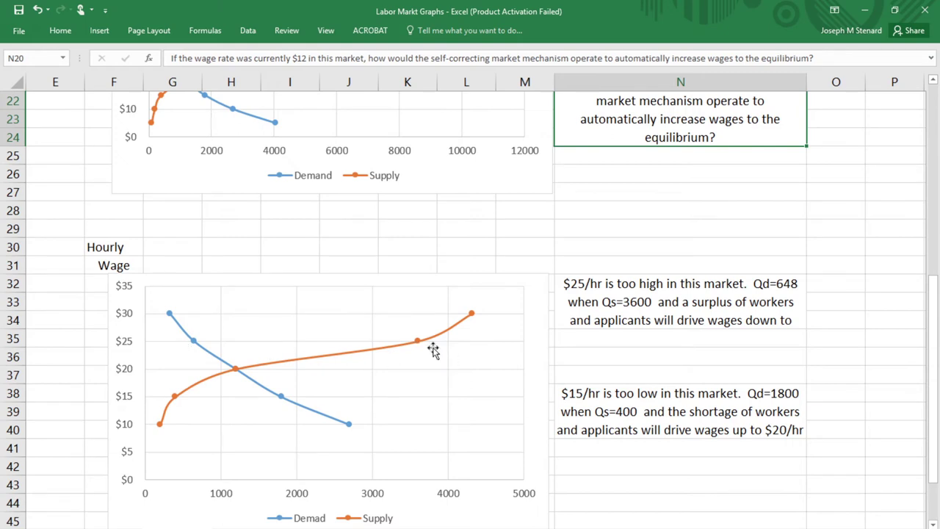
# Compare the equilibrium region of the first labor market chart with the close-up chart below row 30.
pyautogui.moveTo(237, 373)
pyautogui.scroll(-3, 390, 313)
pyautogui.scroll(3, 393, 332)
pyautogui.scroll(3, 398, 336)
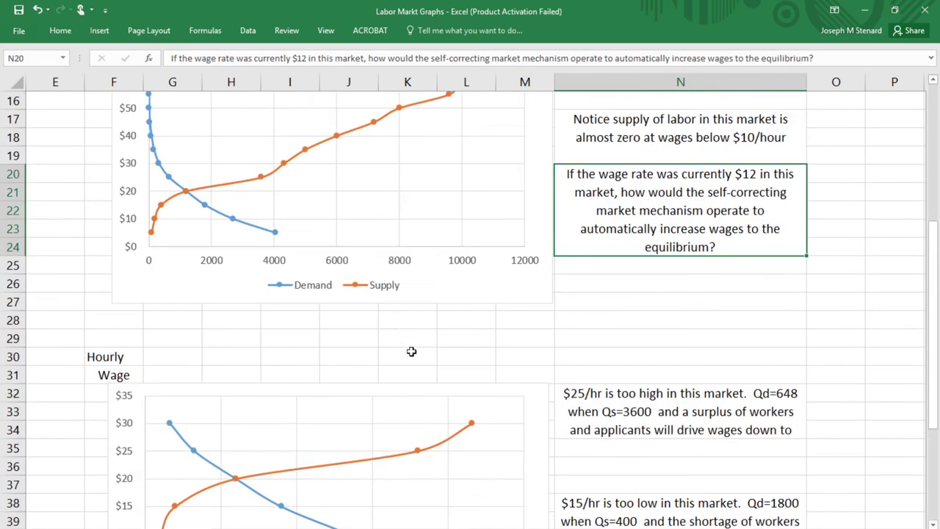
pyautogui.scroll(1, 296, 365)
pyautogui.scroll(3, 296, 365)
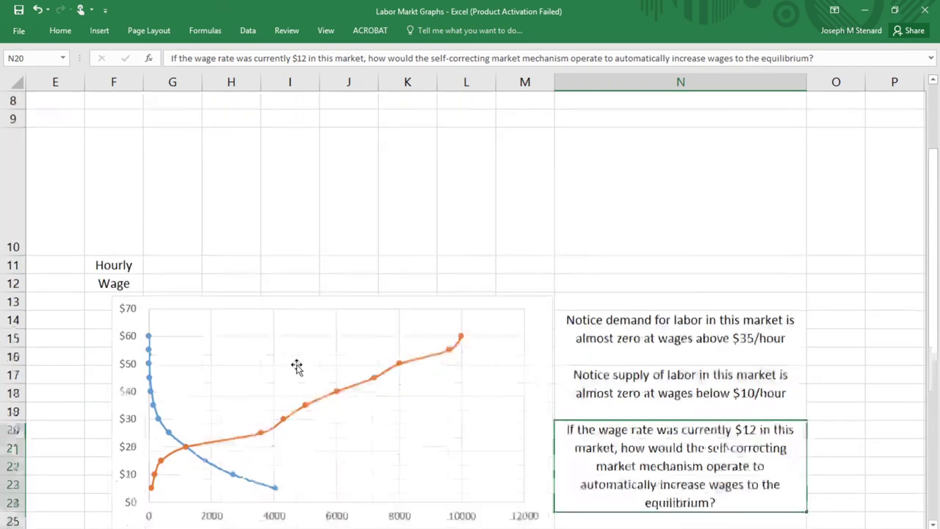
pyautogui.scroll(-3, 296, 367)
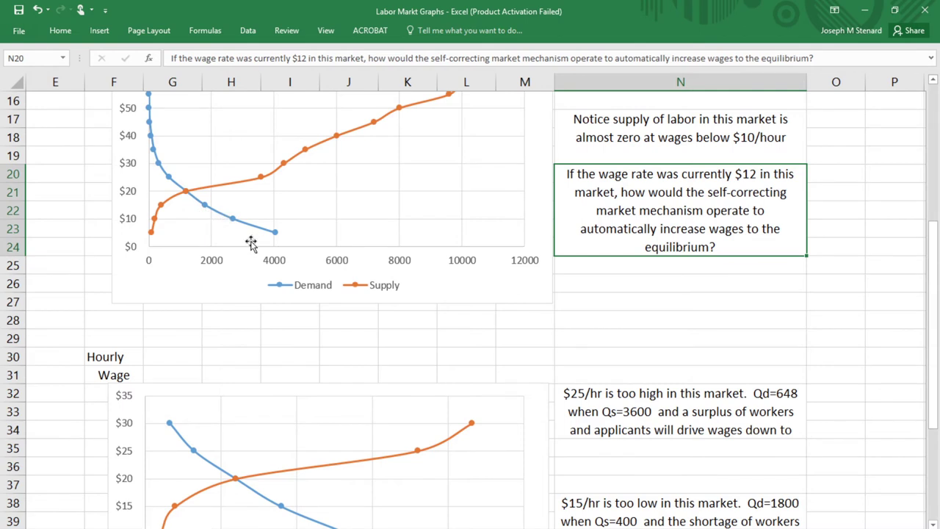
pyautogui.scroll(3, 286, 323)
# Switch to the USA Heart Surgeons labor market sheet and enlarge its introductory notes from cell A1.
pyautogui.scroll(-1, 247, 422)
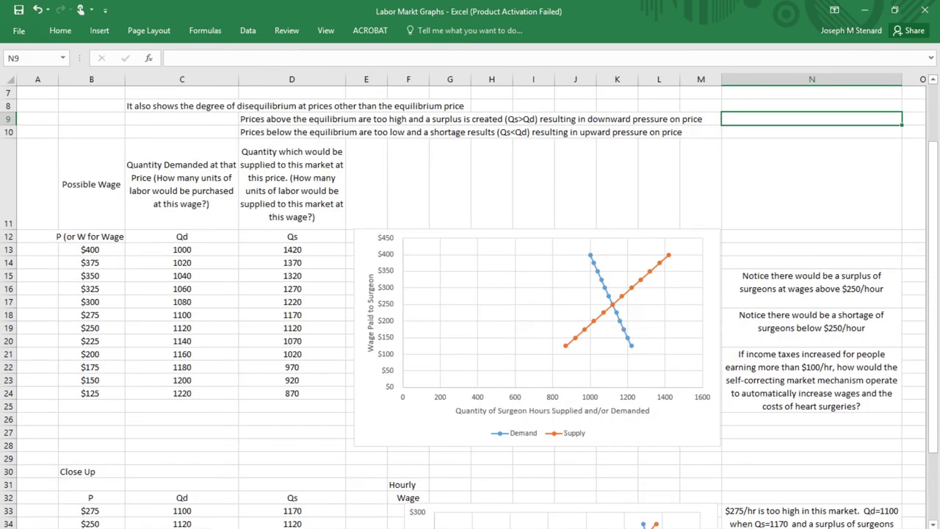
pyautogui.scroll(2, 205, 377)
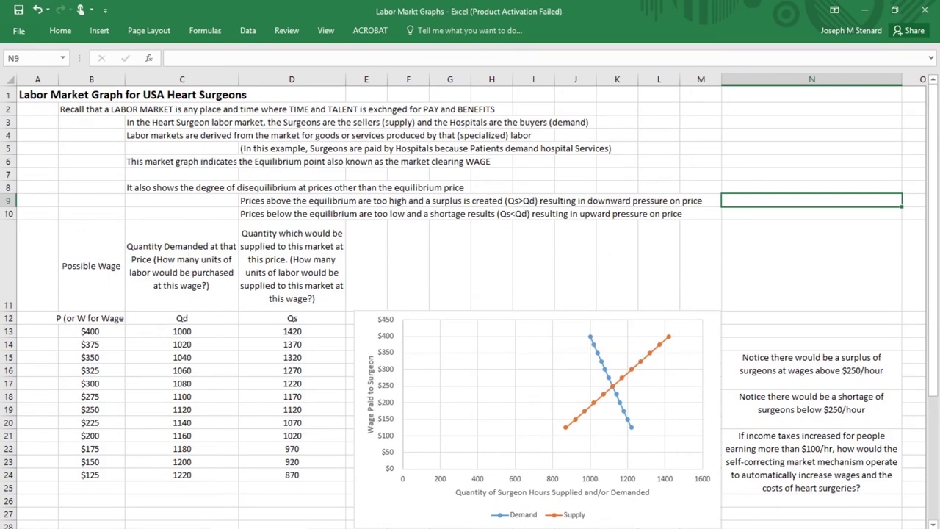
pyautogui.keyDown('ctrl'); pyautogui.scroll(4, 470, 301); pyautogui.keyUp('ctrl')
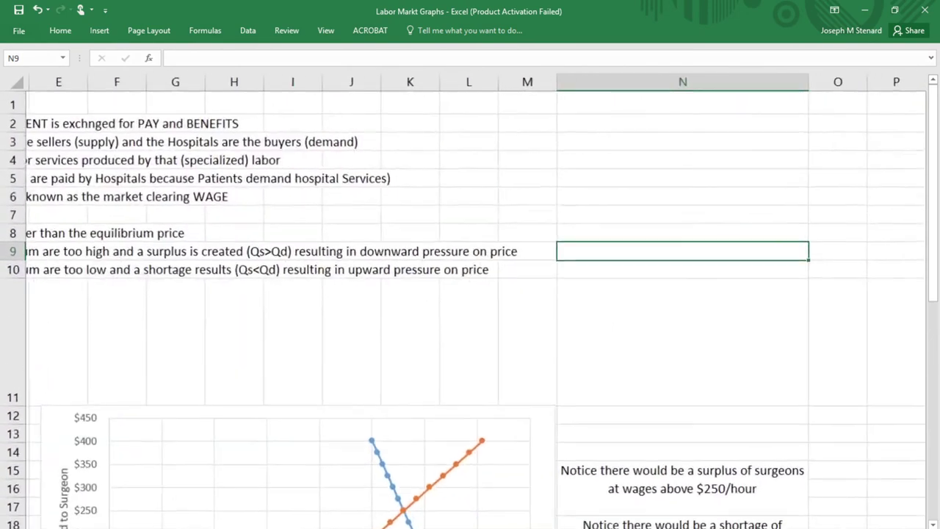
pyautogui.hscroll(-4, 470, 301)
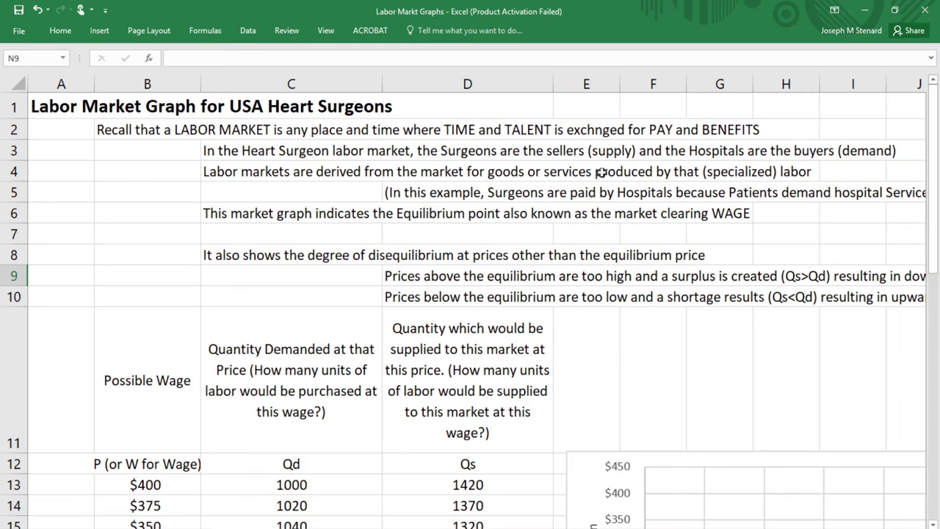
# Read the notes in rows 4 to 6 on derived labor demand, how surgeons are paid, and the market clearing wage.
pyautogui.click(213, 173)
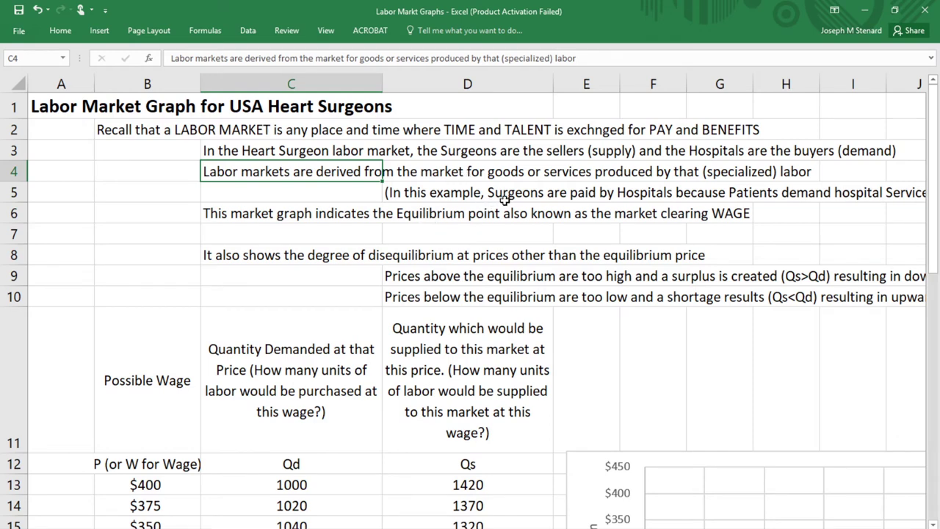
pyautogui.click(413, 196)
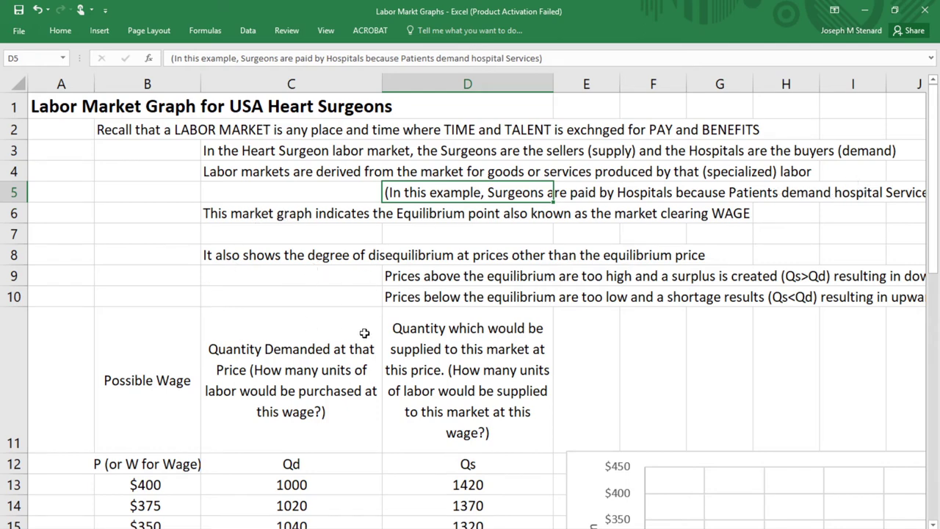
pyautogui.click(410, 214)
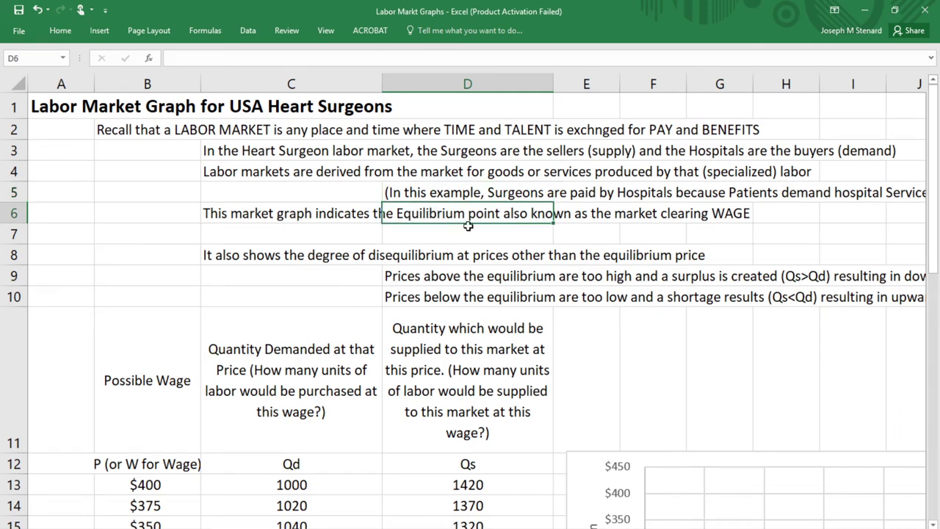
pyautogui.click(698, 216)
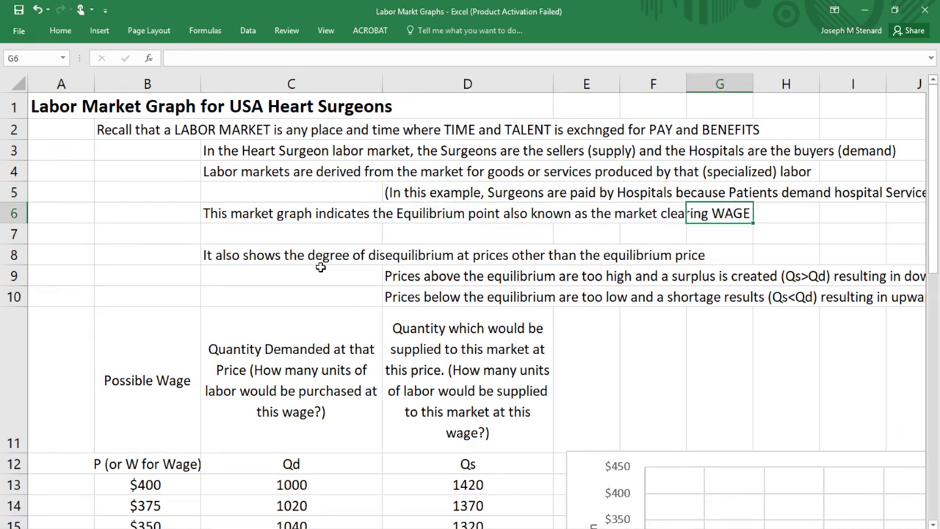
# Read the disequilibrium notes in rows 8 to 10 on prices above and below the equilibrium.
pyautogui.click(268, 256)
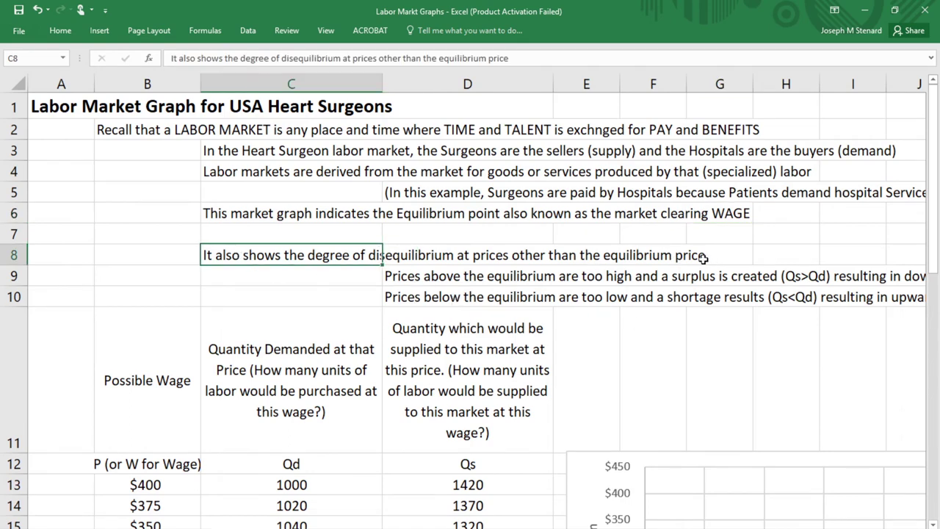
pyautogui.click(385, 280)
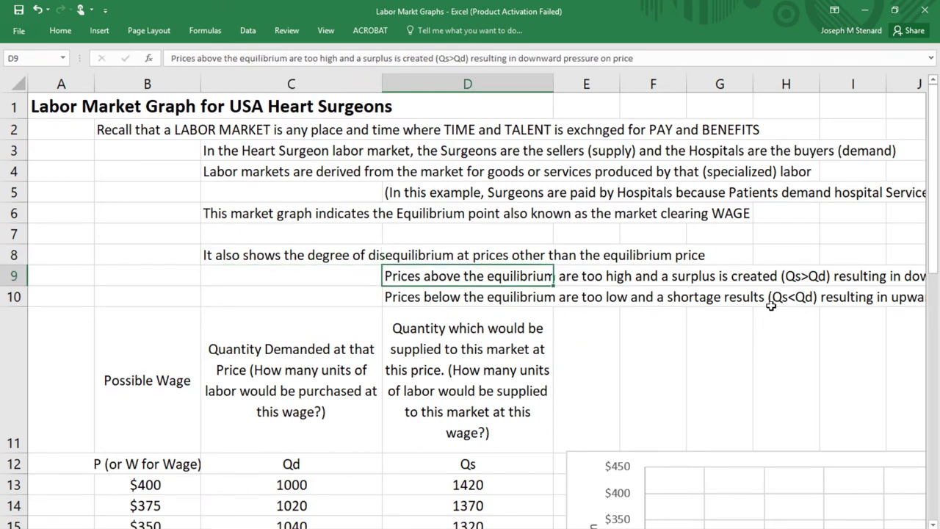
pyautogui.click(858, 276)
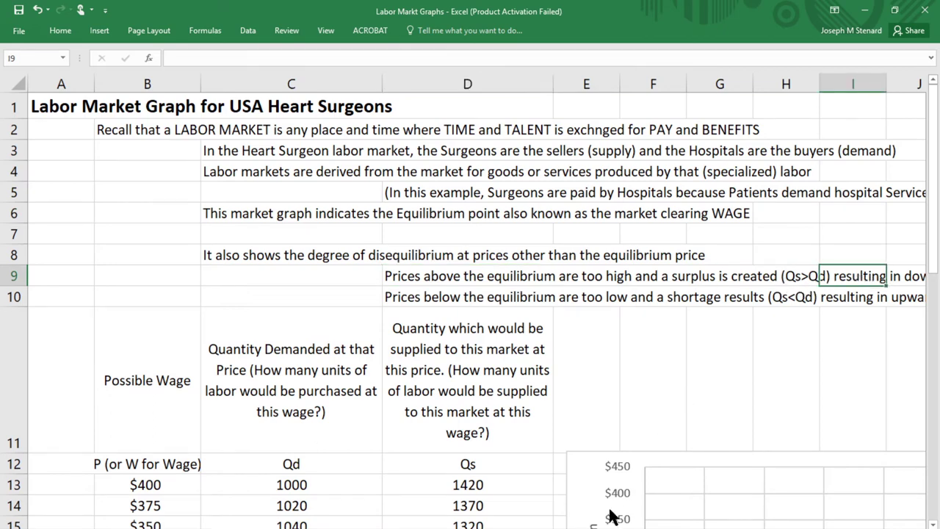
pyautogui.click(414, 296)
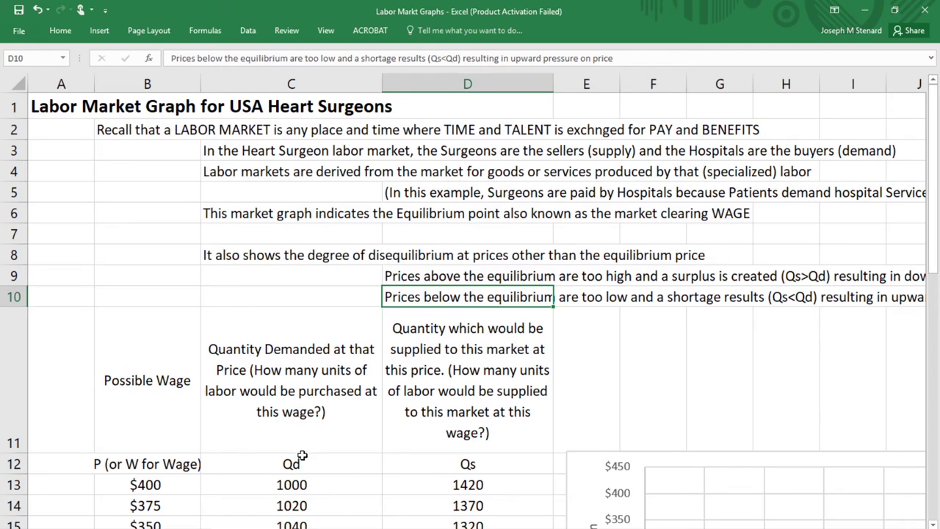
# Examine the $400 wage row of the surgeon table, going through its wage, Qd and Qs cells.
pyautogui.scroll(-2, 304, 373)
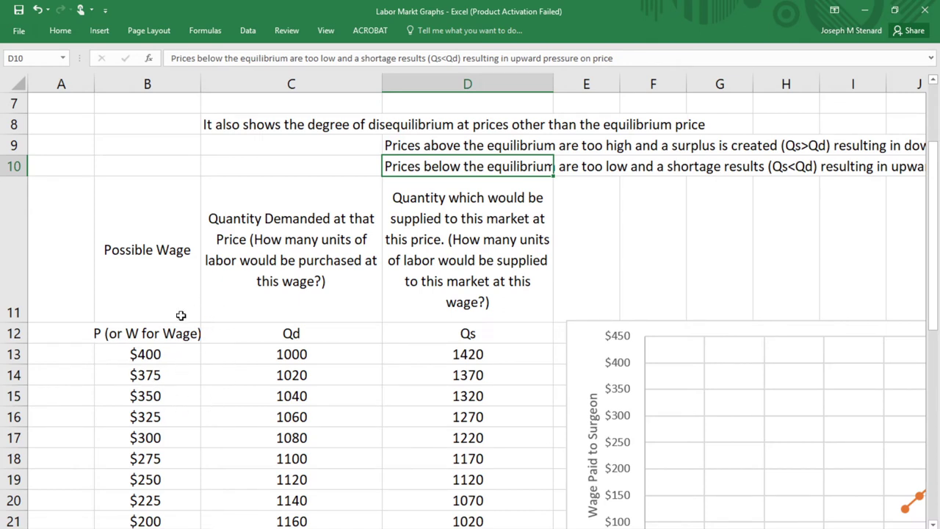
pyautogui.click(148, 359)
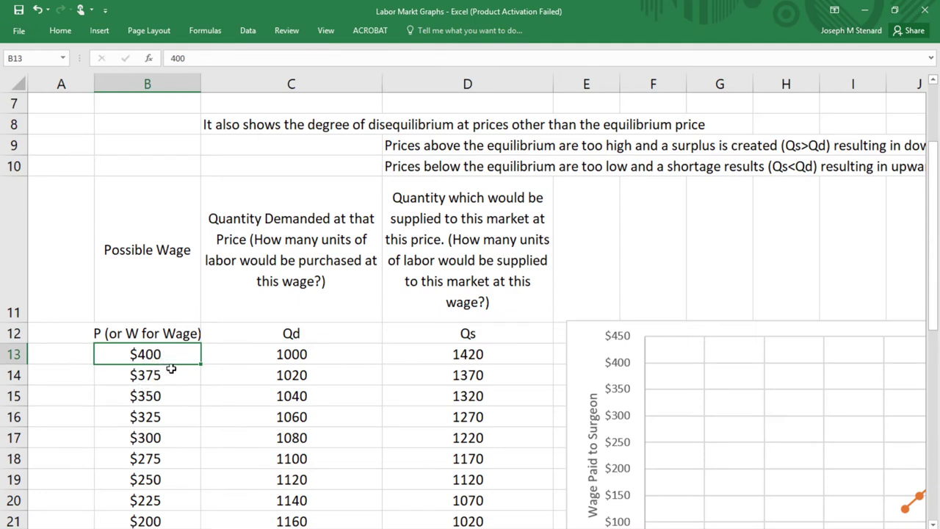
pyautogui.click(288, 355)
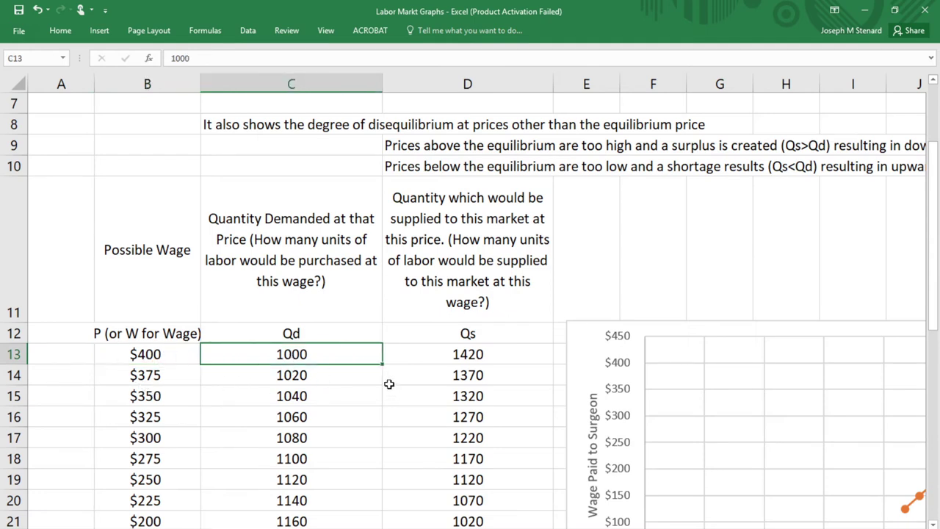
pyautogui.click(450, 355)
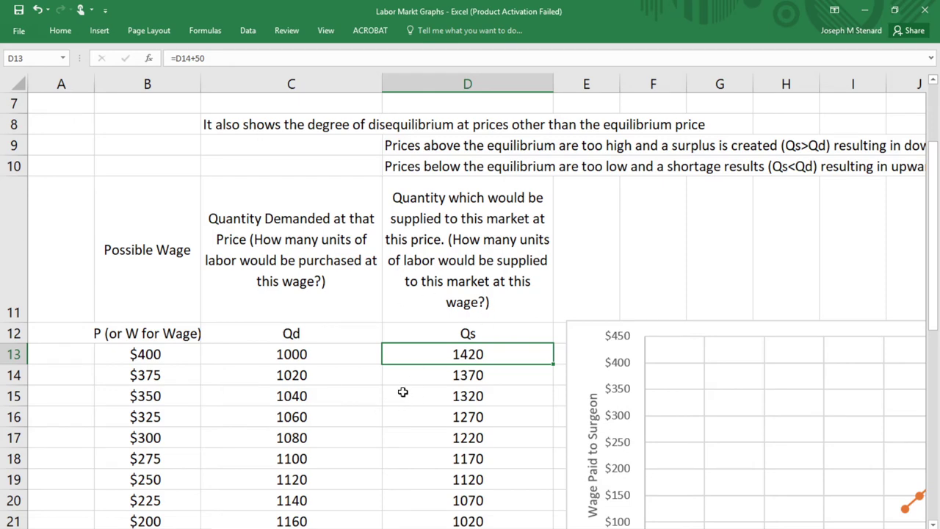
# Review the Qs values in D13 to D16, from the highest wage down and back up.
pyautogui.scroll(-3, 412, 383)
pyautogui.scroll(2, 440, 412)
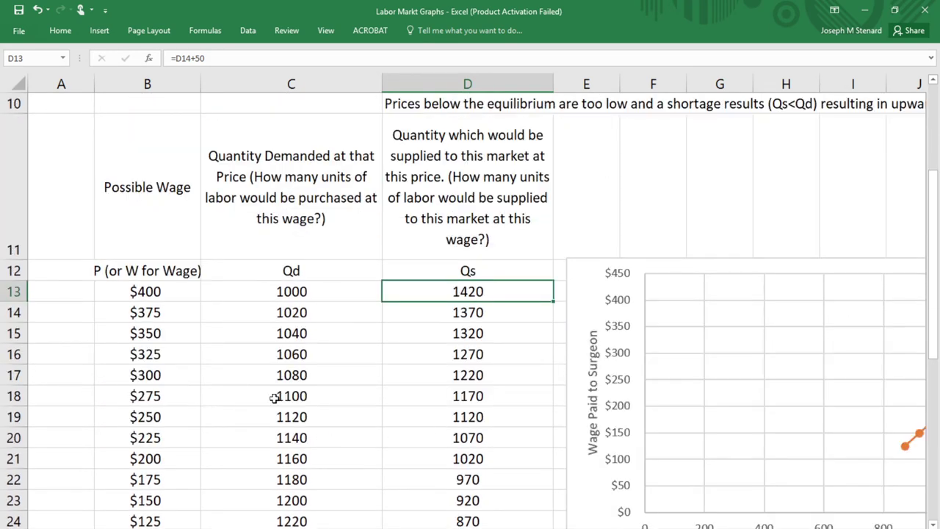
pyautogui.scroll(-1, 361, 380)
pyautogui.scroll(1, 366, 391)
pyautogui.moveTo(468, 294); pyautogui.dragTo(470, 336)
pyautogui.click(468, 353)
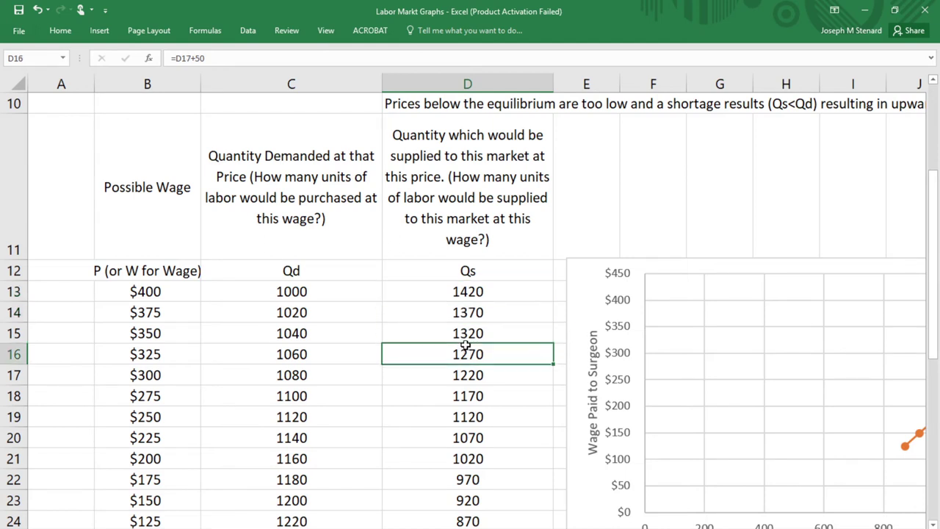
pyautogui.click(468, 333)
pyautogui.click(468, 292)
# Go down the Possible Wage column from $375 to $150.
pyautogui.click(163, 313)
pyautogui.click(151, 336)
pyautogui.click(154, 355)
pyautogui.click(158, 375)
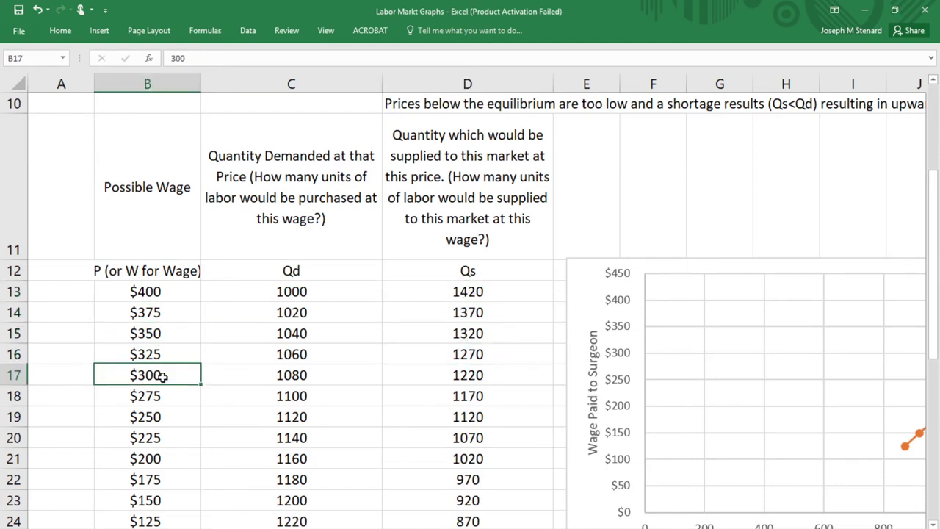
pyautogui.click(160, 396)
pyautogui.click(162, 417)
pyautogui.moveTo(164, 447); pyautogui.dragTo(163, 469)
pyautogui.click(156, 503)
# Follow the quantity supplied down column D from the $400 wage row to the $200 wage row.
pyautogui.click(453, 298)
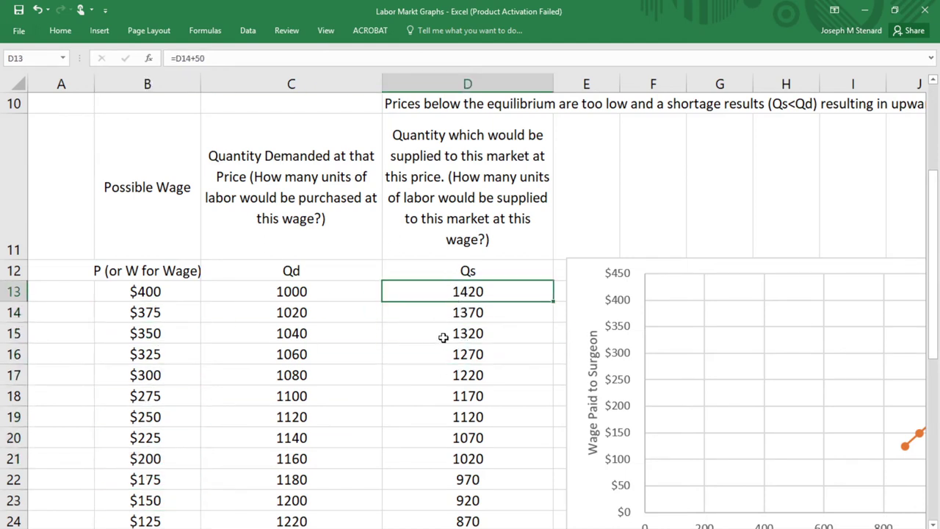
pyautogui.click(445, 312)
pyautogui.click(446, 355)
pyautogui.click(447, 375)
pyautogui.click(450, 396)
pyautogui.click(452, 417)
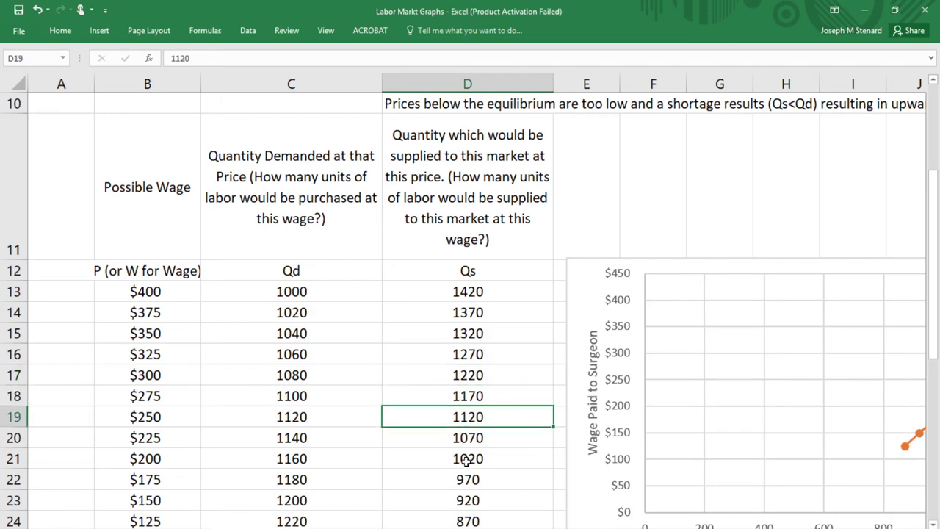
pyautogui.click(463, 459)
pyautogui.scroll(-1, 472, 488)
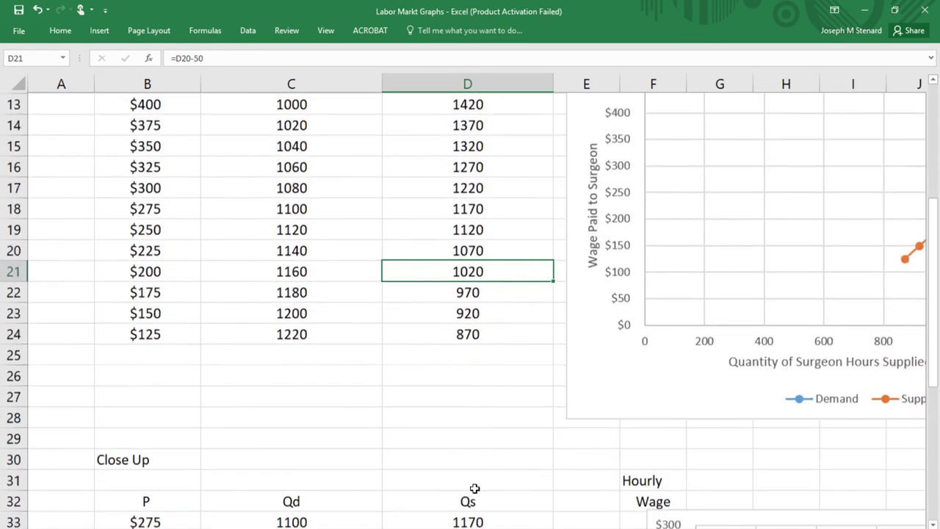
# Compare the quantity supplied at the $400 wage with that at the $125 wage, alongside both wage cells.
pyautogui.scroll(1, 465, 338)
pyautogui.scroll(1, 463, 353)
pyautogui.scroll(-2, 470, 316)
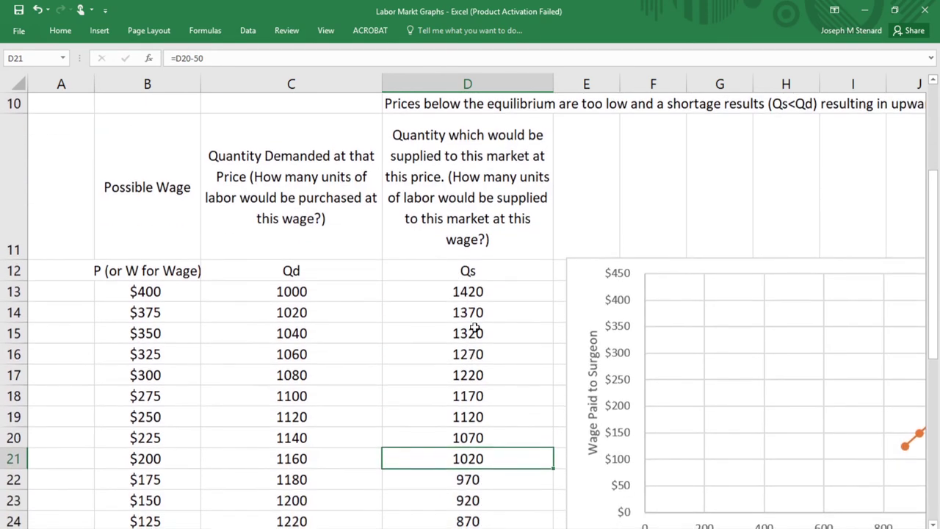
pyautogui.click(465, 105)
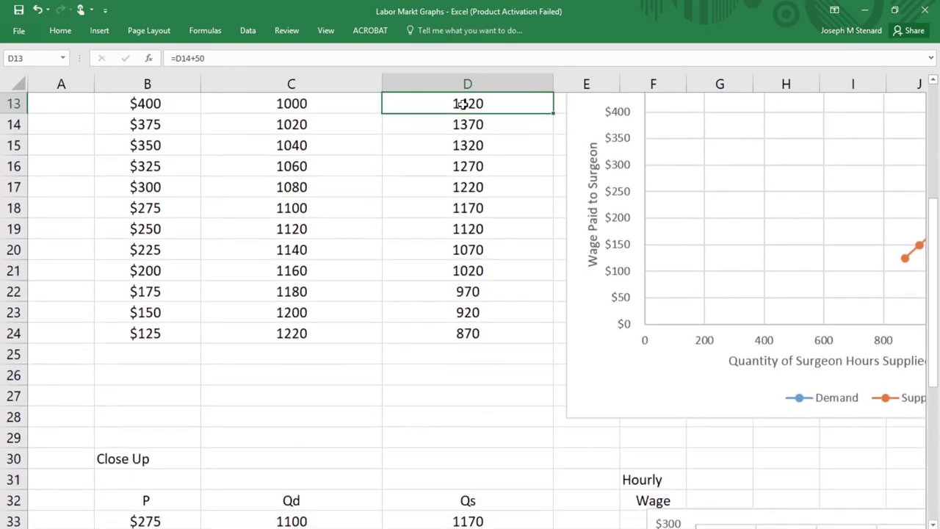
pyautogui.click(453, 332)
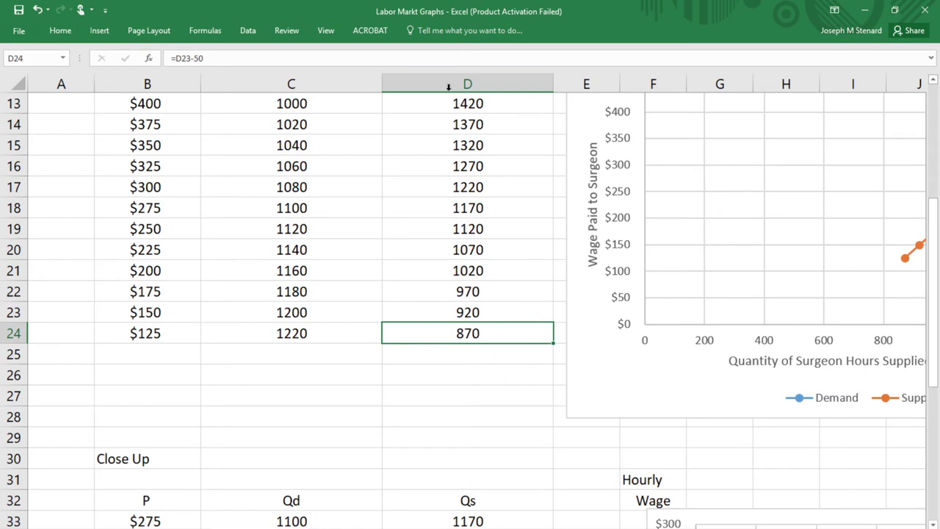
pyautogui.click(159, 336)
pyautogui.scroll(1, 249, 415)
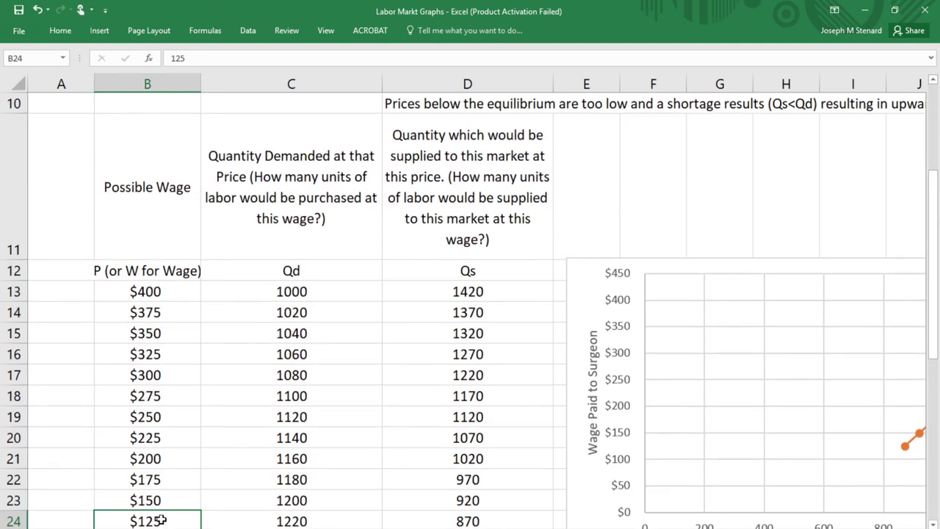
pyautogui.click(138, 278)
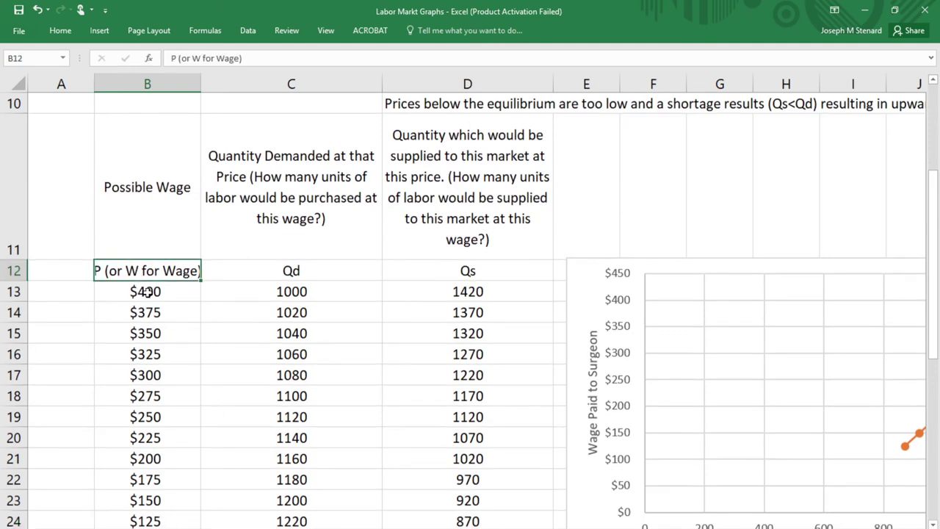
pyautogui.click(145, 292)
# Compare the quantity demanded in C13 and C24 for the highest and lowest surgeon wages.
pyautogui.scroll(-1, 387, 288)
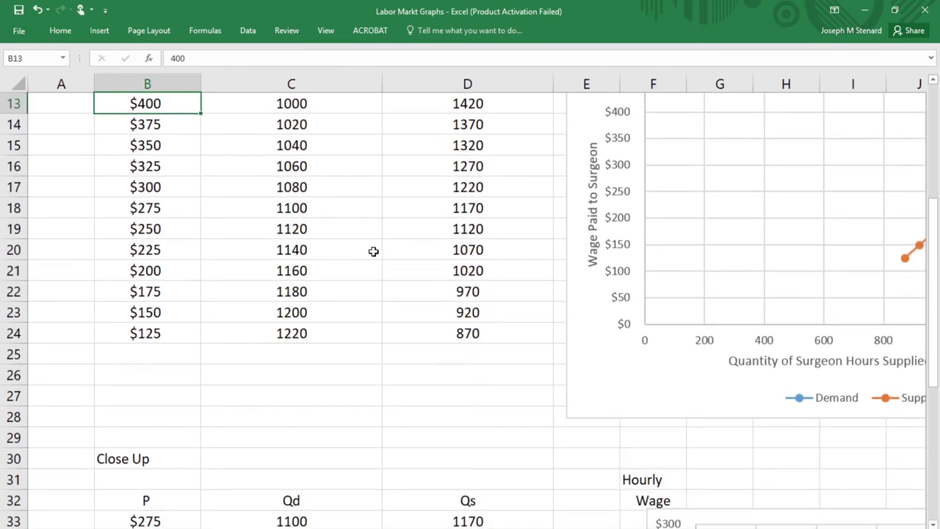
pyautogui.click(300, 100)
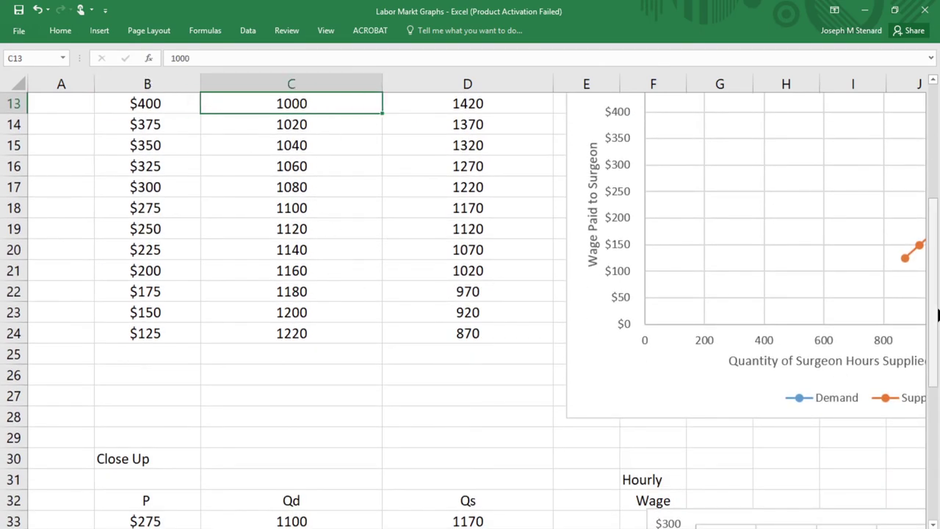
pyautogui.moveTo(938, 314); pyautogui.dragTo(935, 297)
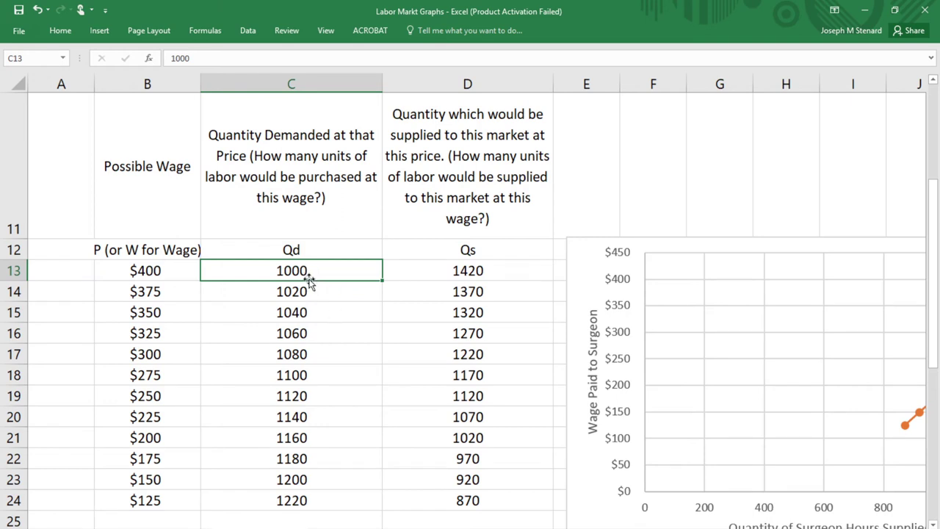
pyautogui.click(291, 505)
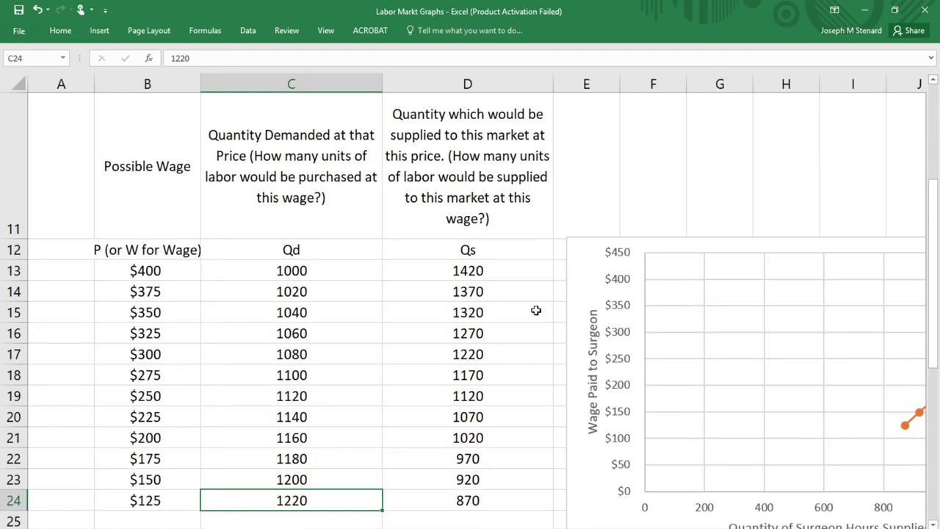
pyautogui.click(163, 272)
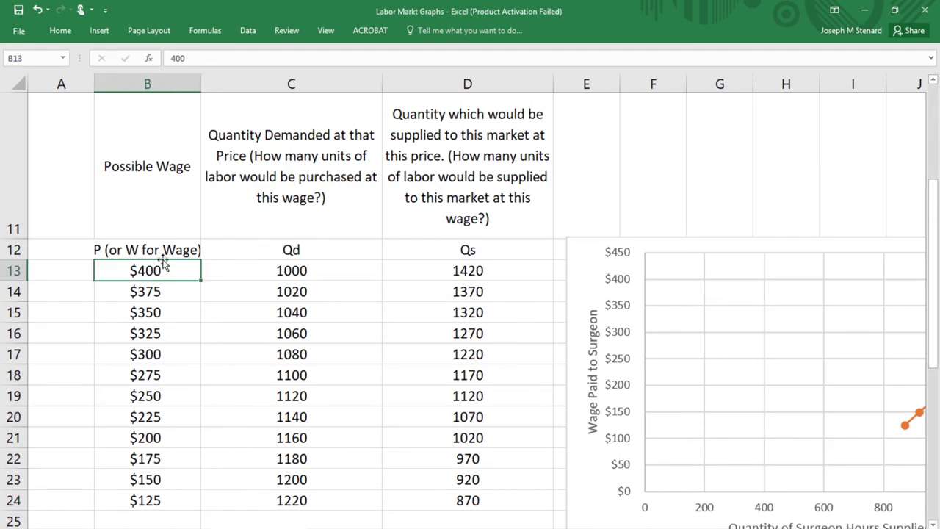
# Select the lowest surgeon wage and examine the full surgeon supply and demand chart with its adjacent notes.
pyautogui.click(155, 501)
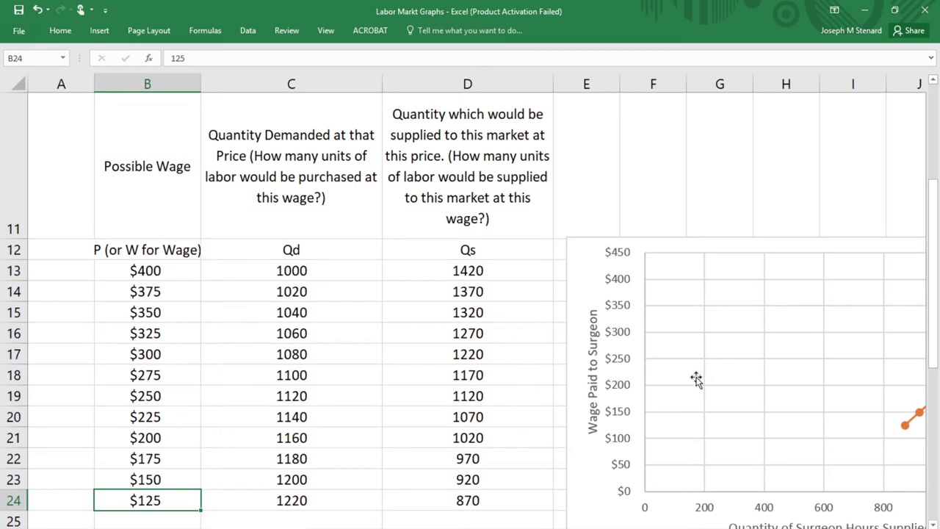
pyautogui.scroll(-2, 694, 382)
pyautogui.scroll(1, 692, 397)
pyautogui.scroll(-2, 693, 404)
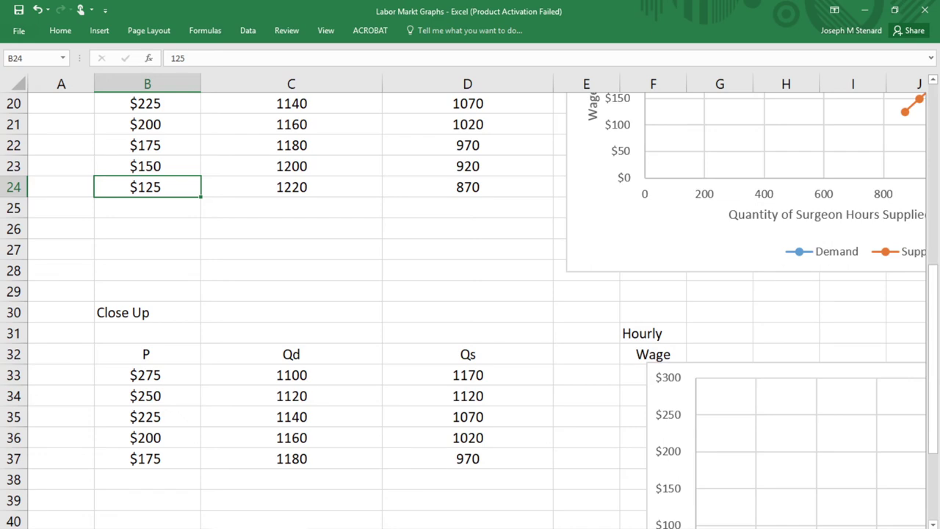
pyautogui.hscroll(5, 615, 441)
pyautogui.scroll(4, 515, 404)
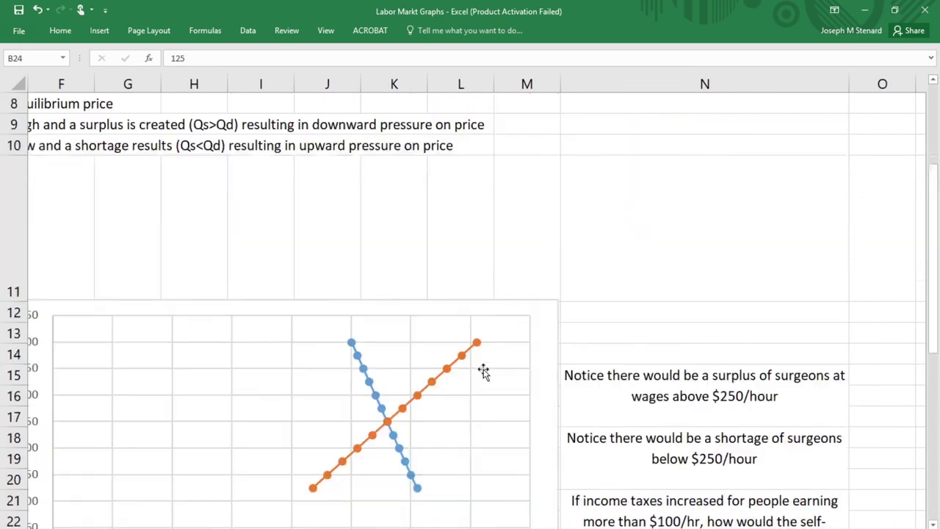
pyautogui.scroll(-2, 485, 368)
pyautogui.scroll(1, 491, 364)
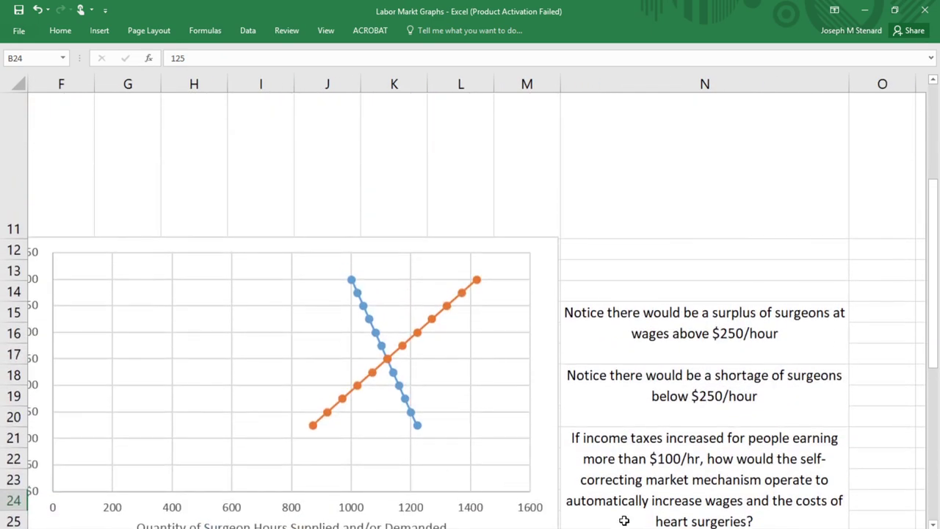
pyautogui.hscroll(-1, 470, 301)
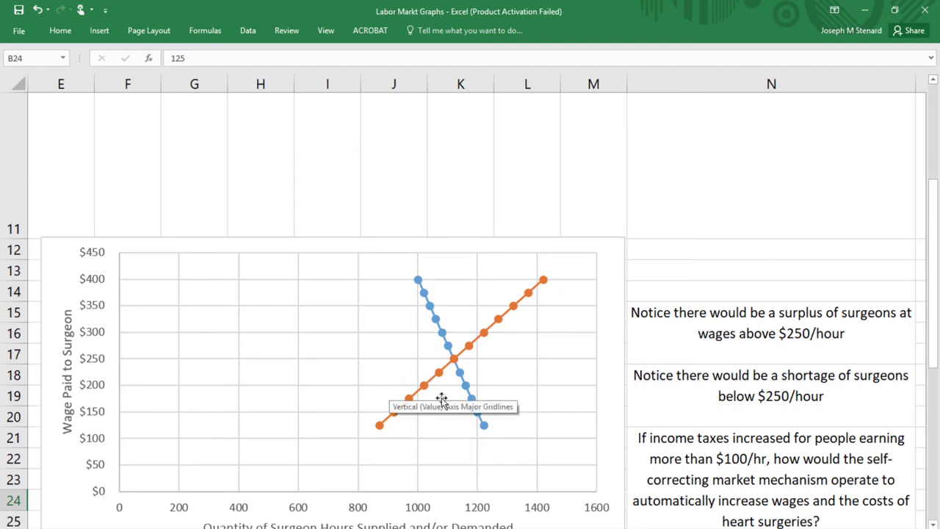
pyautogui.scroll(-3, 573, 305)
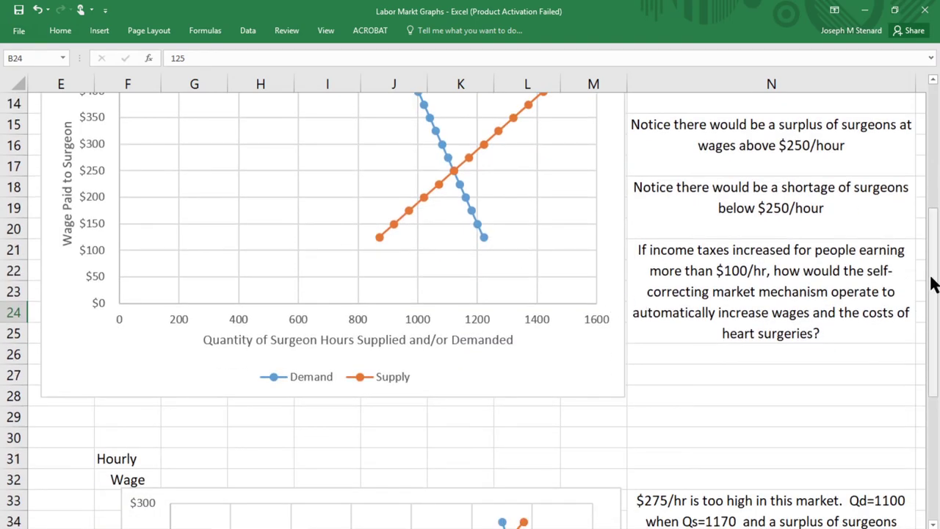
pyautogui.moveTo(939, 298); pyautogui.dragTo(934, 276)
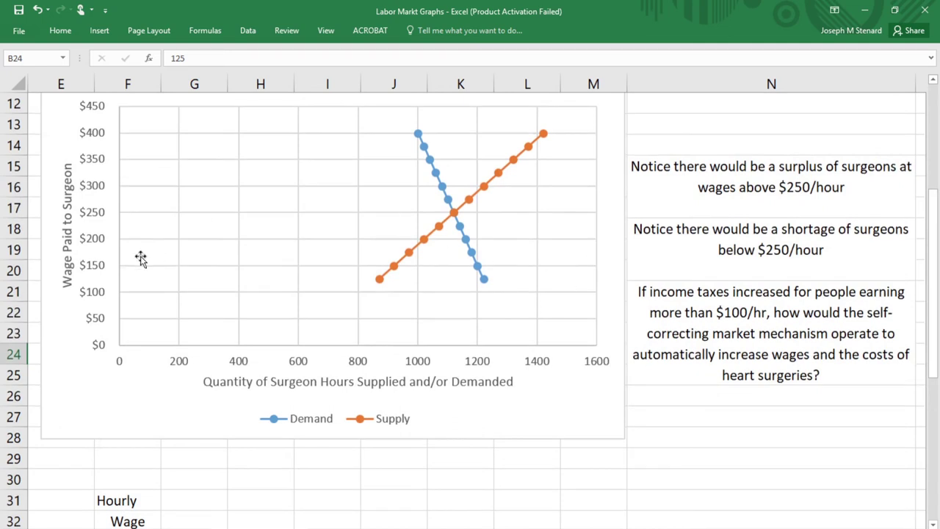
# Examine the note on the surgeon surplus above $250/hour alongside the chart points around the equilibrium.
pyautogui.moveTo(455, 216)
pyautogui.click(752, 187)
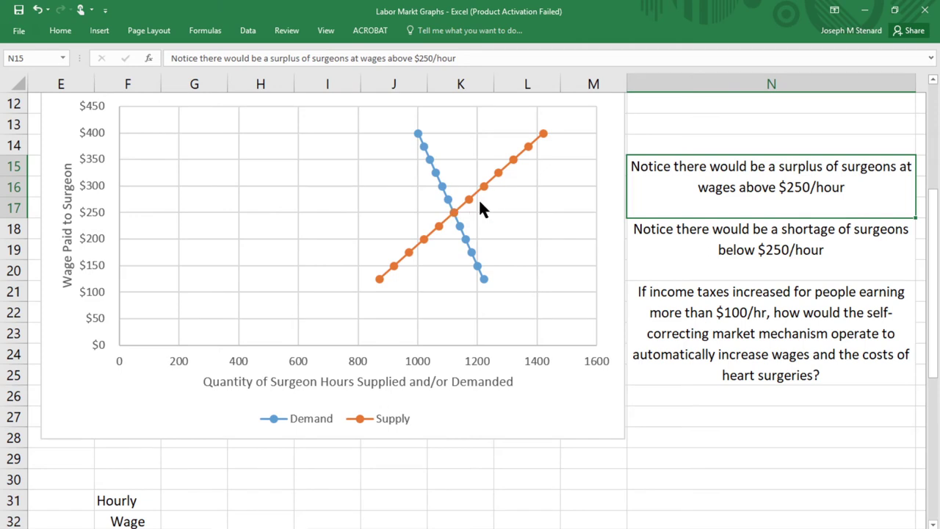
pyautogui.moveTo(470, 202)
pyautogui.moveTo(397, 267)
# Examine the income tax question in N21 together with the equilibrium point and the low-wage end of the demand curve.
pyautogui.click(718, 333)
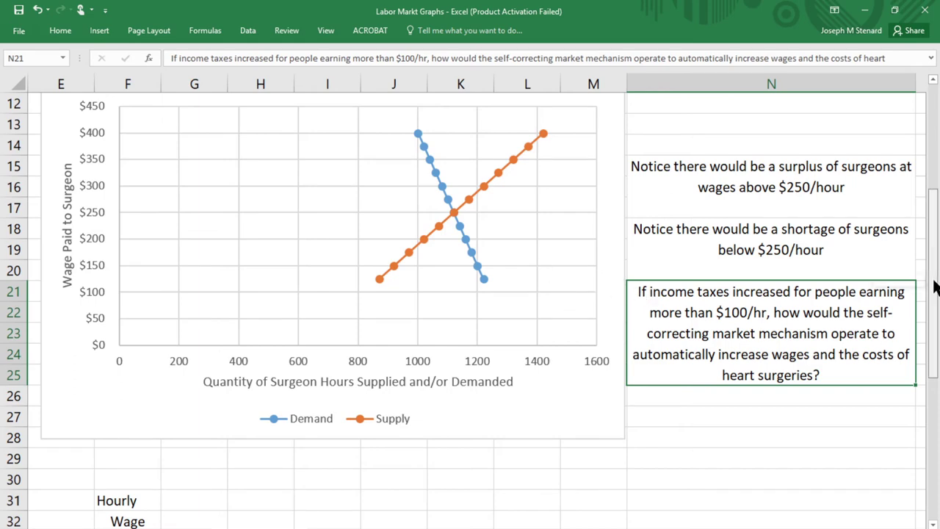
pyautogui.scroll(1, 937, 286)
pyautogui.scroll(-1, 937, 287)
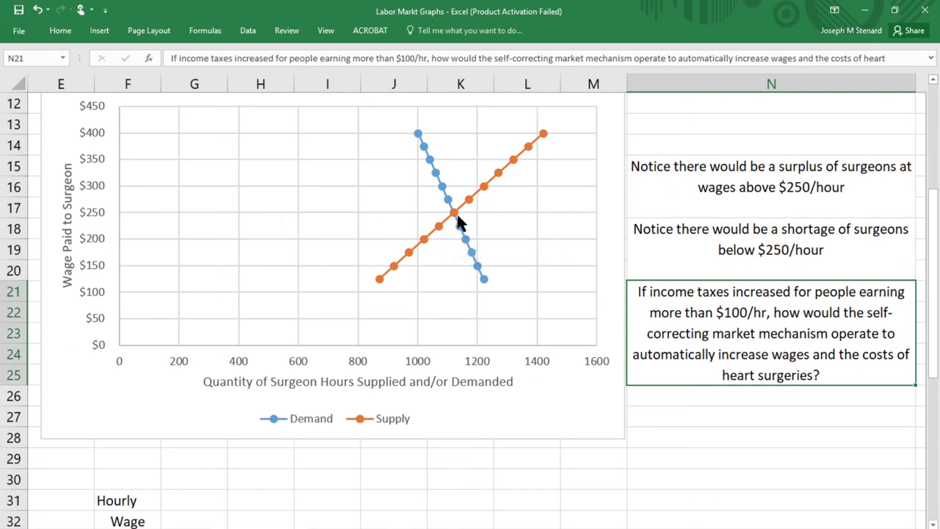
pyautogui.moveTo(456, 220)
pyautogui.moveTo(457, 210)
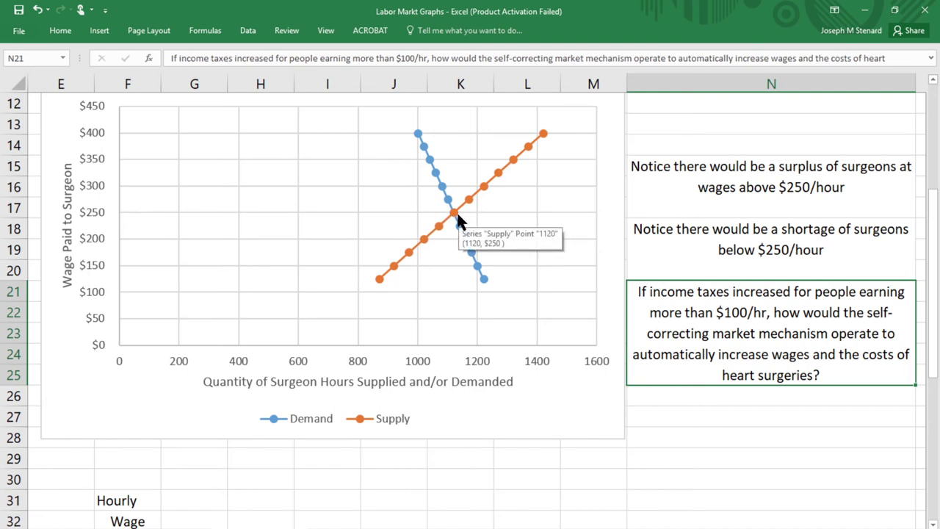
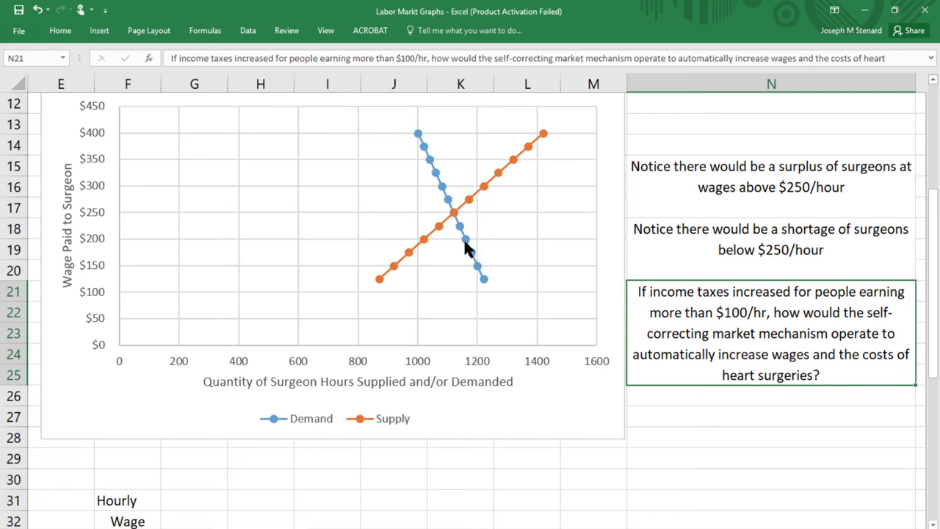
pyautogui.scroll(2, 512, 256)
pyautogui.scroll(-4, 521, 287)
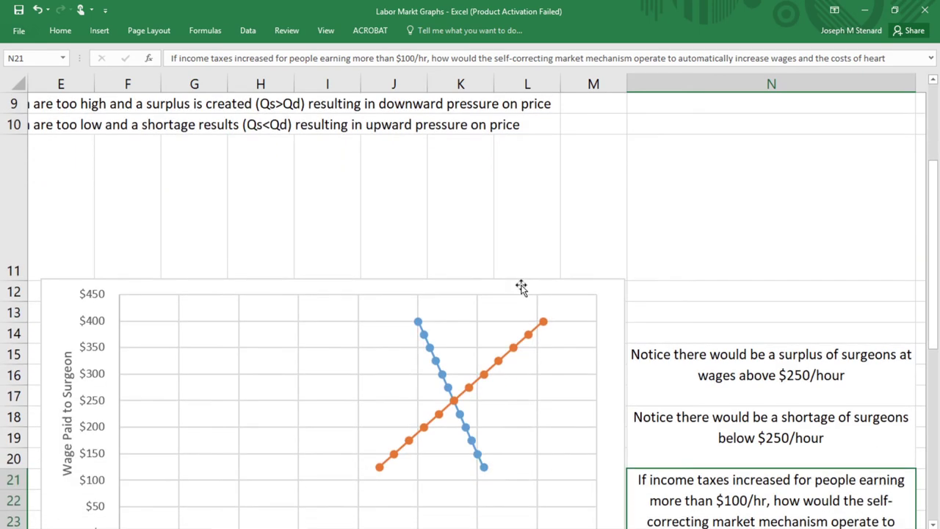
pyautogui.scroll(2, 441, 250)
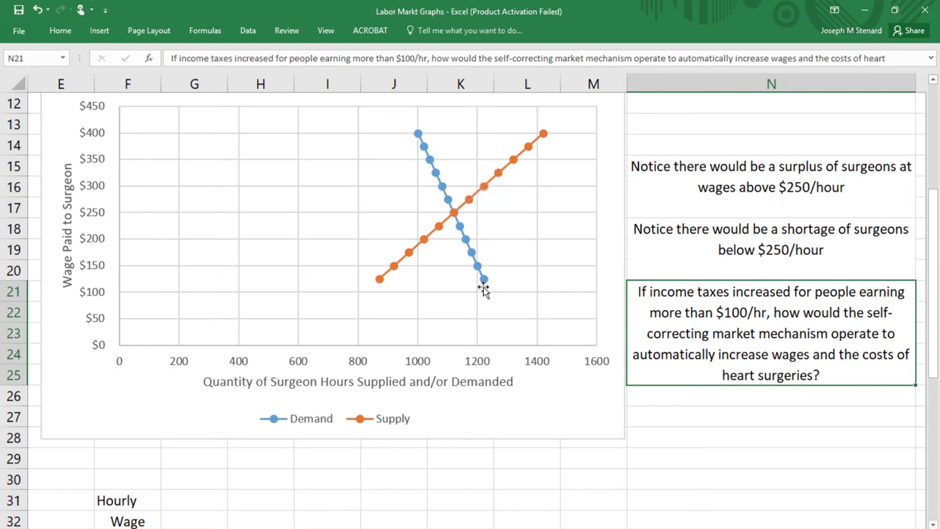
pyautogui.moveTo(485, 283)
# Narrow column D of the surgeon table and insert a blank column between it and the chart.
pyautogui.hscroll(-5, 428, 455)
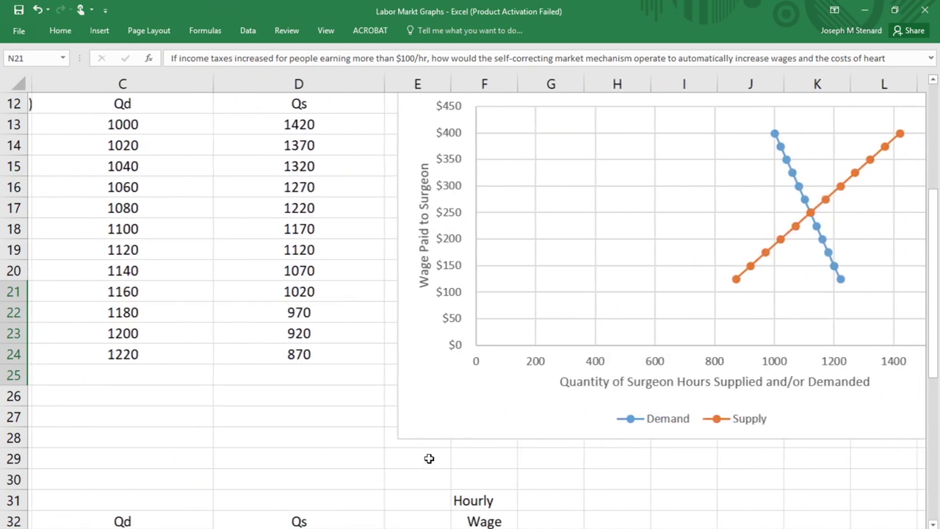
pyautogui.scroll(3, 380, 343)
pyautogui.scroll(-2, 397, 367)
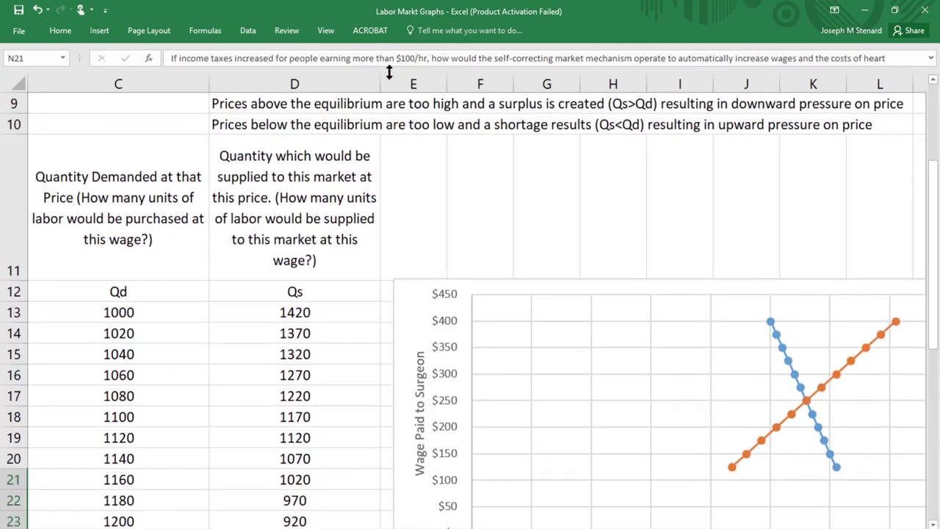
pyautogui.moveTo(379, 76); pyautogui.dragTo(312, 97)
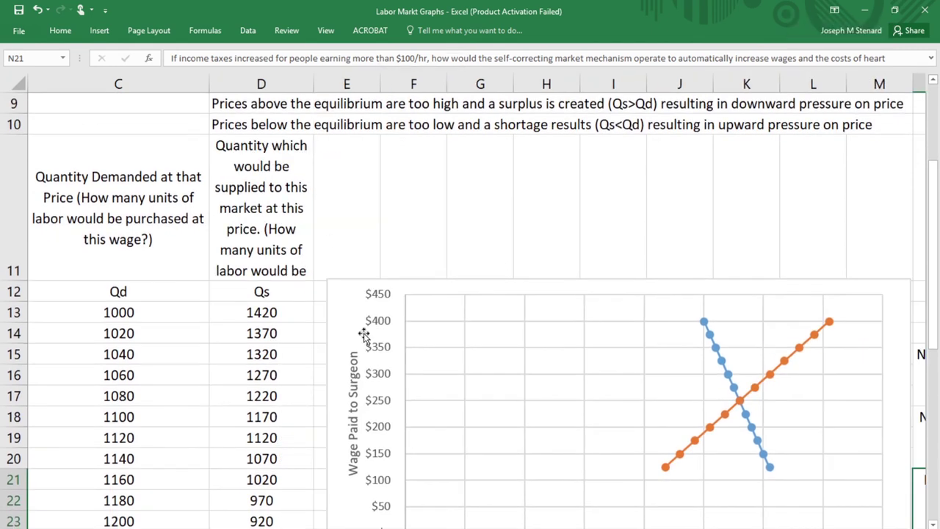
pyautogui.click(351, 83)
pyautogui.rightClick(327, 83)
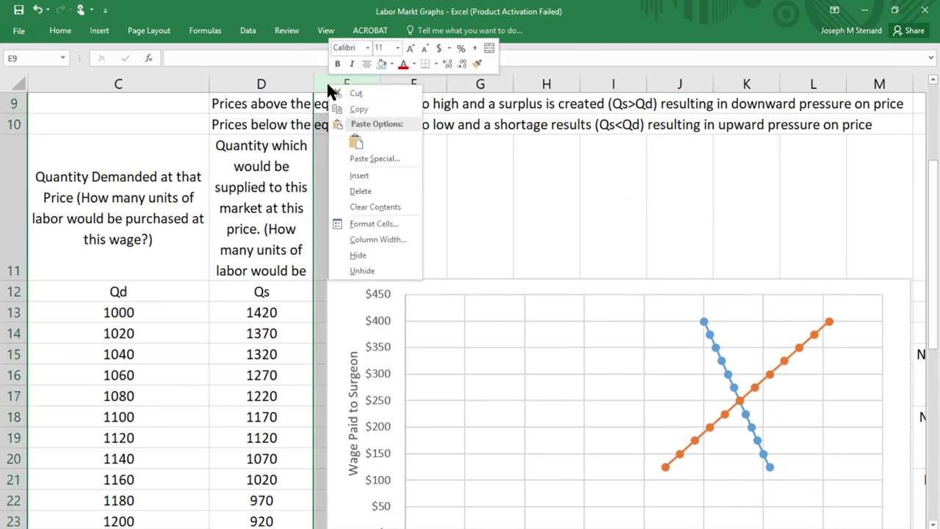
pyautogui.click(367, 178)
pyautogui.click(353, 331)
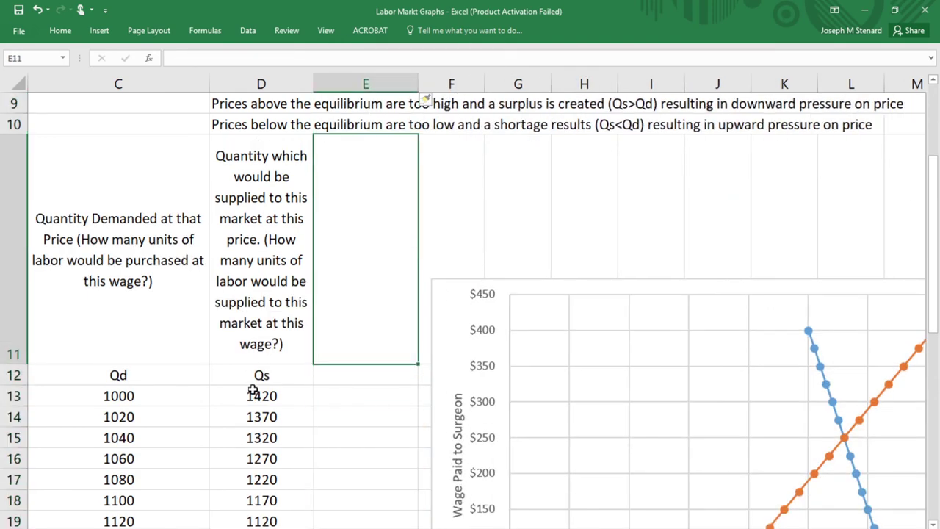
pyautogui.moveTo(269, 362); pyautogui.dragTo(262, 373)
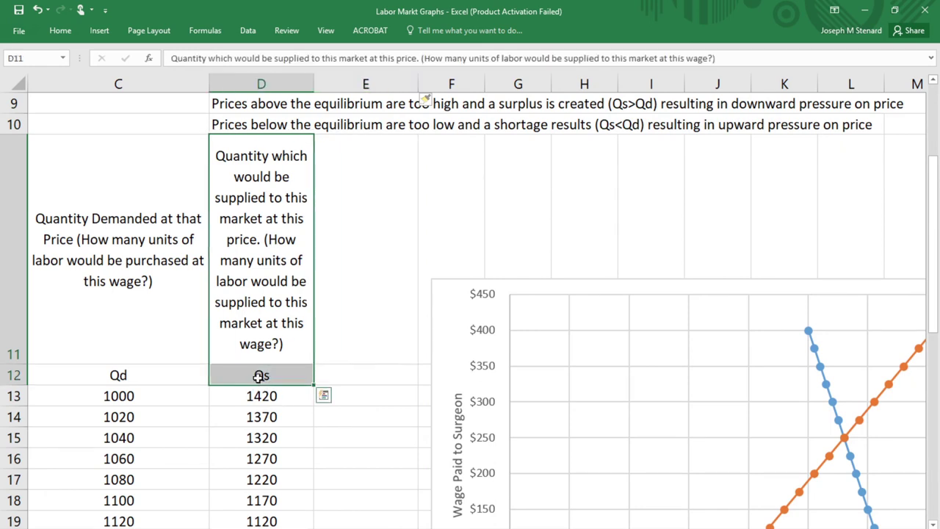
pyautogui.click(260, 374)
pyautogui.click(309, 392)
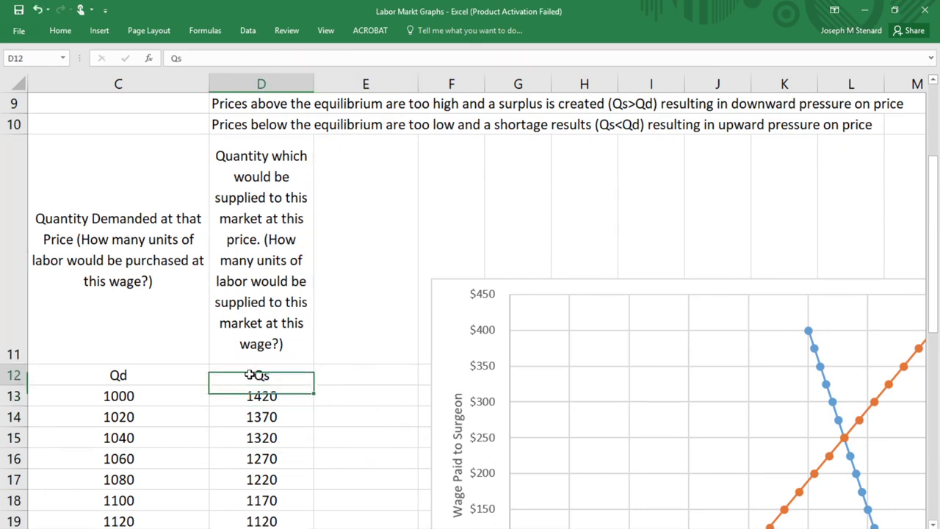
pyautogui.moveTo(216, 382); pyautogui.dragTo(285, 313)
pyautogui.rightClick(285, 313)
pyautogui.click(316, 64)
pyautogui.scroll(2, 357, 210)
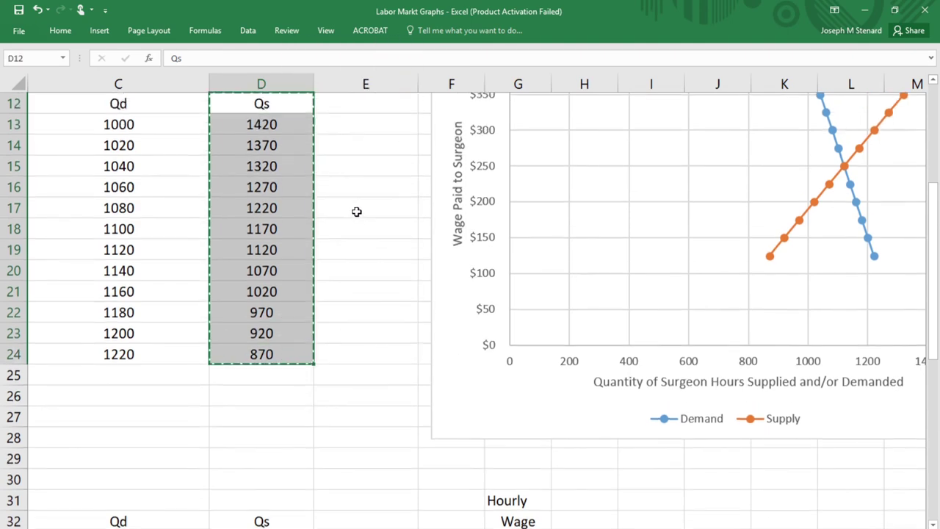
pyautogui.scroll(-1, 395, 271)
pyautogui.scroll(2, 374, 204)
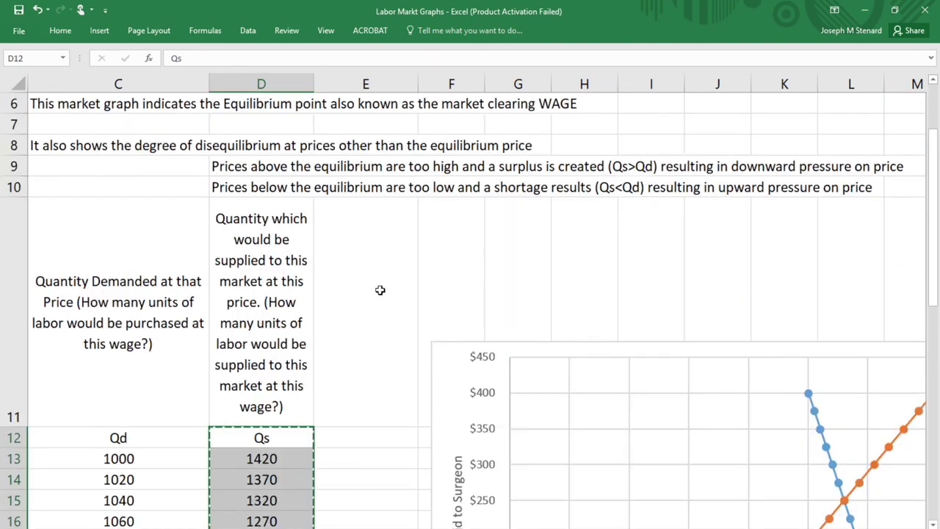
pyautogui.scroll(-1, 378, 291)
# Enter the heading "Taxed Supply" in E11 of the new column.
pyautogui.click(355, 305)
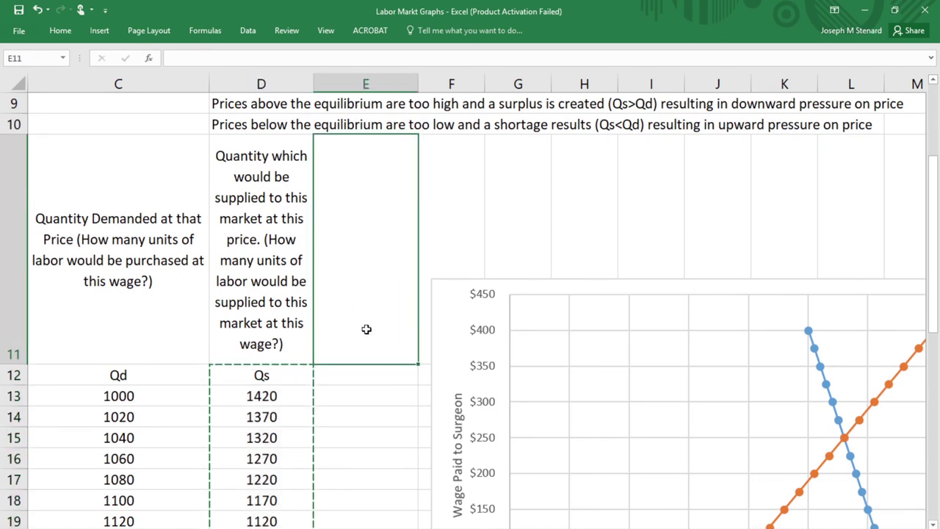
pyautogui.write('Taxe')
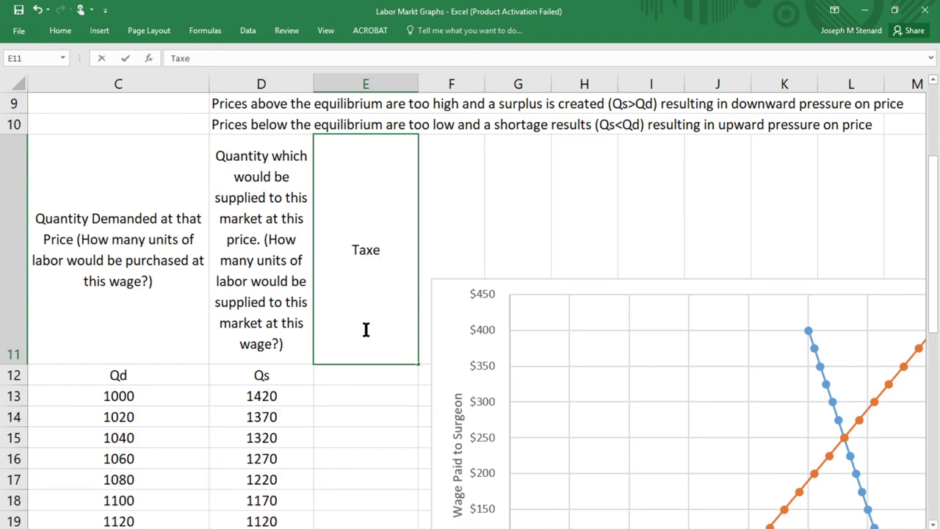
pyautogui.write('d S')
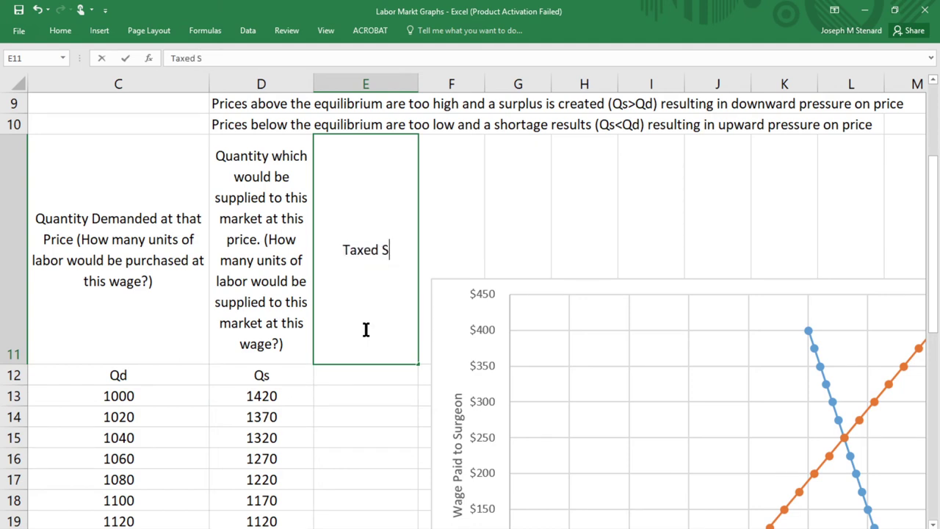
pyautogui.write('upply')
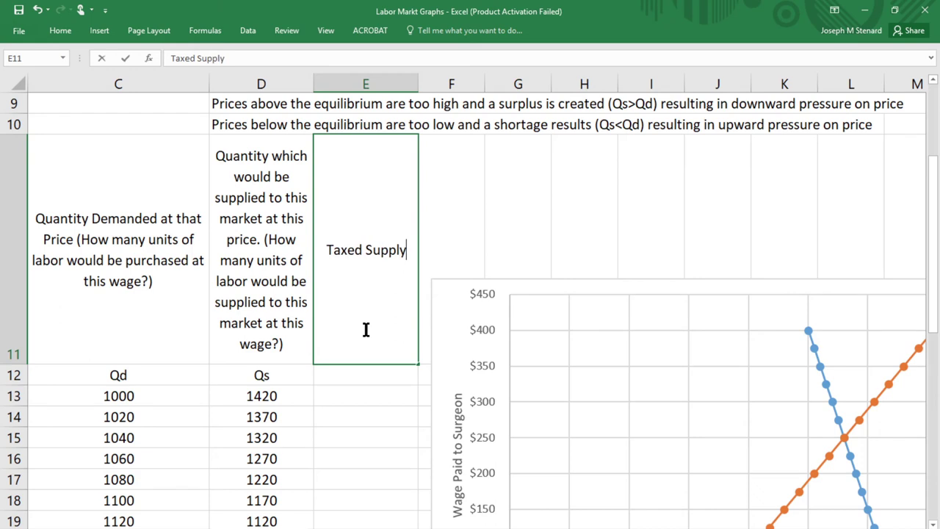
pyautogui.click(360, 396)
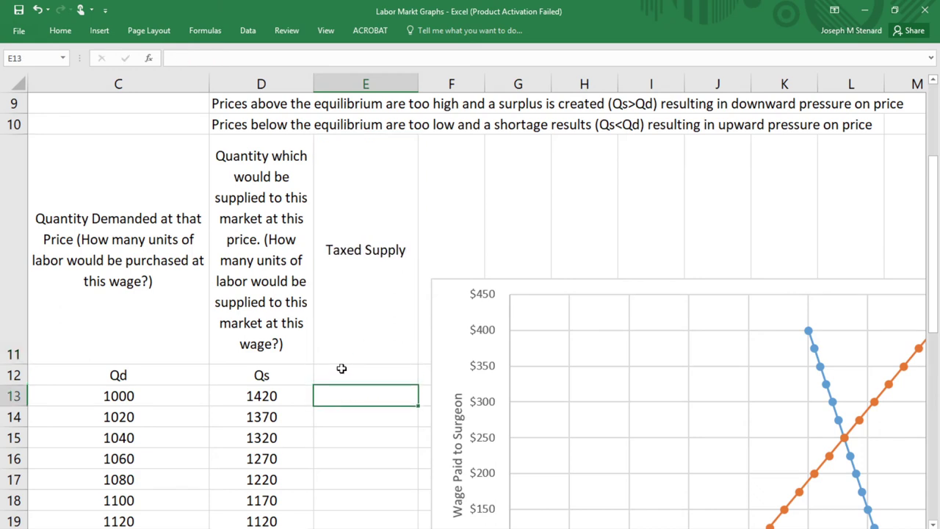
# Label the taxed supply column Qs2 in E12 and rename the original supply label in D12 as Qs1.
pyautogui.click(343, 373)
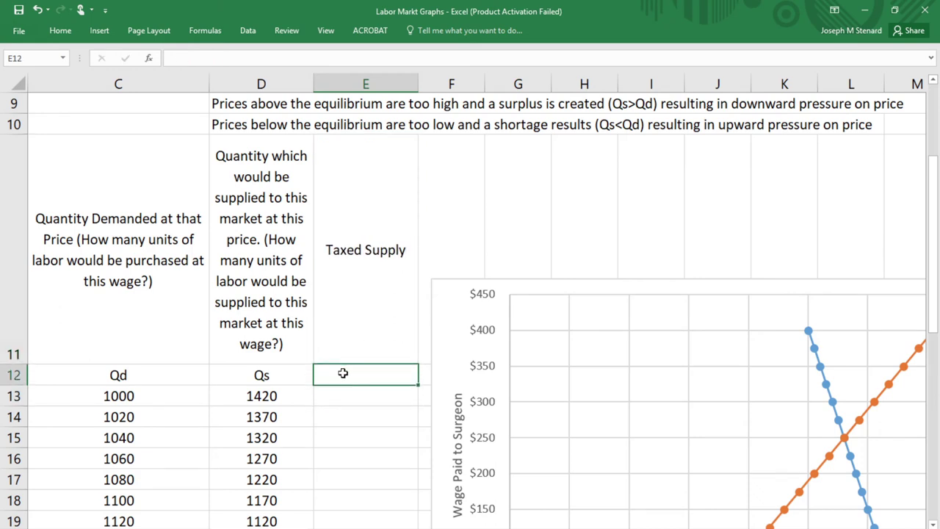
pyautogui.write('Qs')
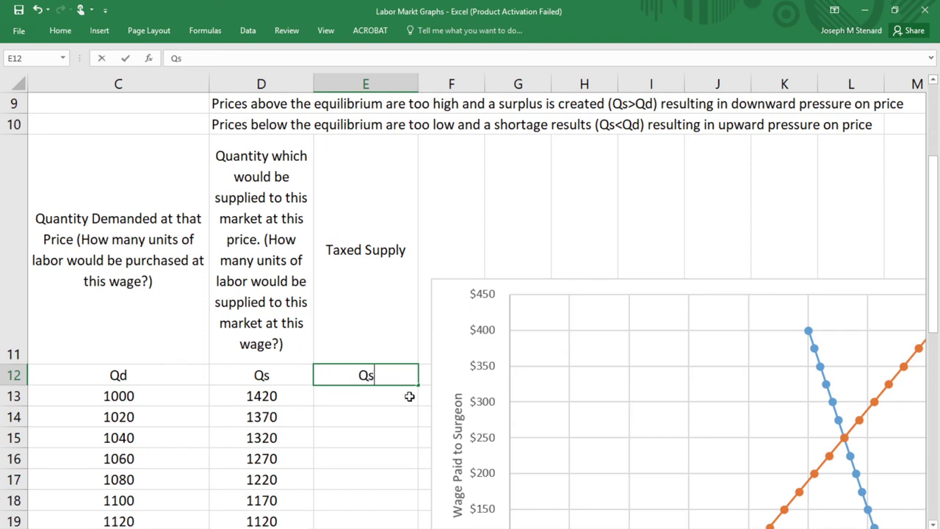
pyautogui.write('2')
pyautogui.click(397, 451)
pyautogui.click(352, 391)
pyautogui.click(258, 375)
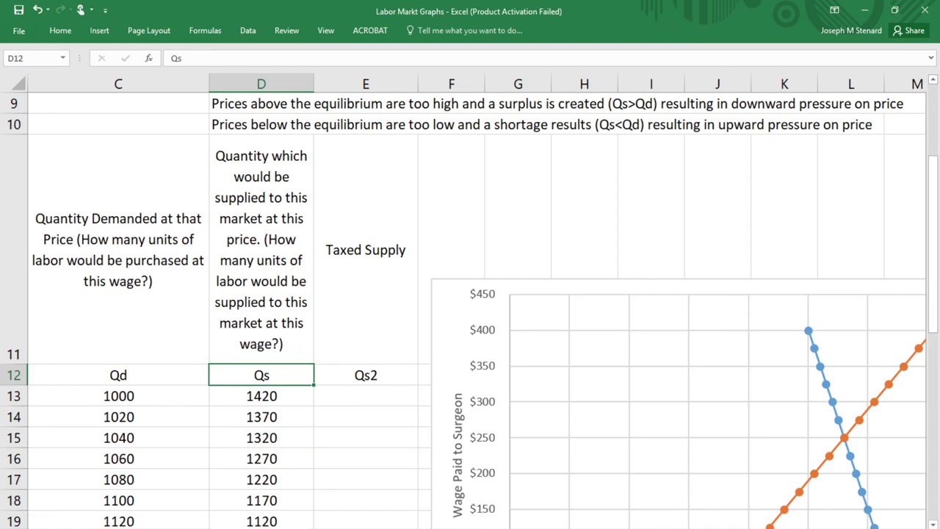
pyautogui.write('Qs1')
pyautogui.click(426, 460)
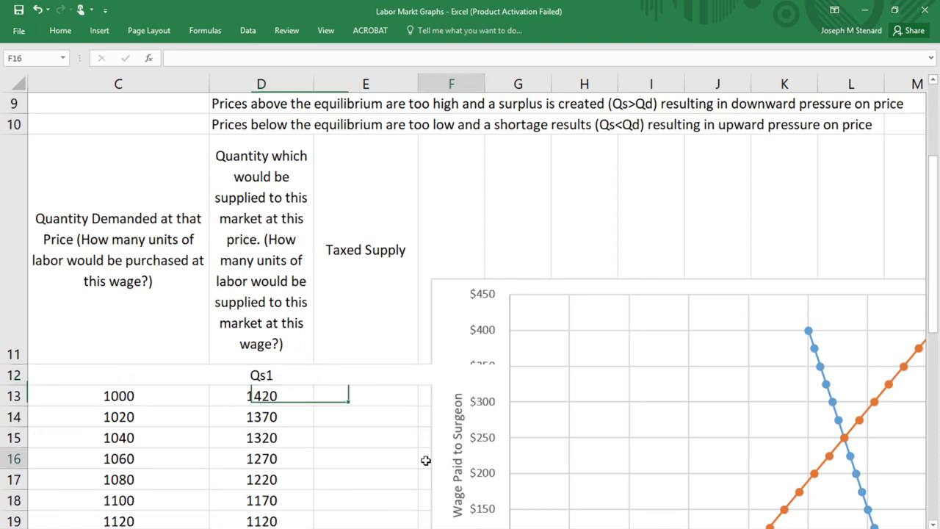
# Check the formula in D13 behind the original quantity supplied at the $400 wage.
pyautogui.click(355, 397)
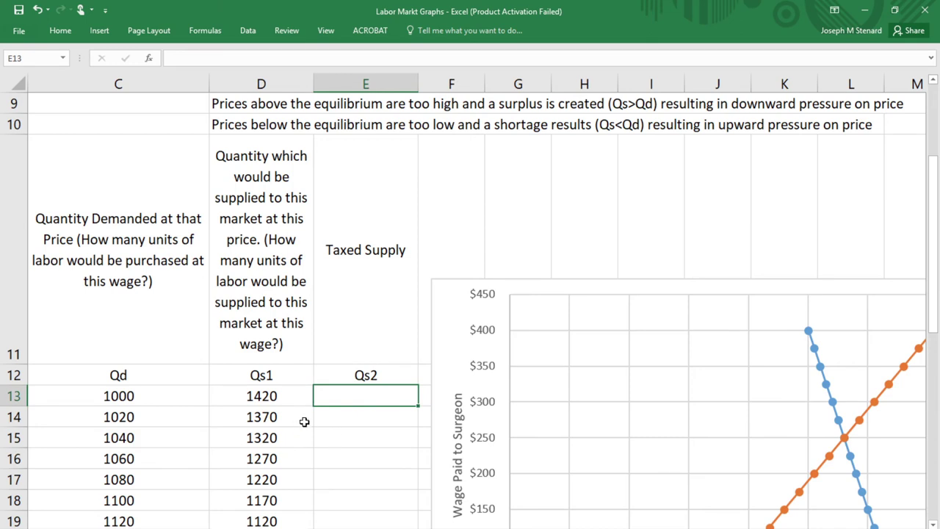
pyautogui.hscroll(-2, 482, 495)
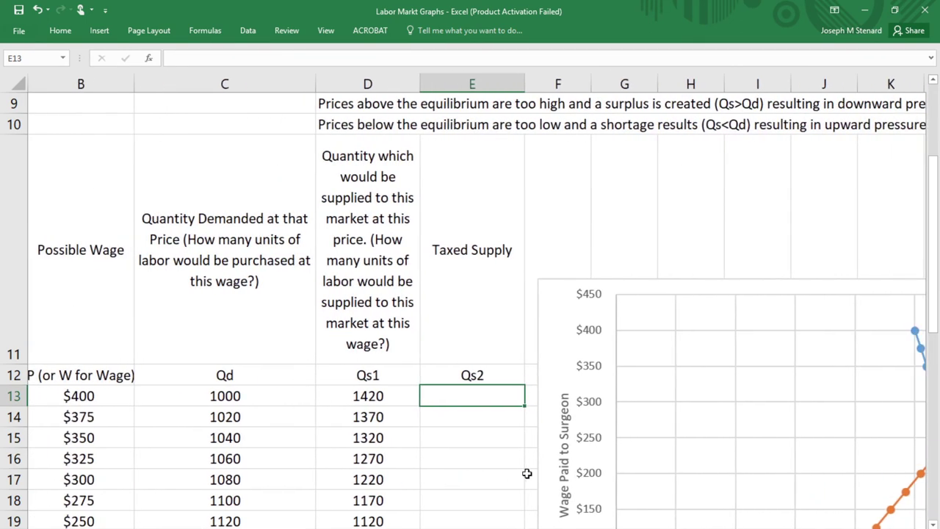
pyautogui.click(446, 436)
pyautogui.click(367, 393)
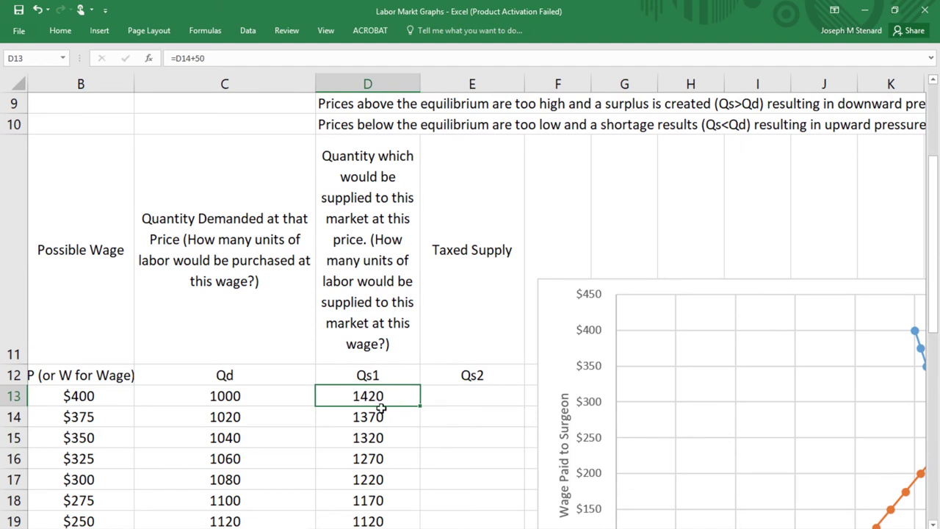
# Enter the formula =D13-300 in E13 to calculate the taxed quantity supplied at the $400 wage.
pyautogui.click(58, 397)
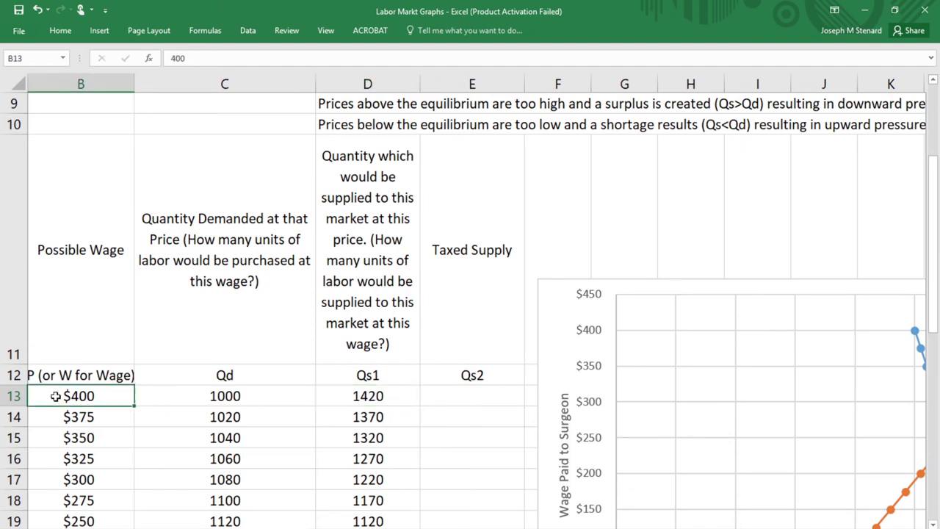
pyautogui.click(448, 398)
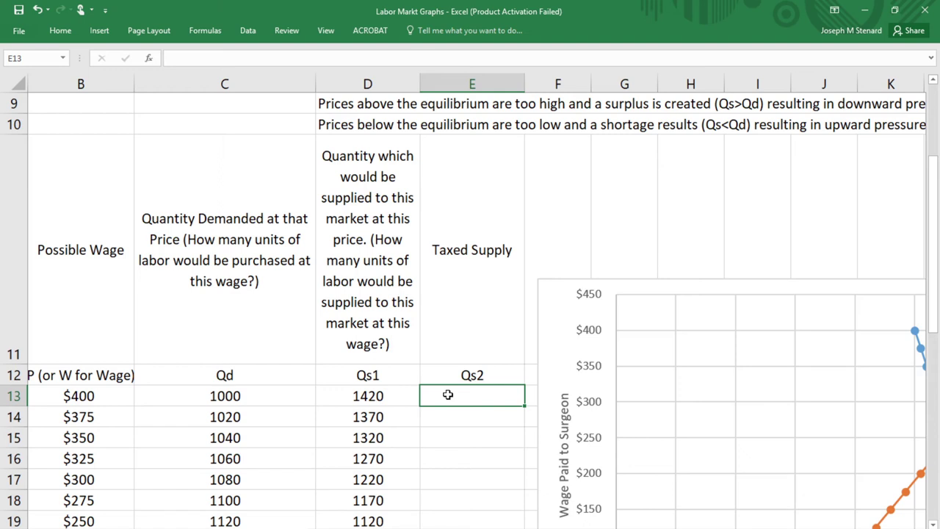
pyautogui.write('=')
pyautogui.click(379, 399)
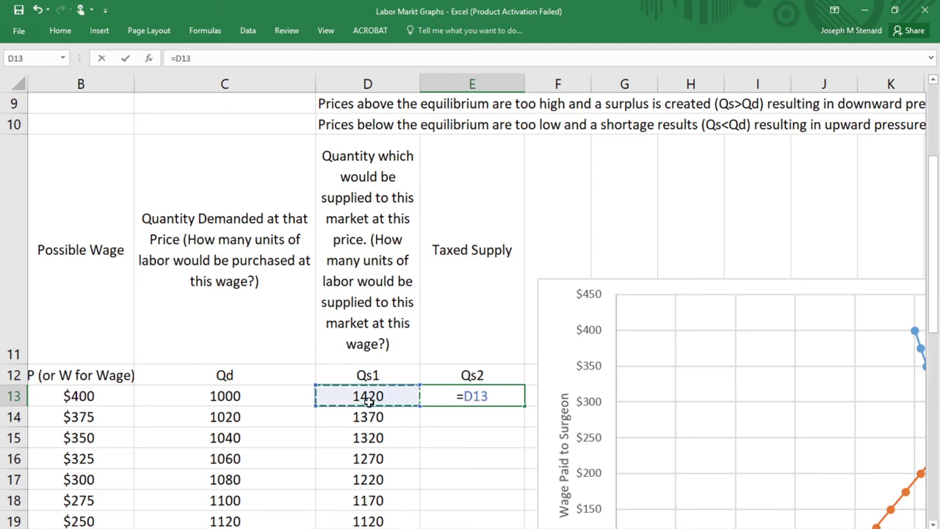
pyautogui.write('-')
pyautogui.write('300')
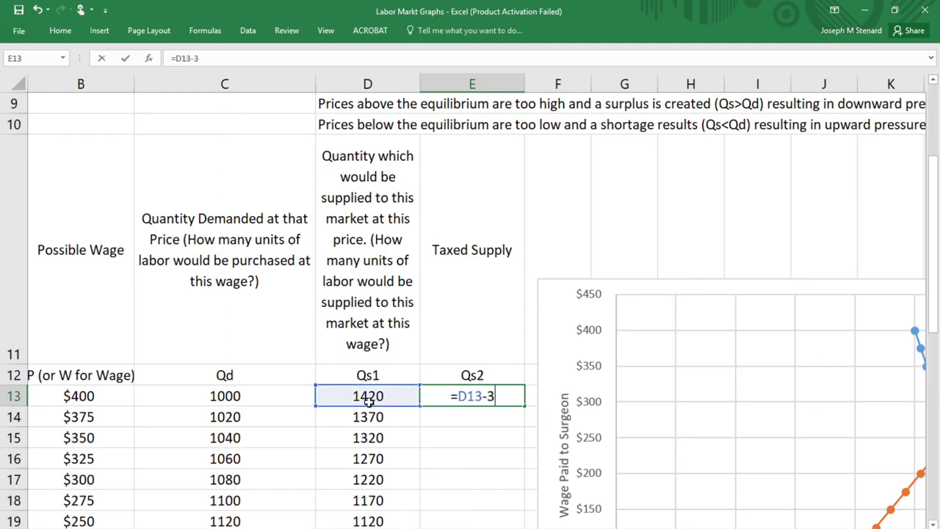
pyautogui.press('Return')
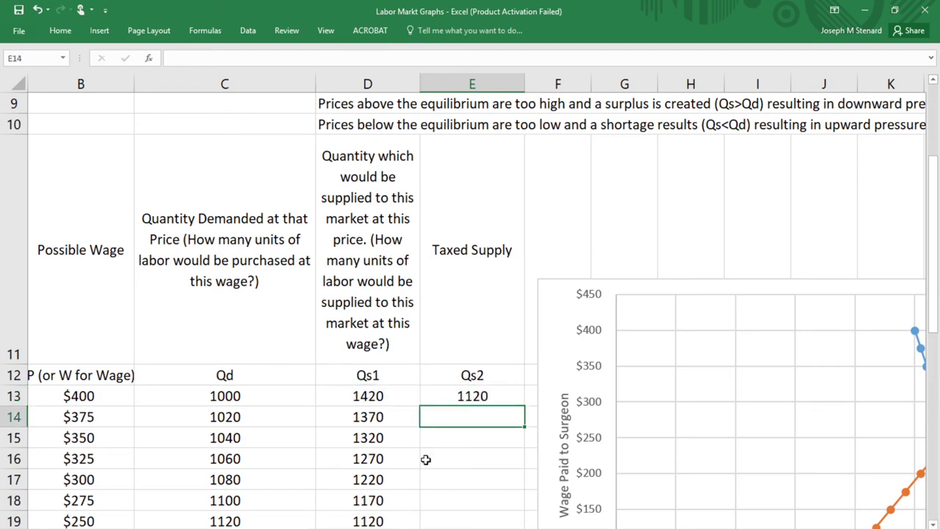
# Fill the taxed supply formula from E13 down to E24 and check the copied formula in E21.
pyautogui.click(483, 396)
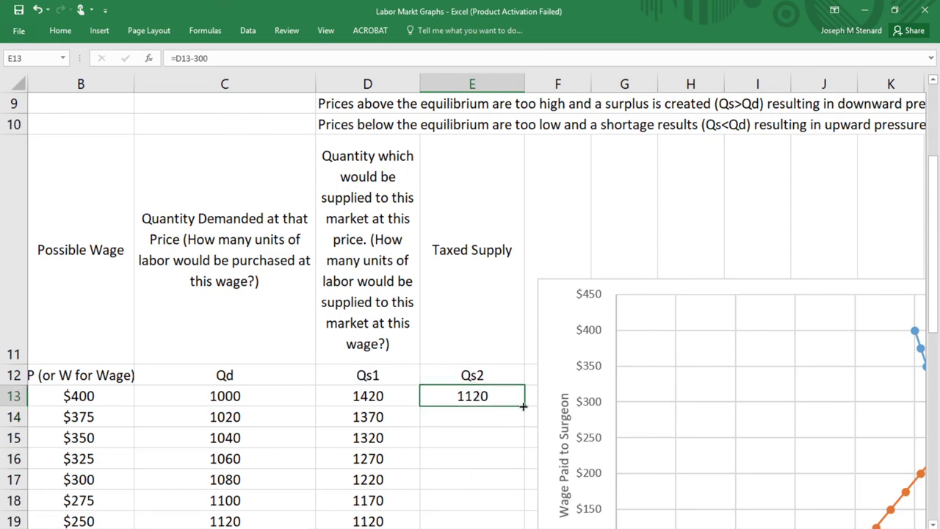
pyautogui.moveTo(523, 406); pyautogui.dragTo(495, 357)
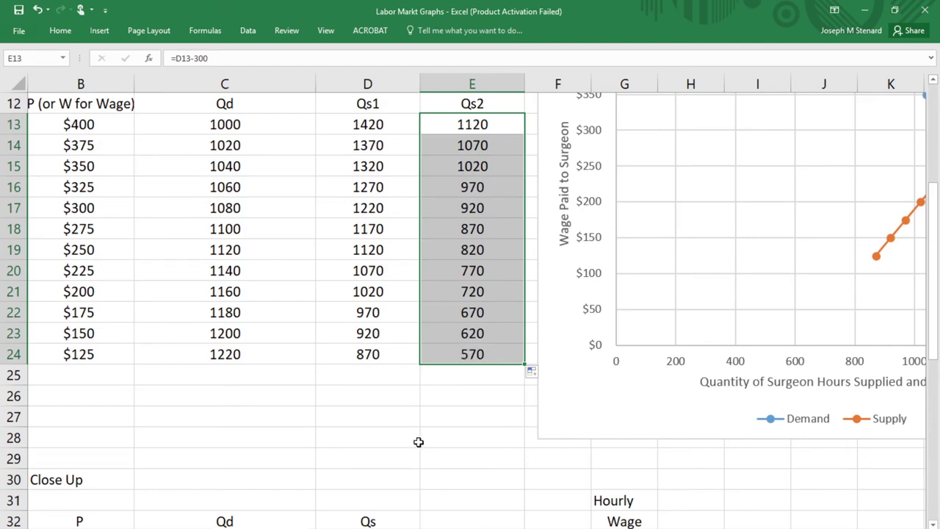
pyautogui.scroll(1, 471, 401)
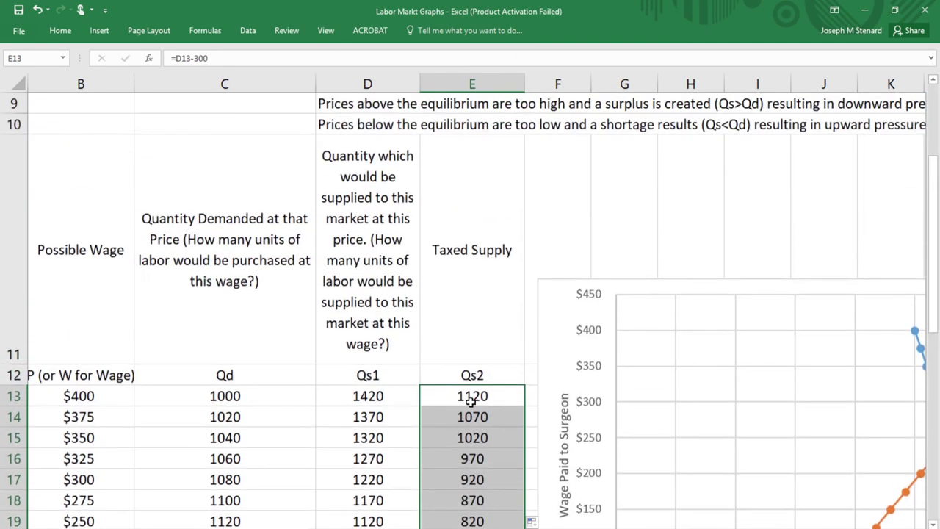
pyautogui.scroll(-1, 485, 406)
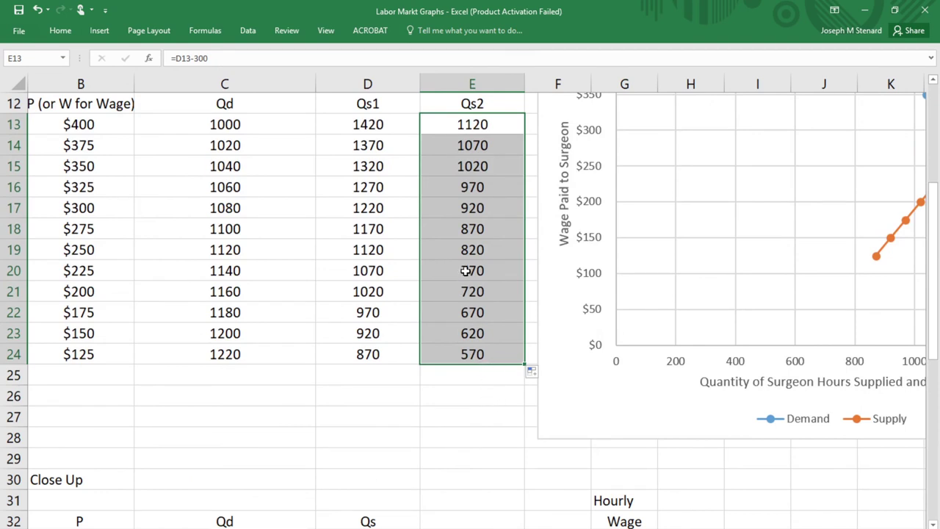
pyautogui.click(430, 288)
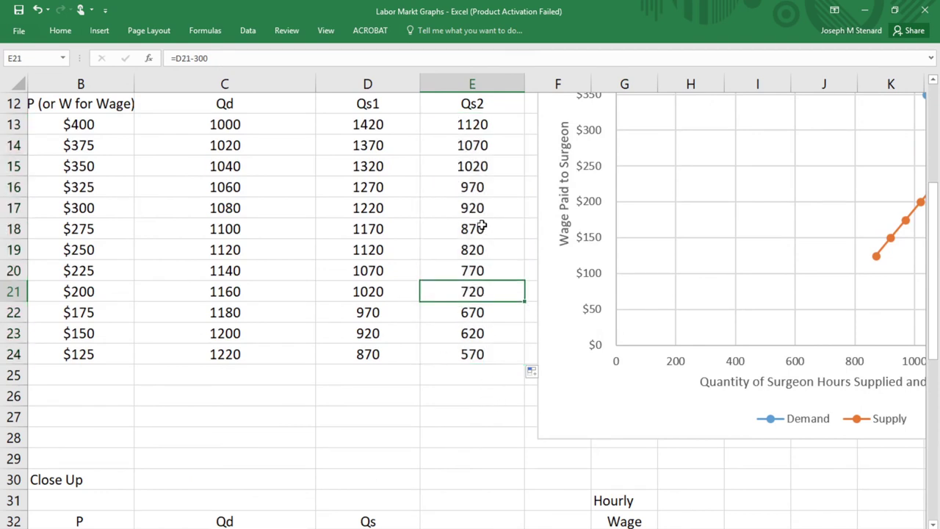
# Add a new data series named "Supply 2" to the surgeon wage chart.
pyautogui.scroll(1, 495, 216)
pyautogui.scroll(-1, 486, 277)
pyautogui.scroll(1, 465, 212)
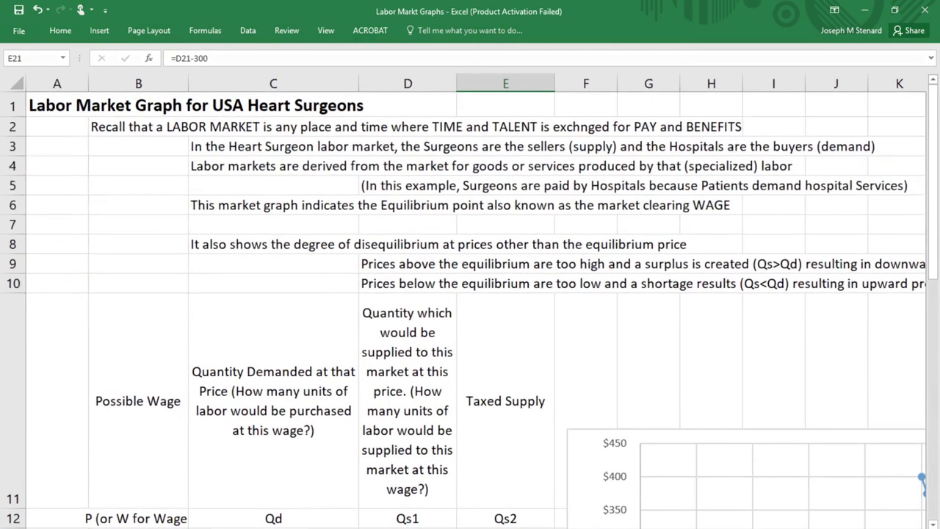
pyautogui.scroll(-2, 639, 371)
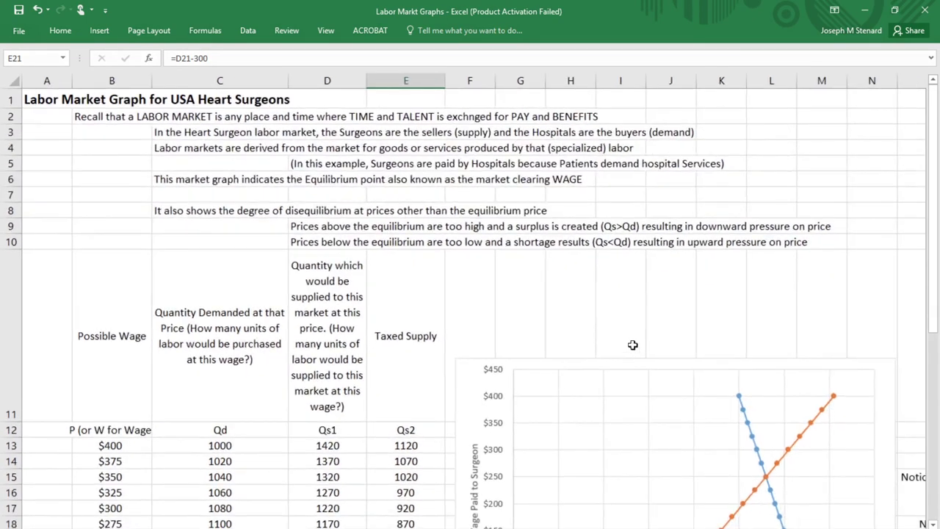
pyautogui.scroll(-3, 640, 371)
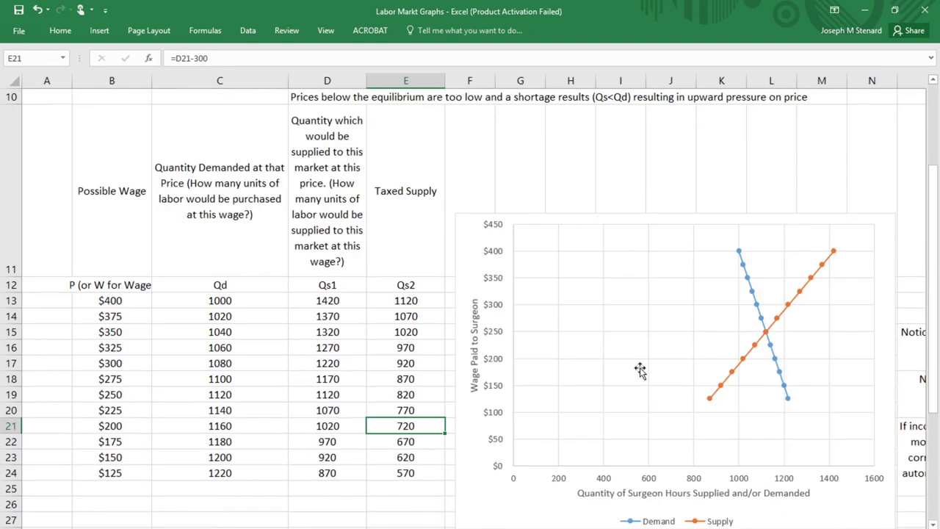
pyautogui.click(536, 265)
pyautogui.rightClick(567, 301)
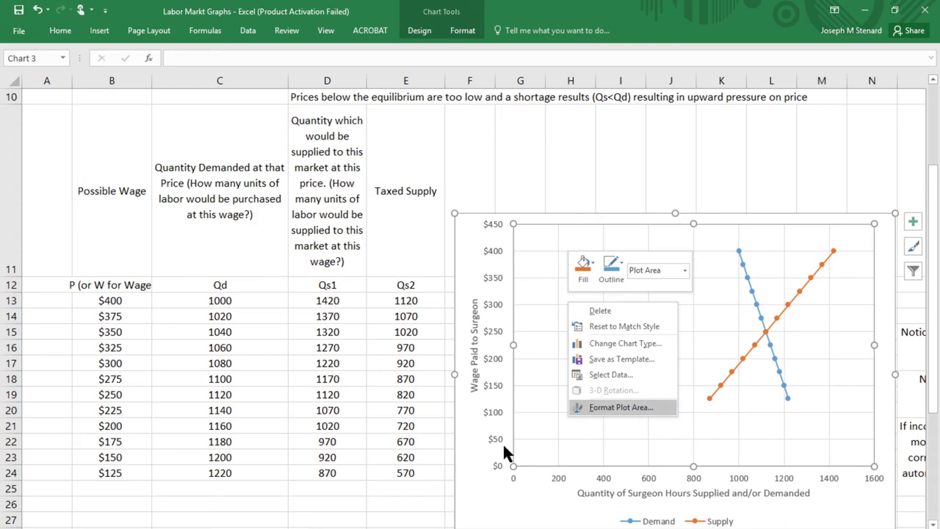
pyautogui.click(598, 374)
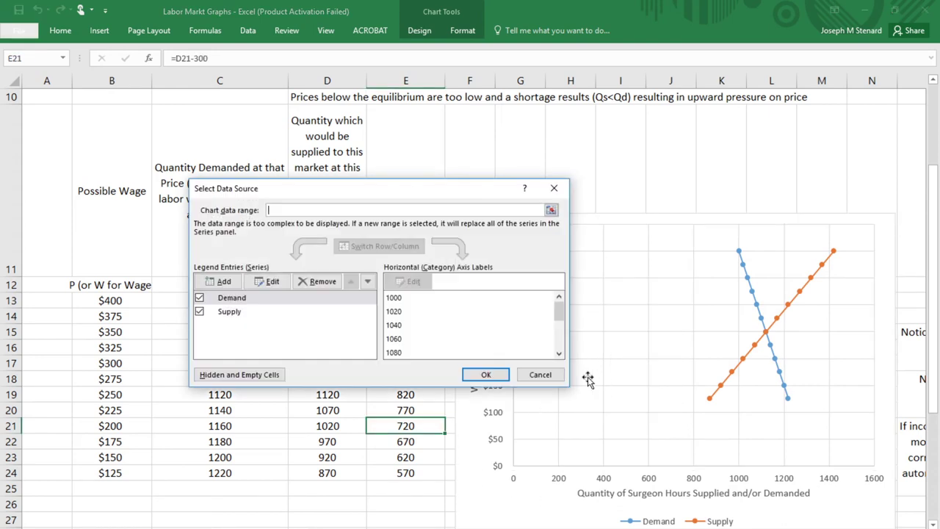
pyautogui.click(225, 279)
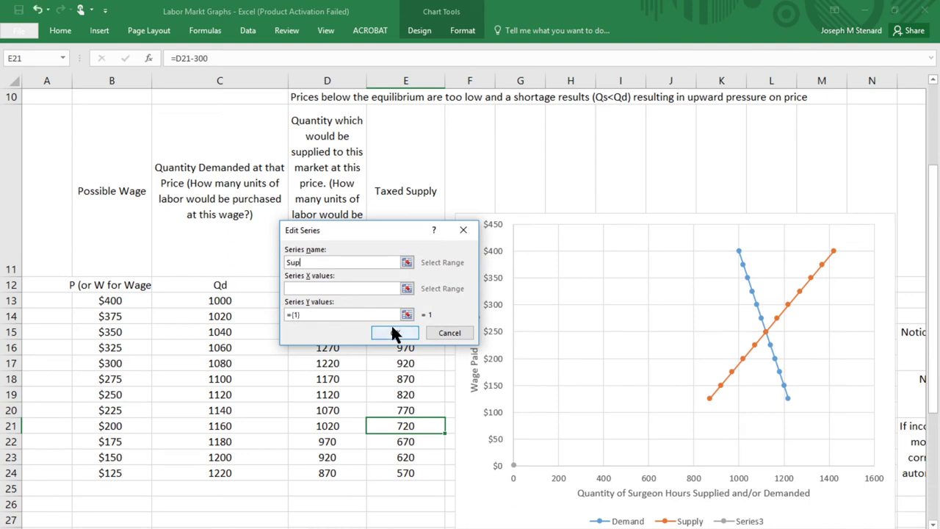
pyautogui.write('Supply 2')
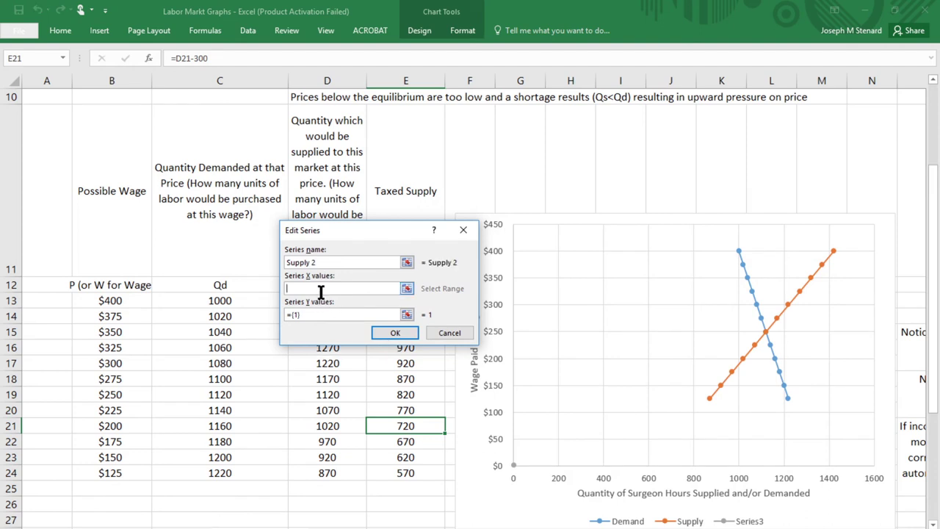
# Assign E13:E24 as the Supply 2 X values and B13:B24 as its Y values, and apply the chart data changes.
pyautogui.click(407, 290)
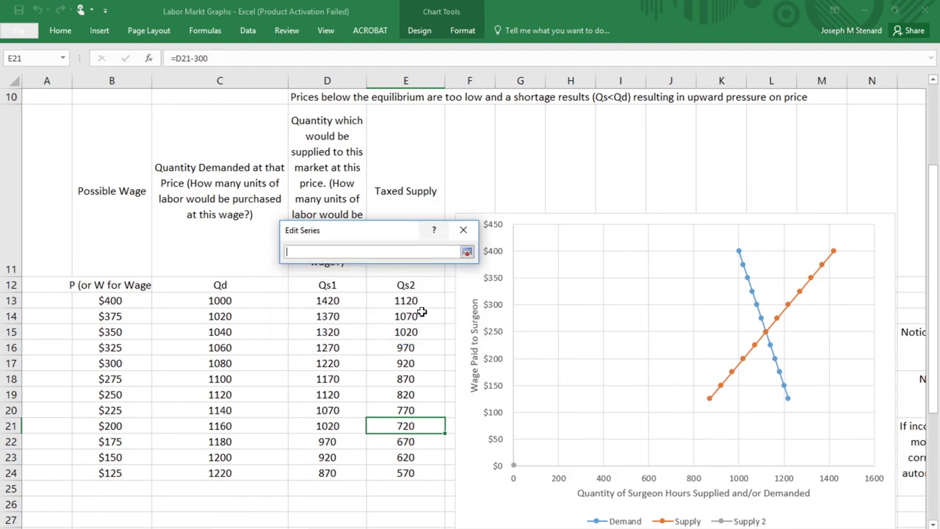
pyautogui.moveTo(404, 300); pyautogui.dragTo(410, 474)
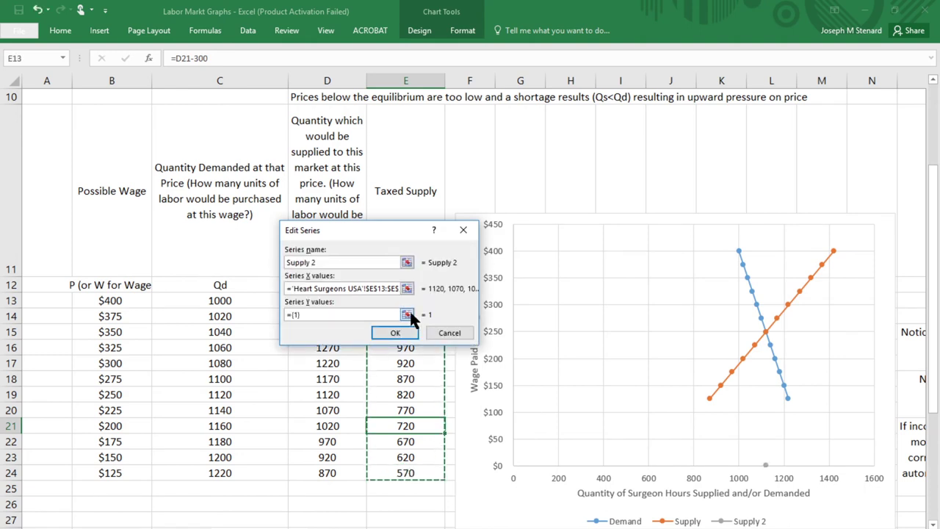
pyautogui.click(408, 313)
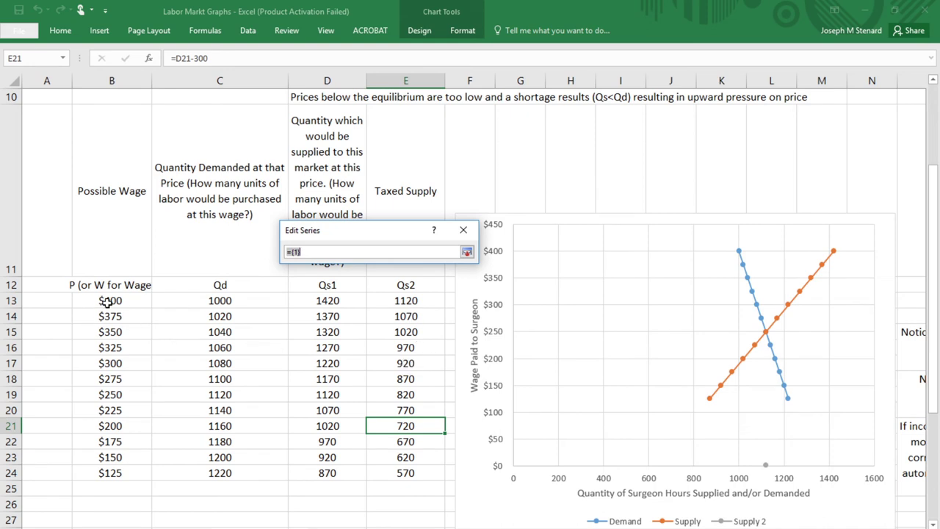
pyautogui.moveTo(109, 300); pyautogui.dragTo(118, 474)
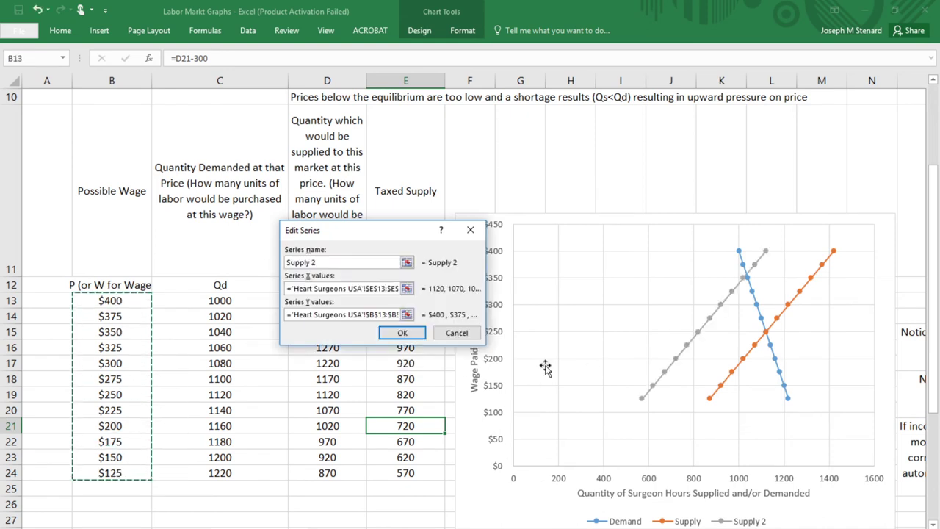
pyautogui.click(401, 336)
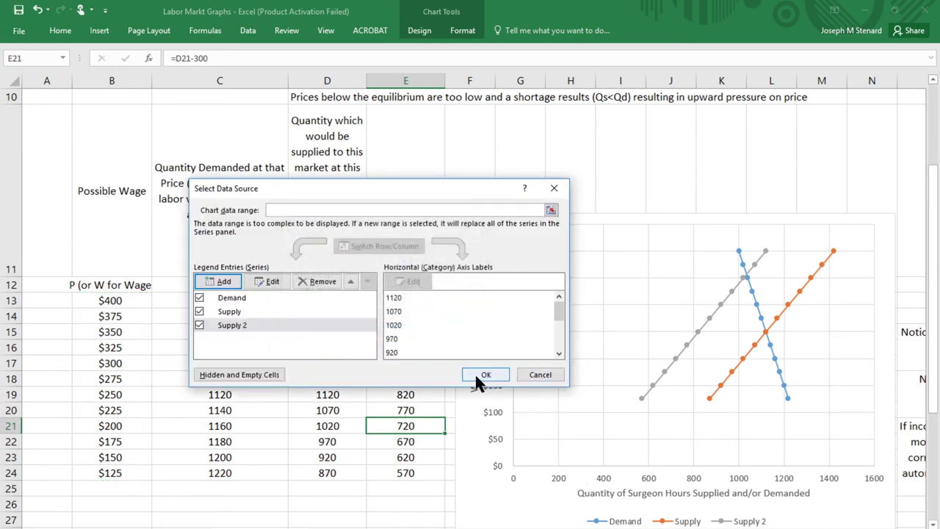
pyautogui.click(483, 376)
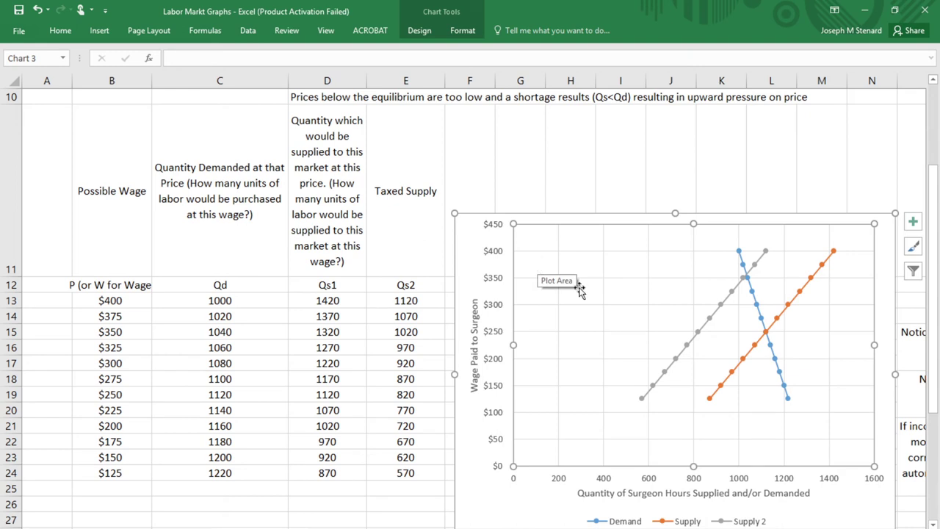
# Compare quantity demanded with taxed quantity supplied at the $375 and $350 wages, and relate them to where Demand and Supply 2 cross.
pyautogui.click(491, 502)
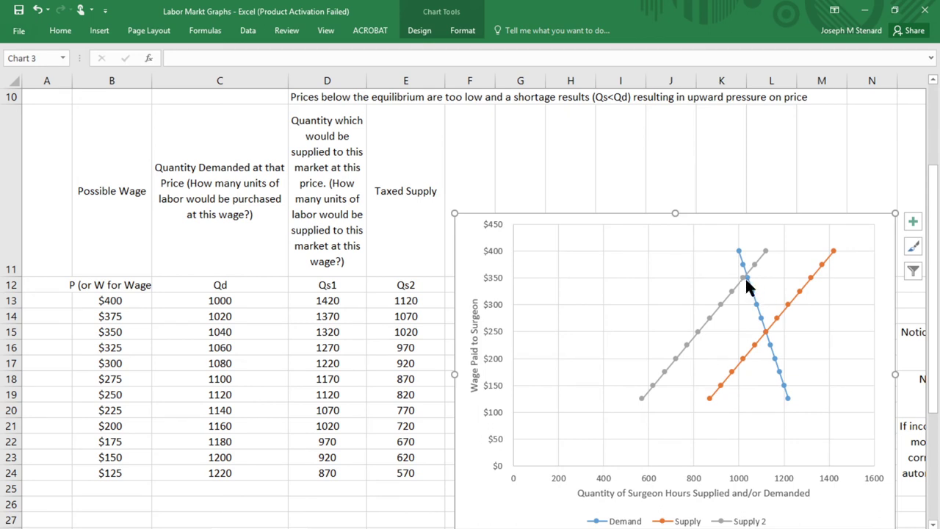
pyautogui.moveTo(746, 279)
pyautogui.moveTo(115, 316); pyautogui.dragTo(117, 332)
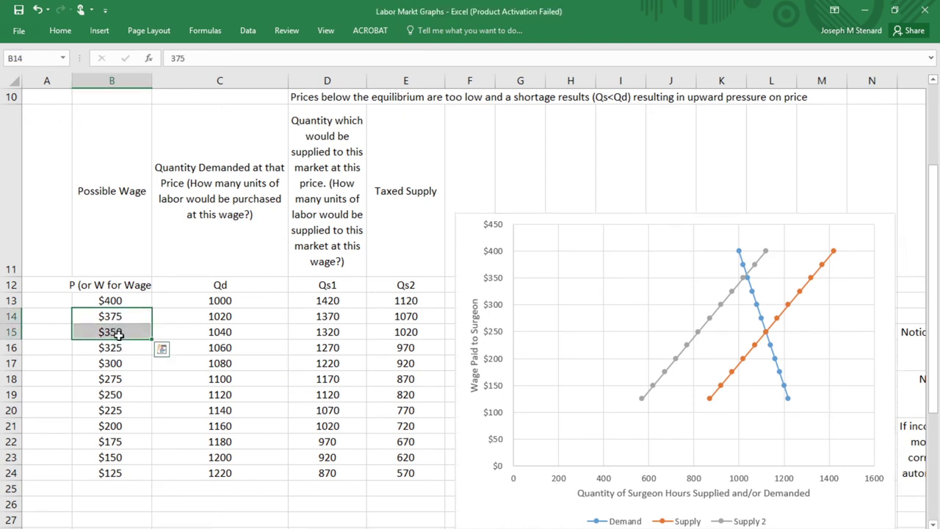
pyautogui.click(217, 314)
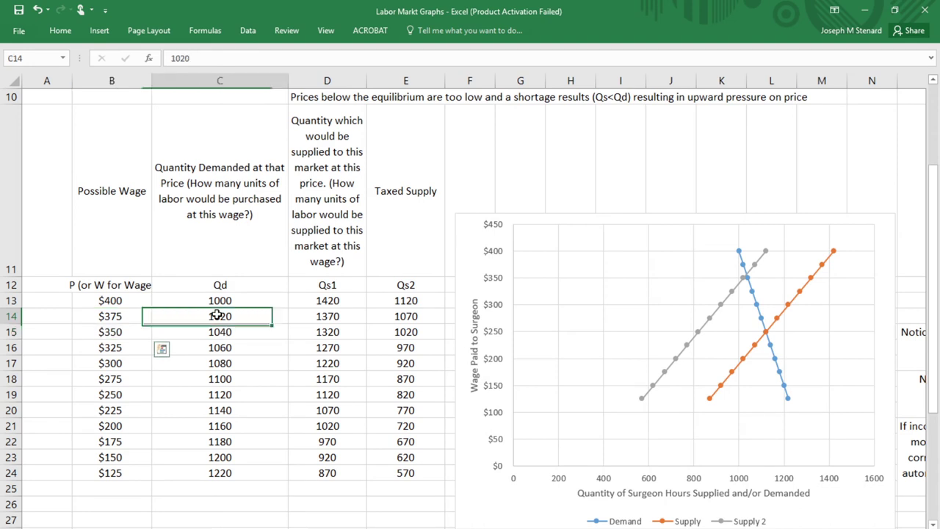
pyautogui.click(393, 315)
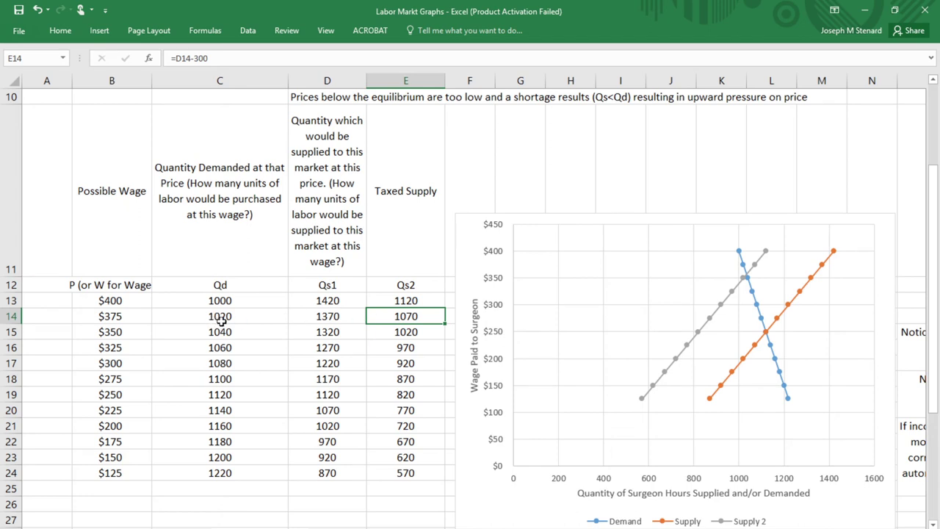
pyautogui.click(98, 331)
pyautogui.click(224, 335)
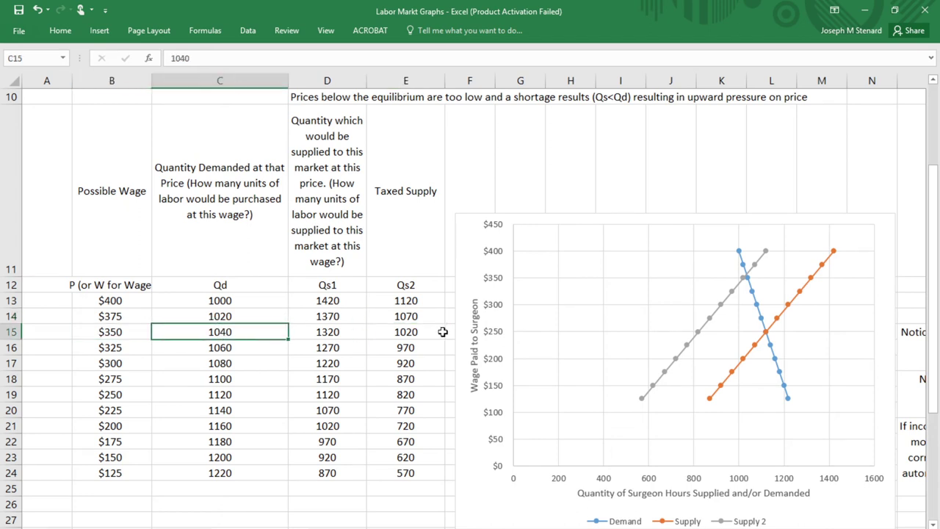
pyautogui.click(394, 329)
pyautogui.click(212, 336)
pyautogui.click(228, 318)
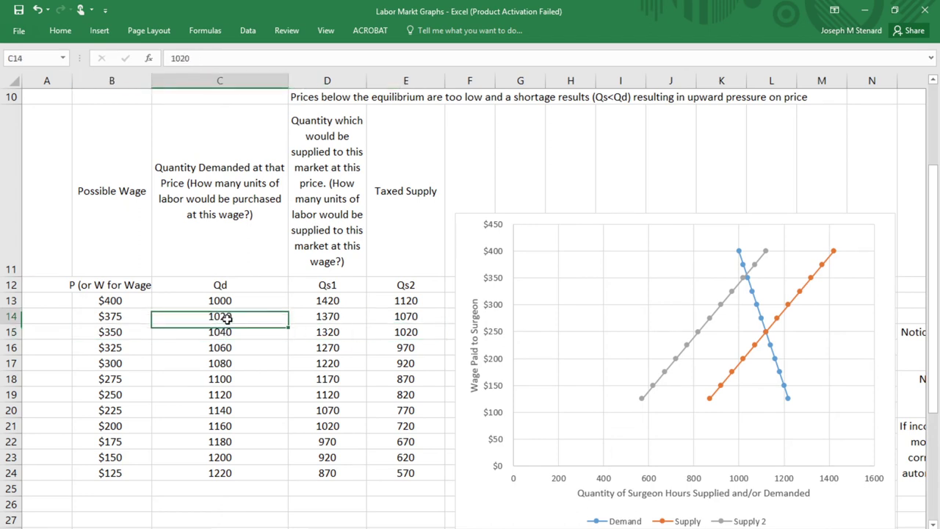
pyautogui.click(406, 320)
pyautogui.click(405, 335)
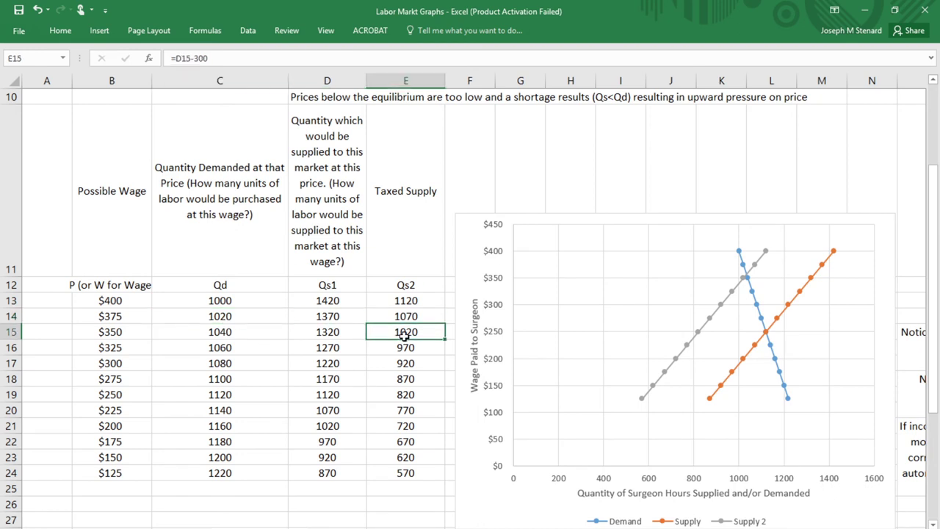
pyautogui.click(211, 332)
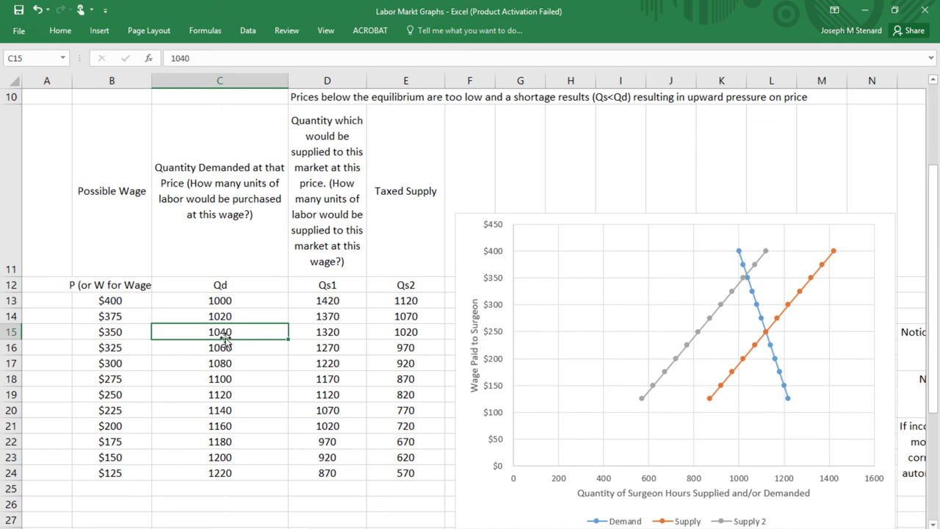
pyautogui.click(408, 331)
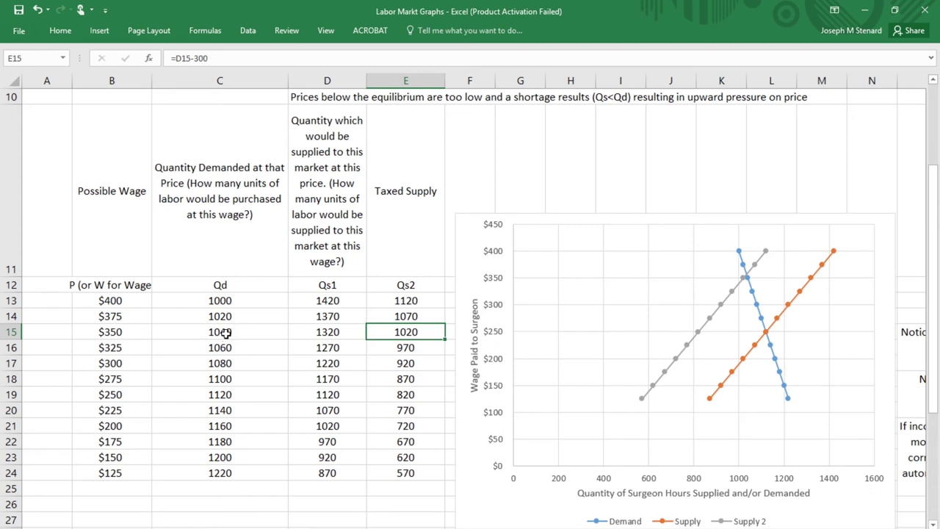
pyautogui.click(111, 332)
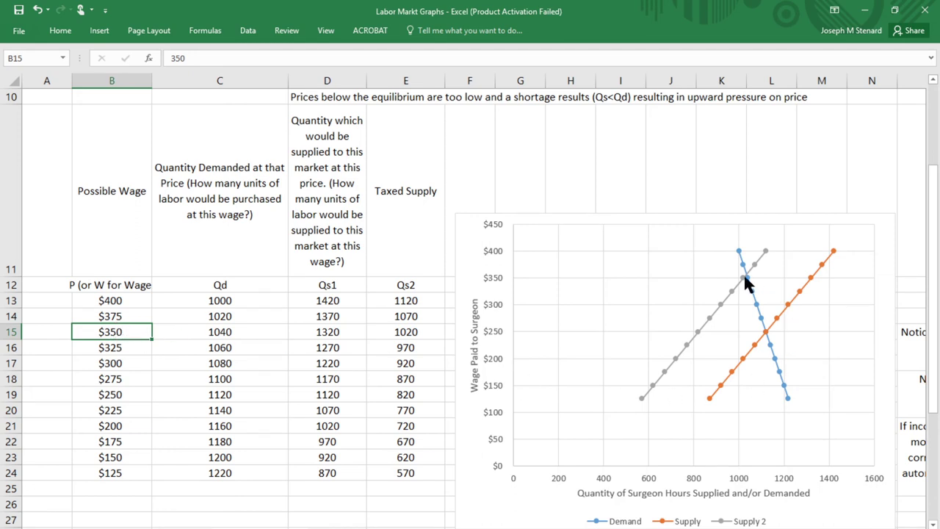
pyautogui.moveTo(745, 273)
# Examine the Close Up table, its Supply and Demand chart, and the adjacent notes on the $275/hr and $225/hr wages.
pyautogui.scroll(-2, 439, 294)
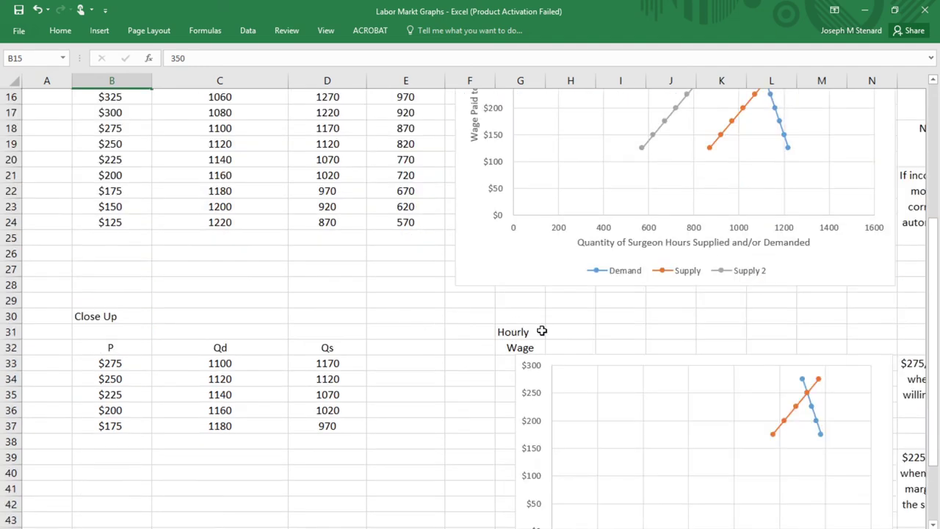
pyautogui.scroll(-1, 542, 332)
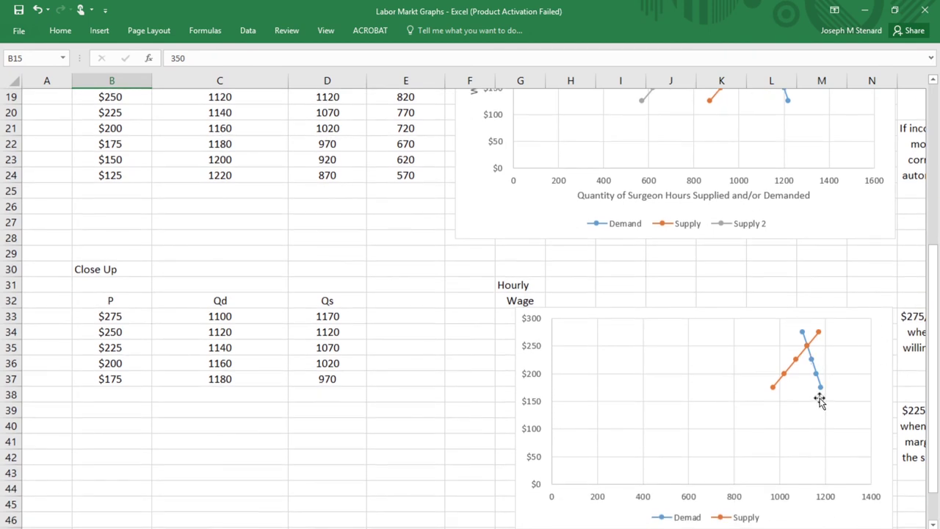
pyautogui.hscroll(3, 470, 293)
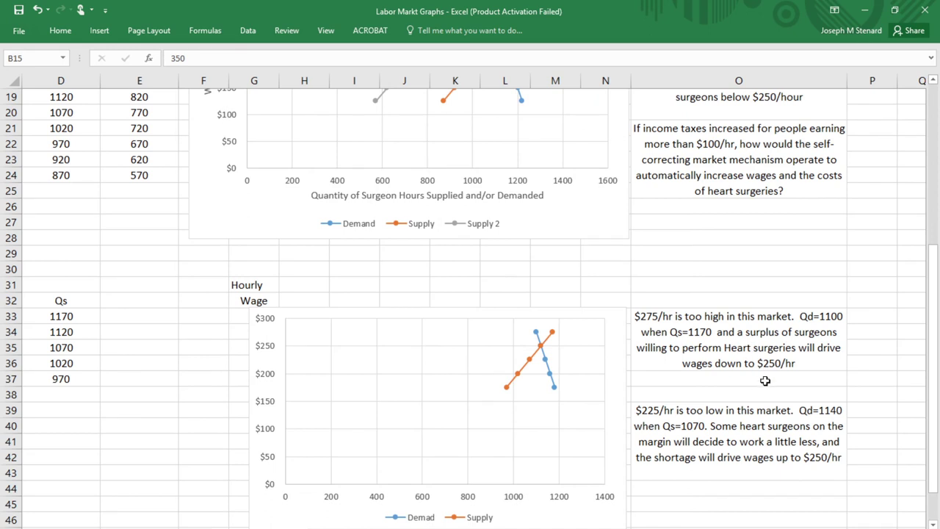
pyautogui.click(546, 355)
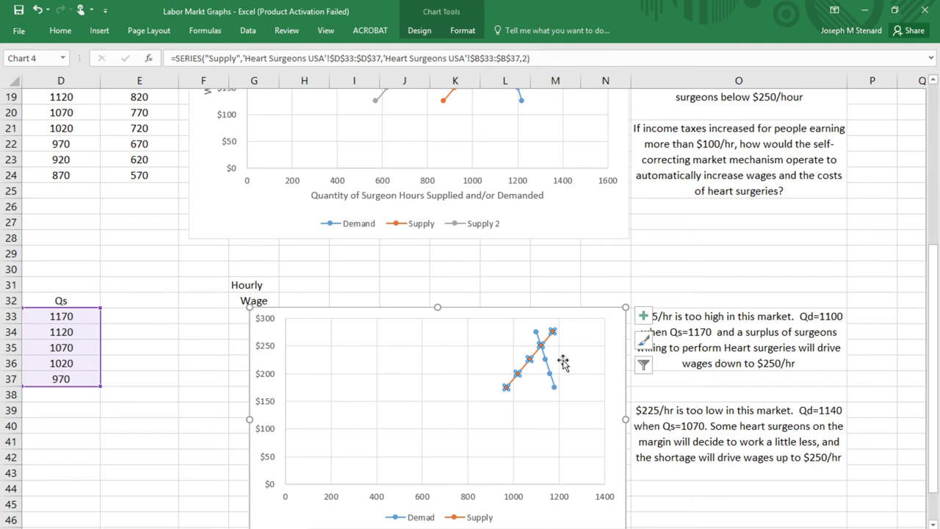
pyautogui.click(719, 482)
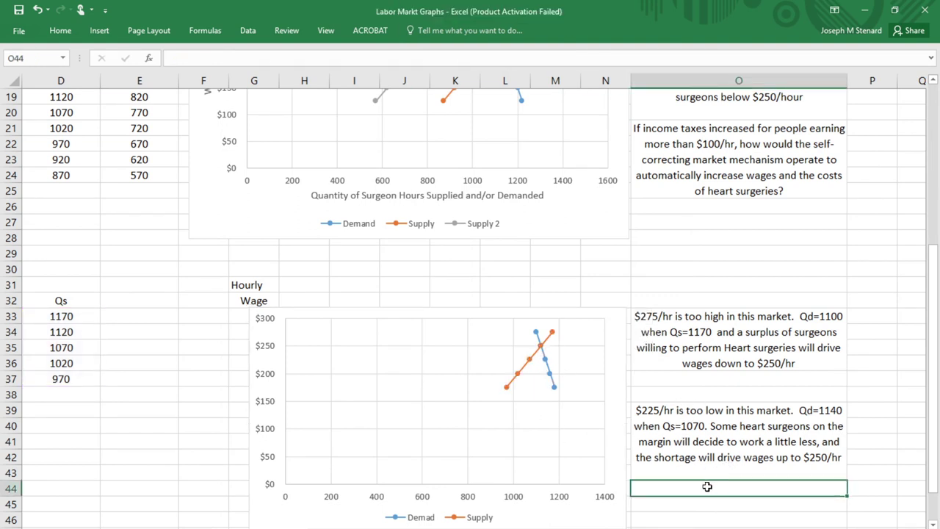
pyautogui.scroll(-3, 744, 392)
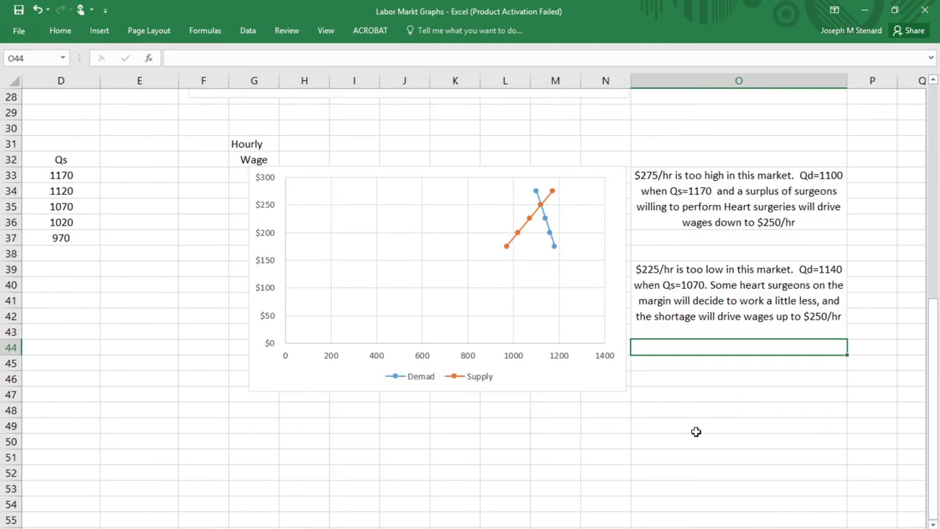
# Switch to the Alaska Surgeon sheet and read the notes in C3 and C4 about the heart surgeon market and Fairbanks.
pyautogui.scroll(9, 731, 408)
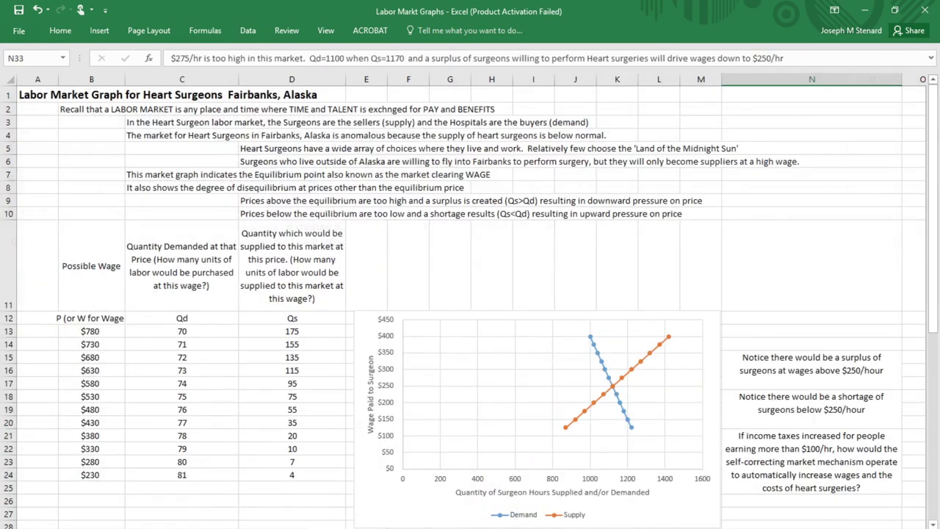
pyautogui.click(357, 526)
pyautogui.keyDown('ctrl'); pyautogui.scroll(2, 608, 435); pyautogui.keyUp('ctrl')
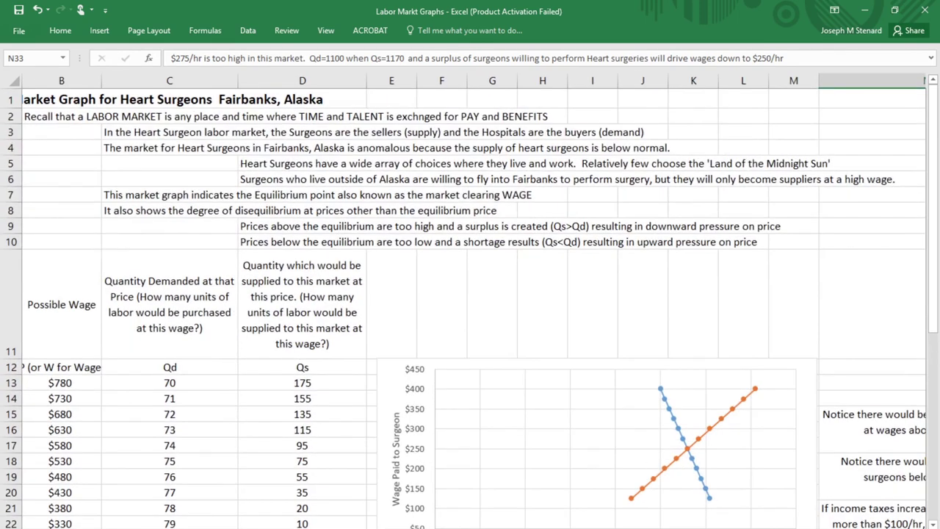
pyautogui.hscroll(-1, 661, 419)
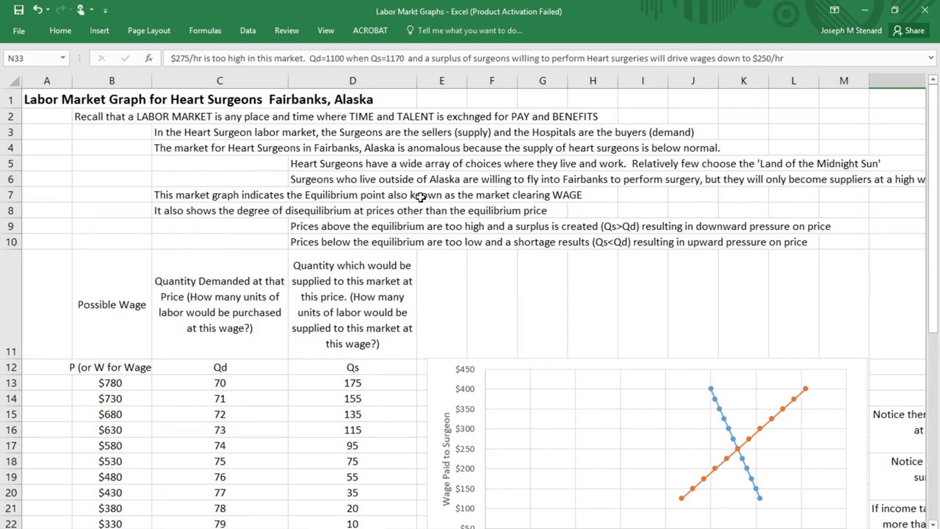
pyautogui.click(166, 129)
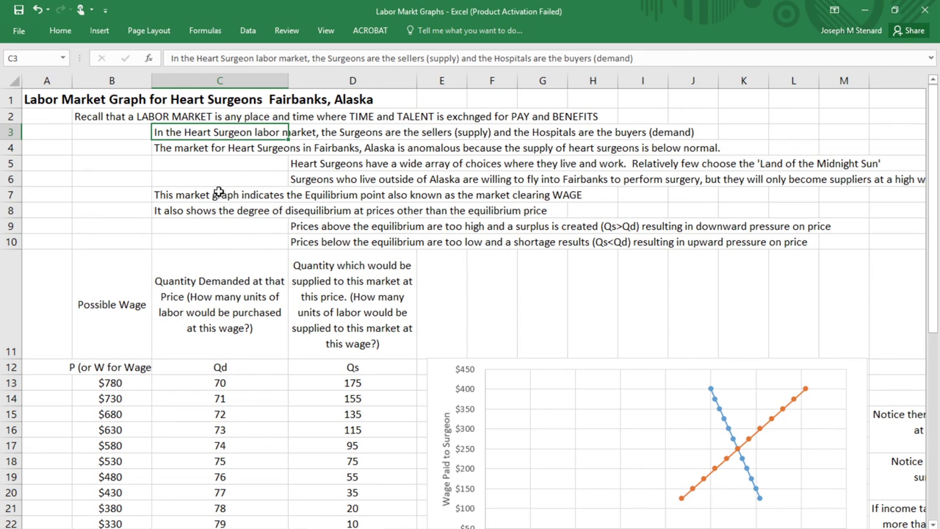
pyautogui.click(160, 149)
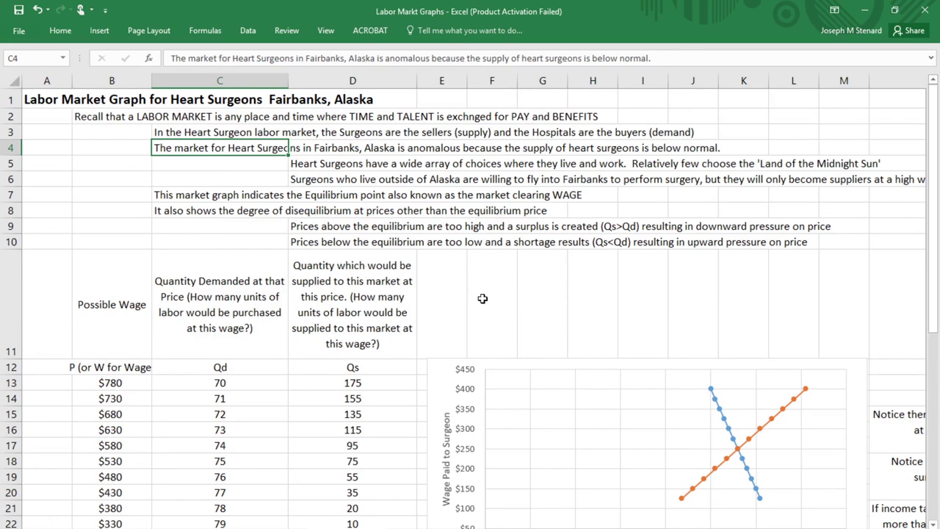
# Compare the quantities demanded at the $530, $780 and $230 wages, and review the whole Qd range C13:C24.
pyautogui.scroll(-2, 176, 347)
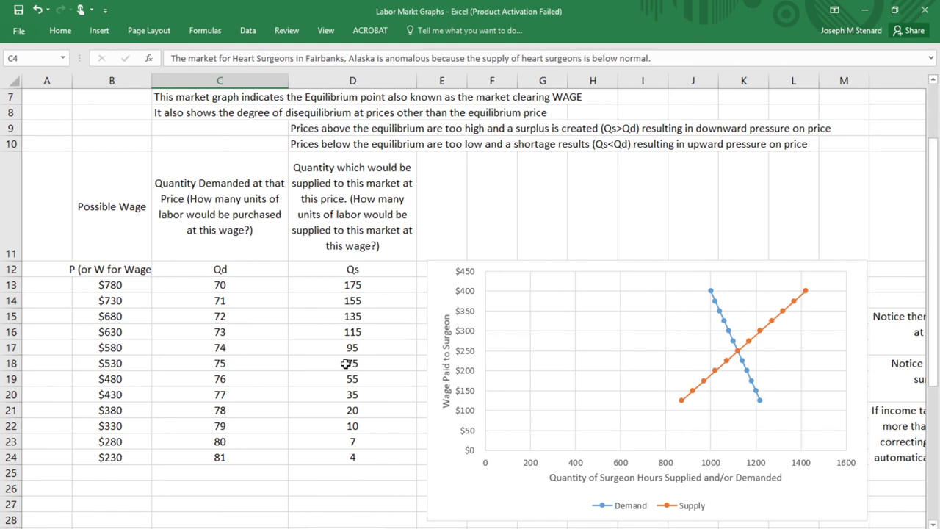
pyautogui.click(107, 363)
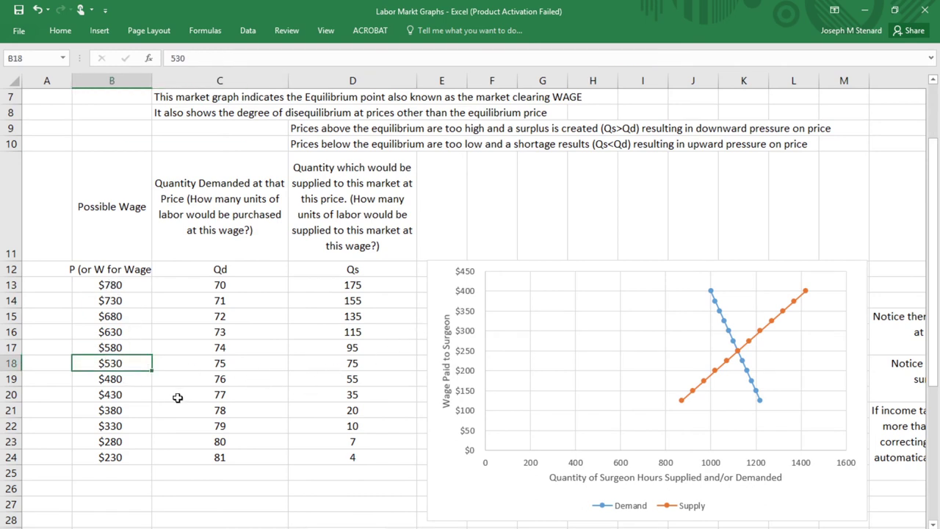
pyautogui.click(214, 363)
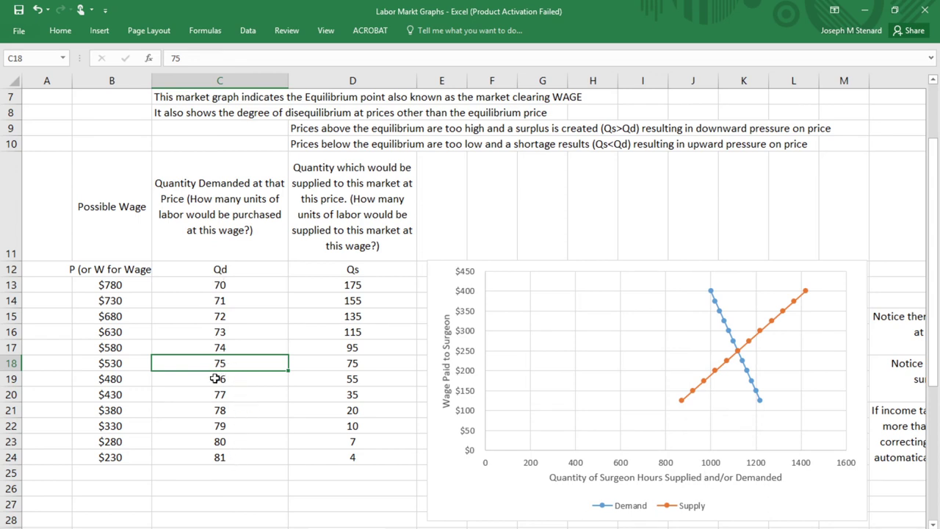
pyautogui.click(114, 285)
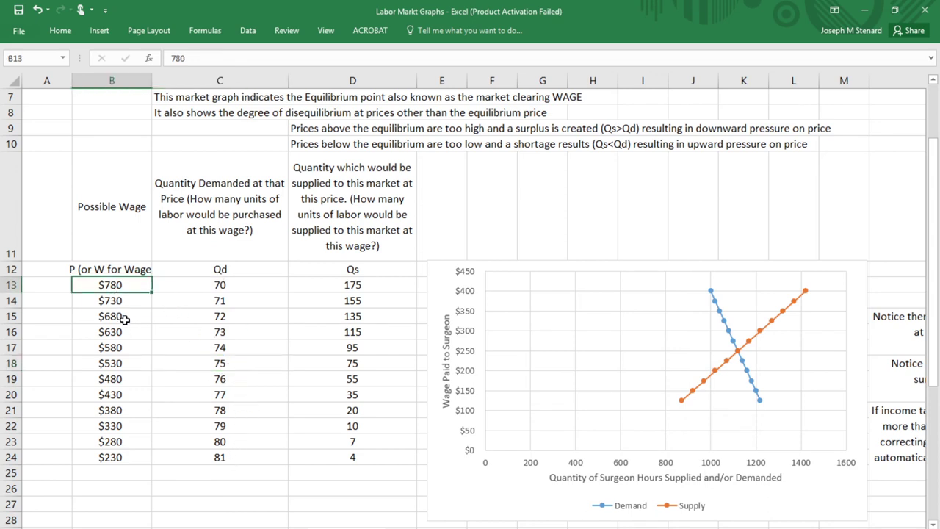
pyautogui.click(227, 285)
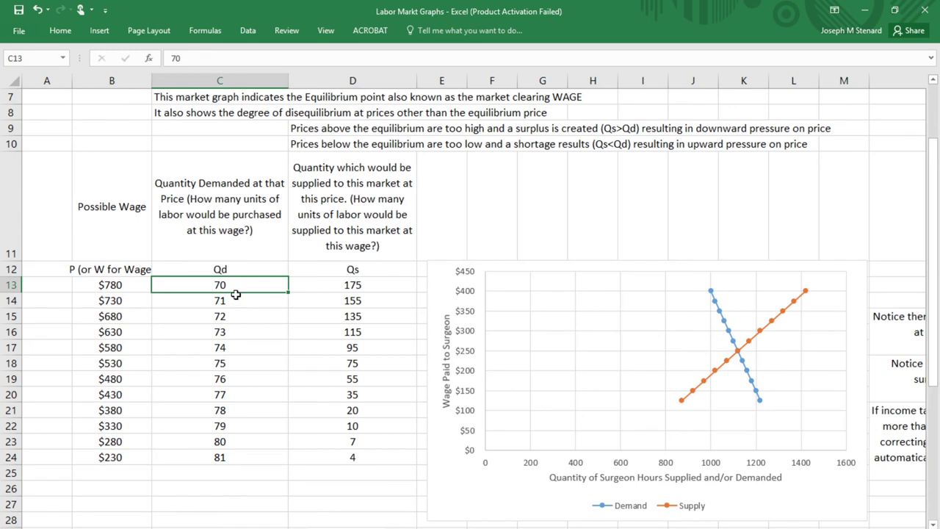
pyautogui.click(114, 457)
pyautogui.click(213, 459)
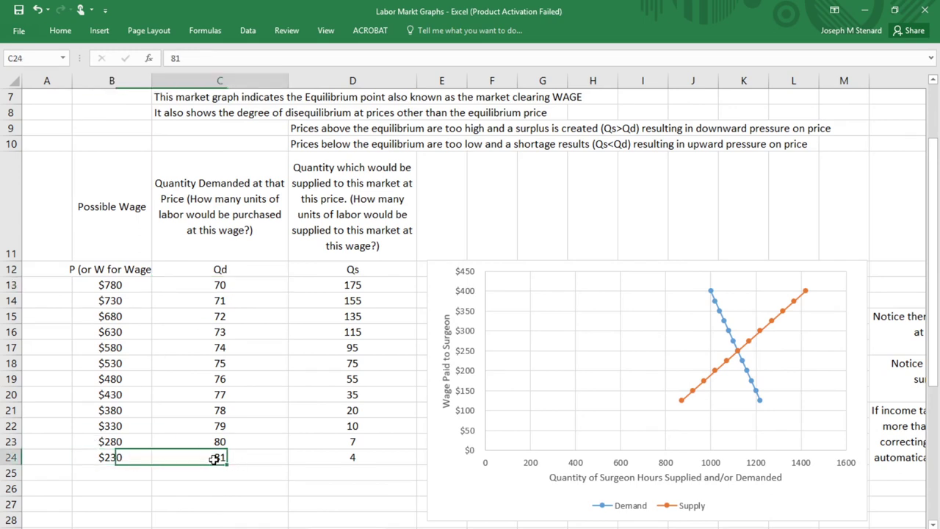
pyautogui.moveTo(231, 286); pyautogui.dragTo(245, 455)
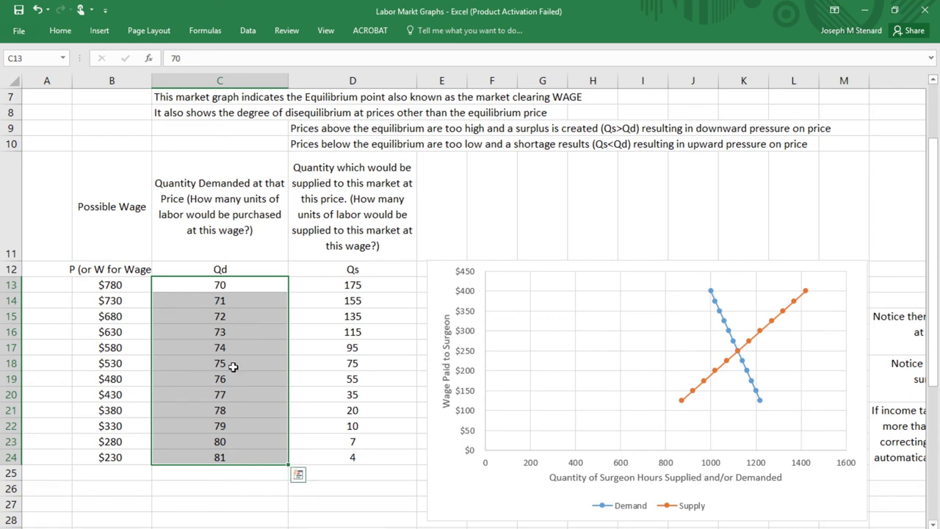
# Check the quantity supplied at the $230 wage and compare that wage with the $530, $280, $330 and $380 levels.
pyautogui.click(351, 463)
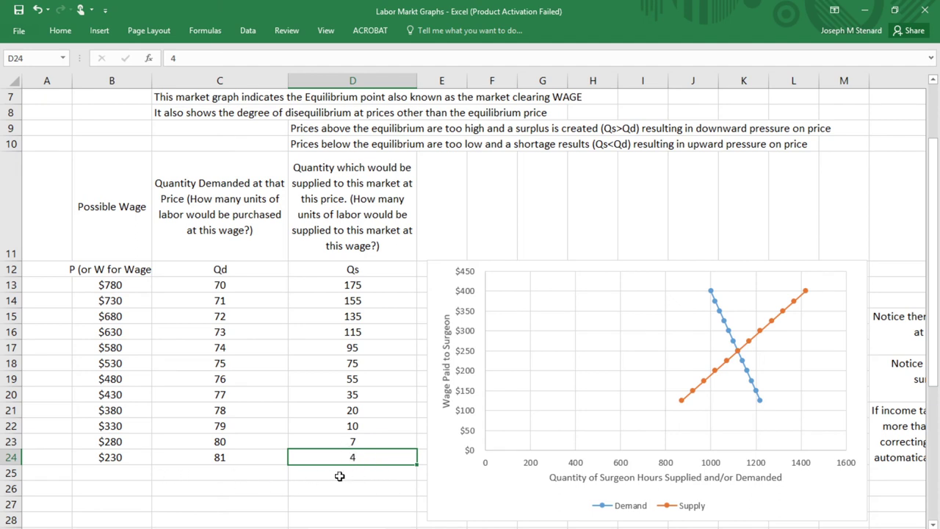
pyautogui.click(115, 459)
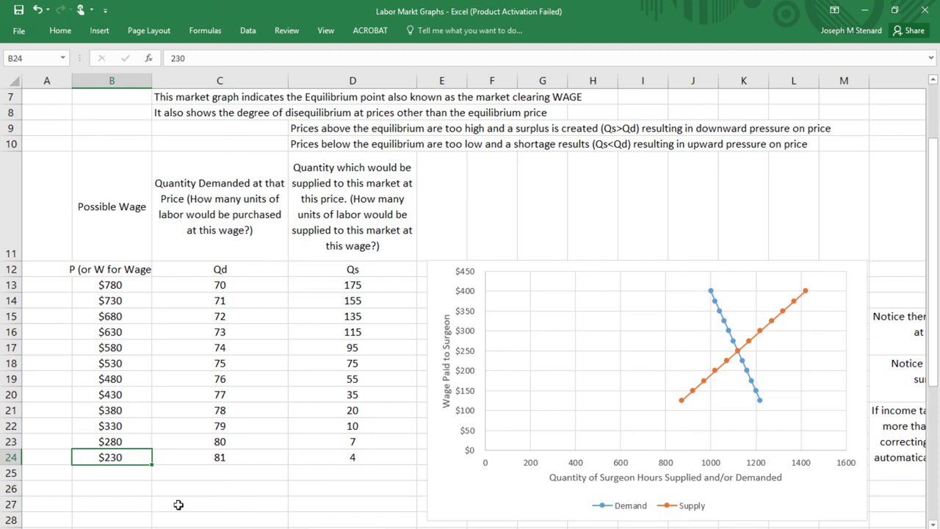
pyautogui.click(117, 363)
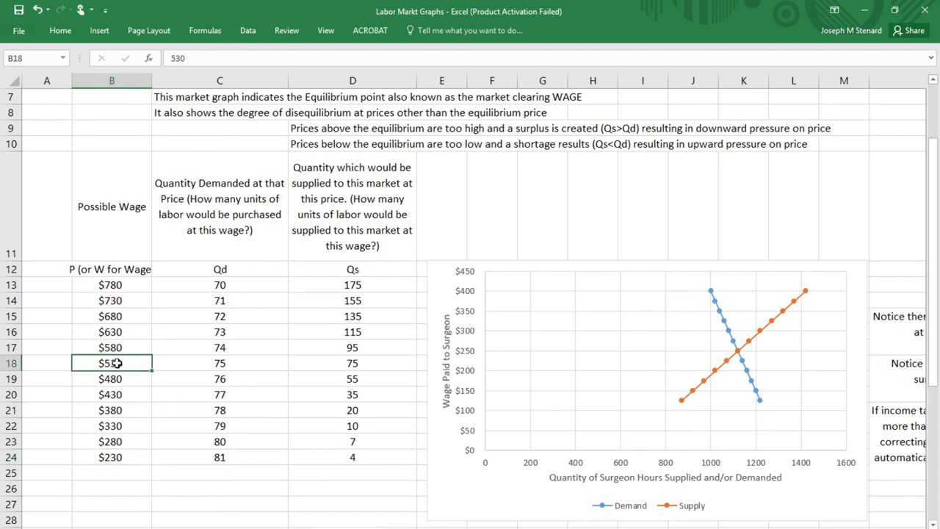
pyautogui.click(111, 445)
pyautogui.click(106, 424)
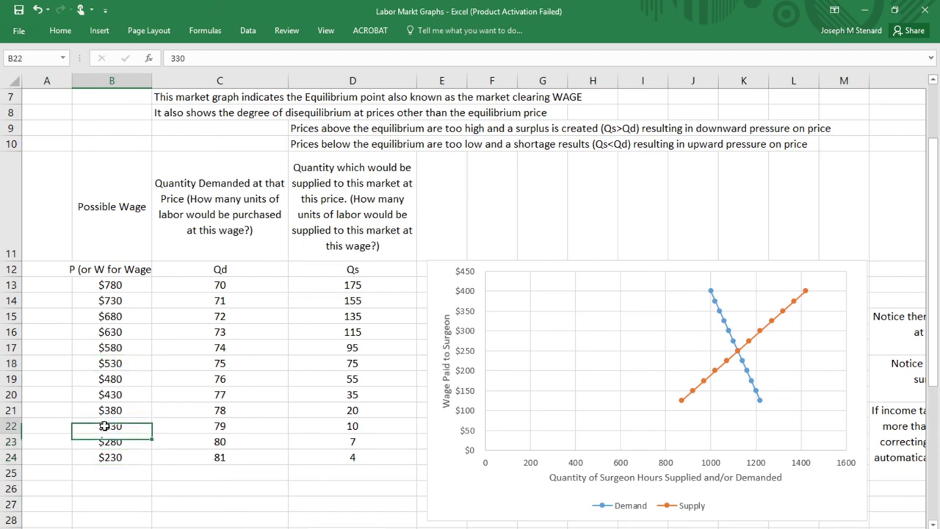
pyautogui.click(108, 410)
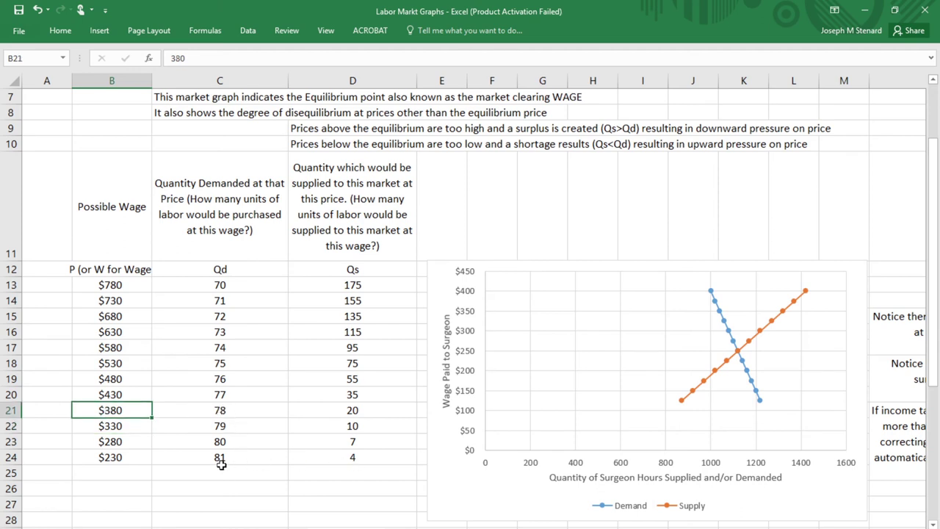
# Review how quantity demanded changes across the wage levels in the Qd column, from C24 up to C13 and back.
pyautogui.click(222, 460)
pyautogui.click(224, 426)
pyautogui.click(224, 380)
pyautogui.click(226, 317)
pyautogui.click(227, 285)
pyautogui.click(231, 395)
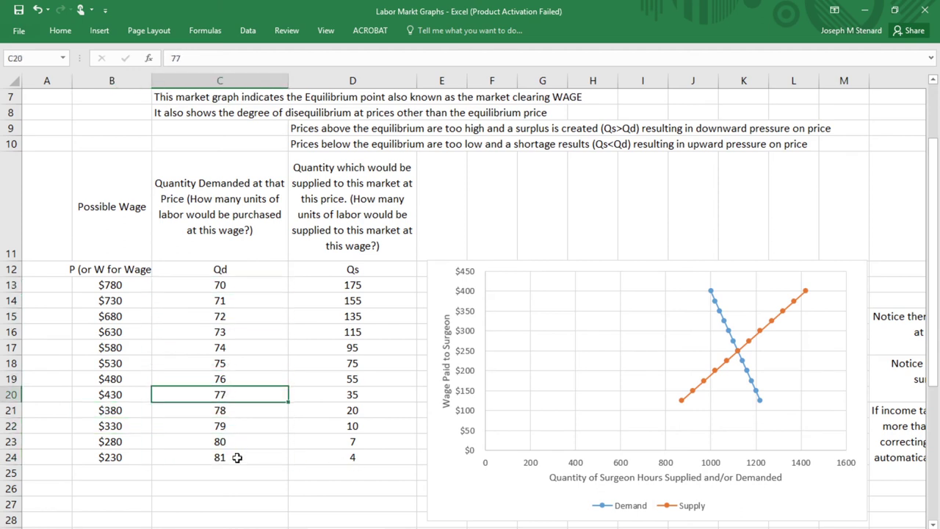
pyautogui.moveTo(237, 457); pyautogui.dragTo(239, 465)
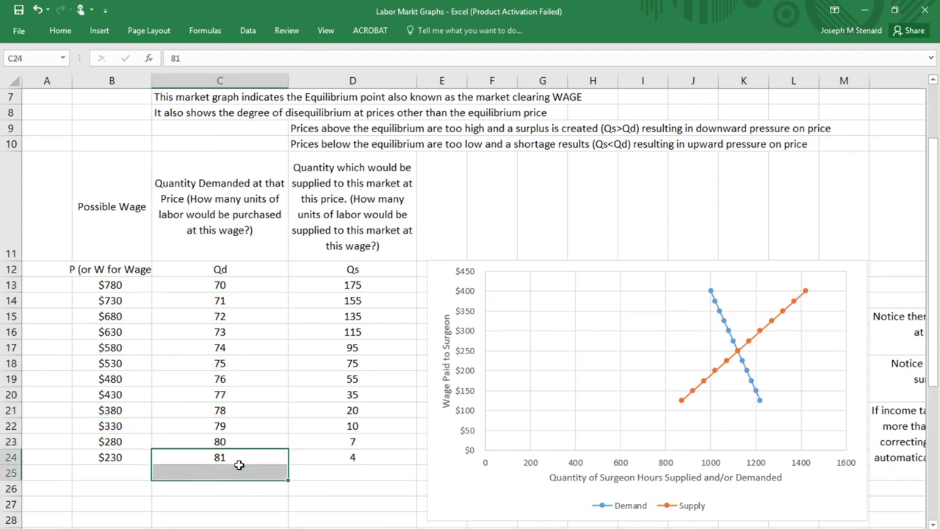
# Trace the quantity supplied upward through the Qs column from D23 to D18, and check D15.
pyautogui.click(362, 444)
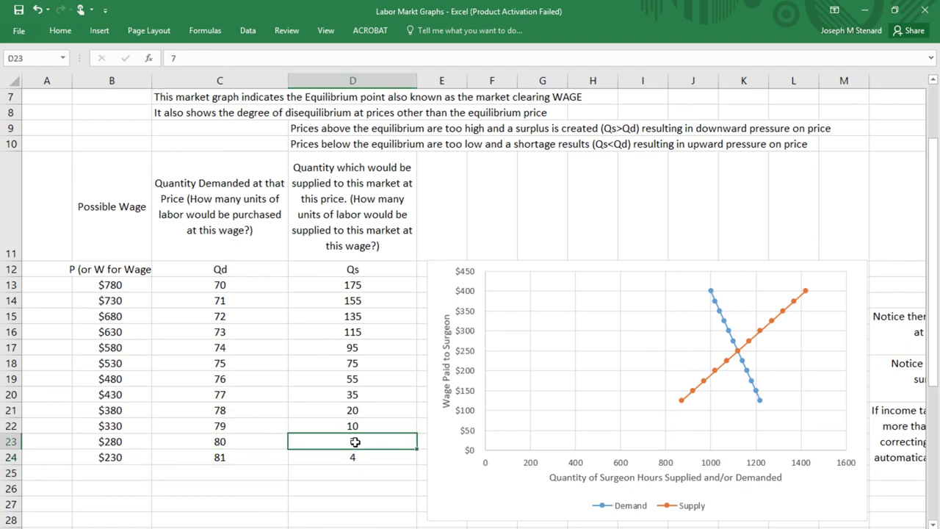
pyautogui.click(367, 429)
pyautogui.click(366, 413)
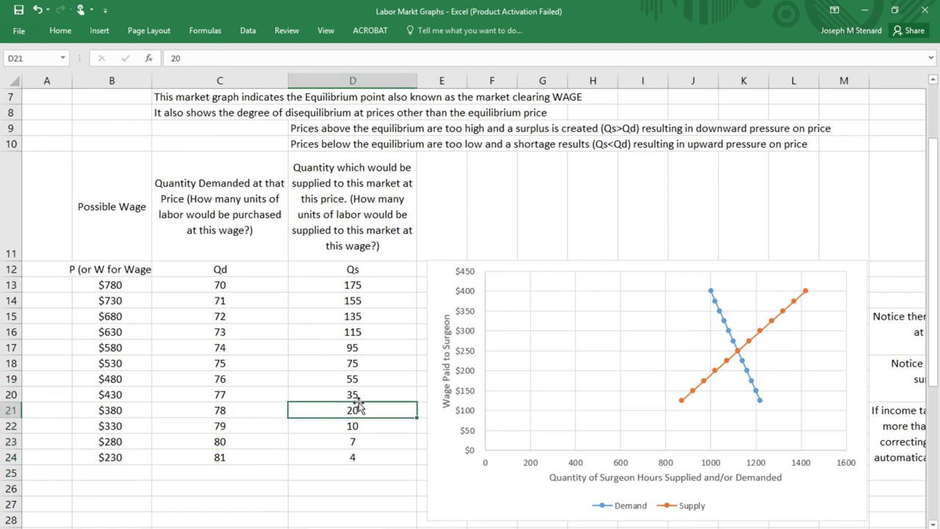
pyautogui.click(361, 394)
pyautogui.click(365, 378)
pyautogui.click(365, 363)
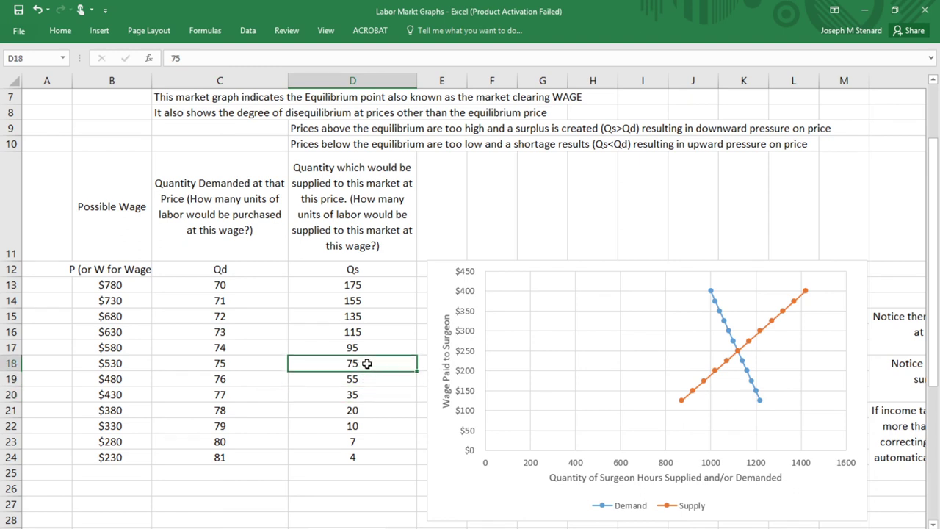
pyautogui.click(371, 320)
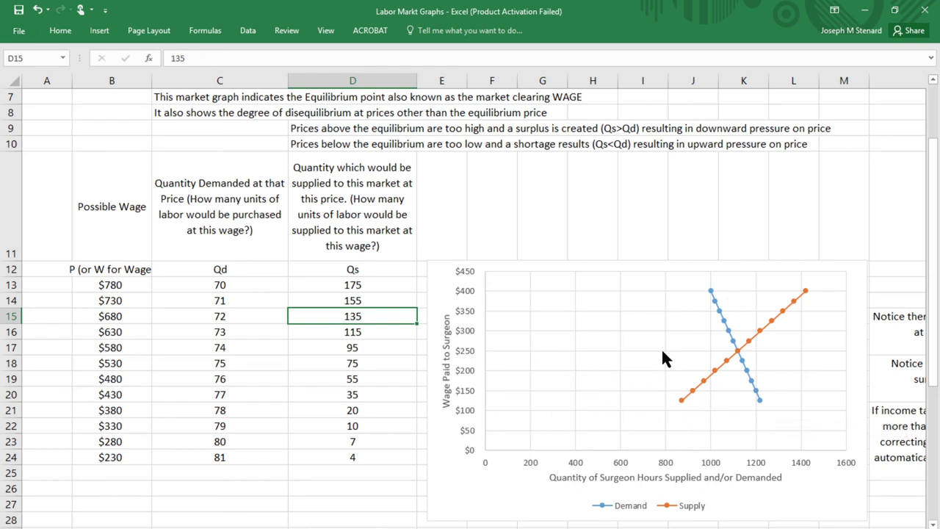
# Edit the chart's Demand series to take its X values from 'Alaska Surgeon'!$C$13:$C$24.
pyautogui.click(576, 341)
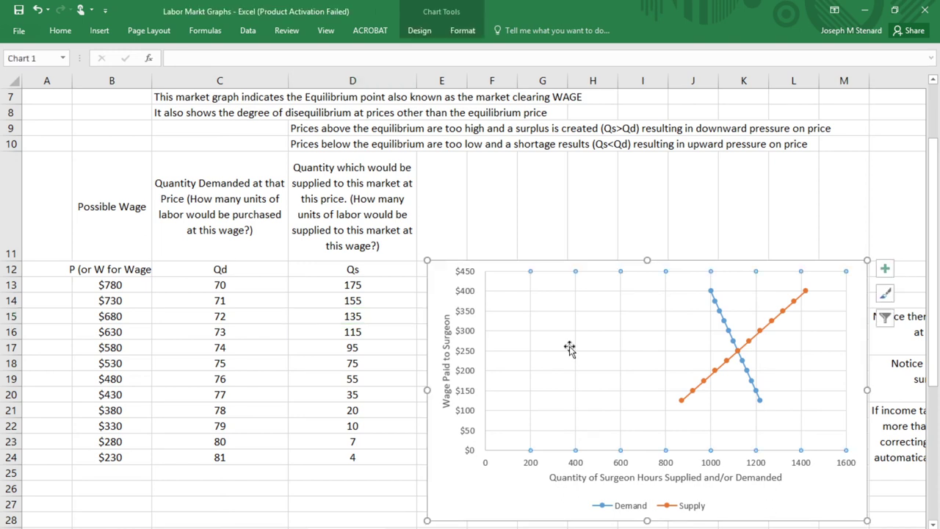
pyautogui.rightClick(553, 341)
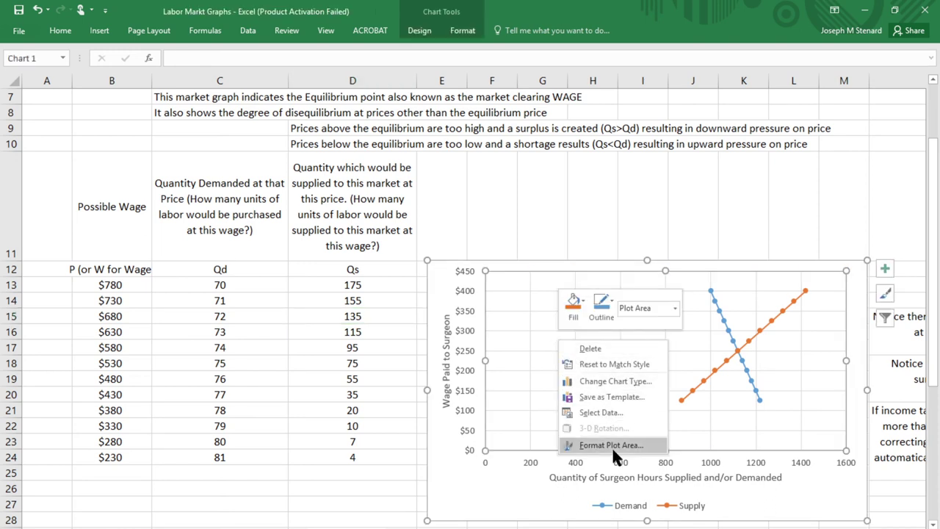
pyautogui.click(602, 413)
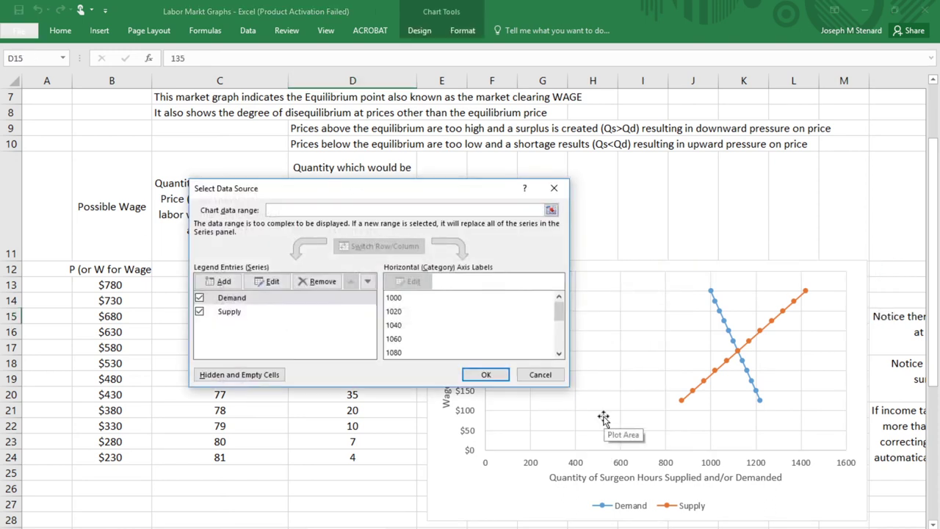
pyautogui.click(224, 301)
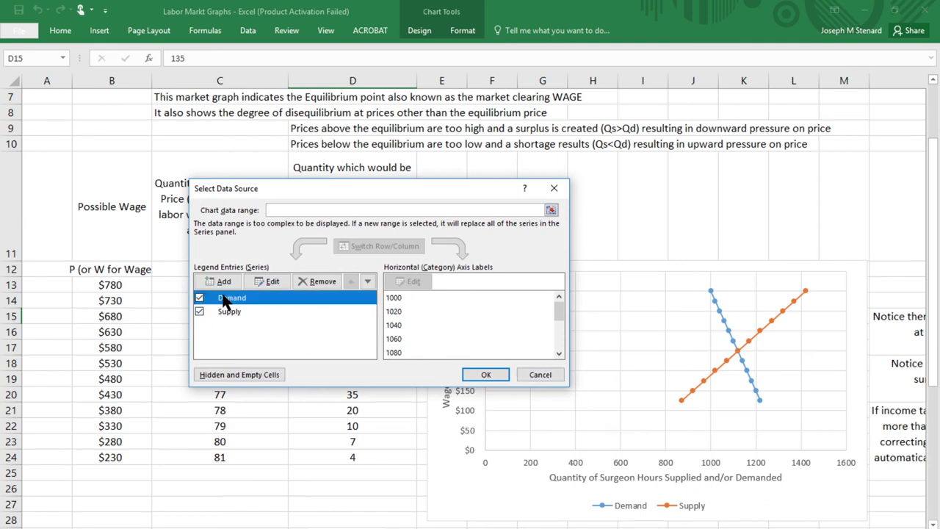
pyautogui.click(272, 281)
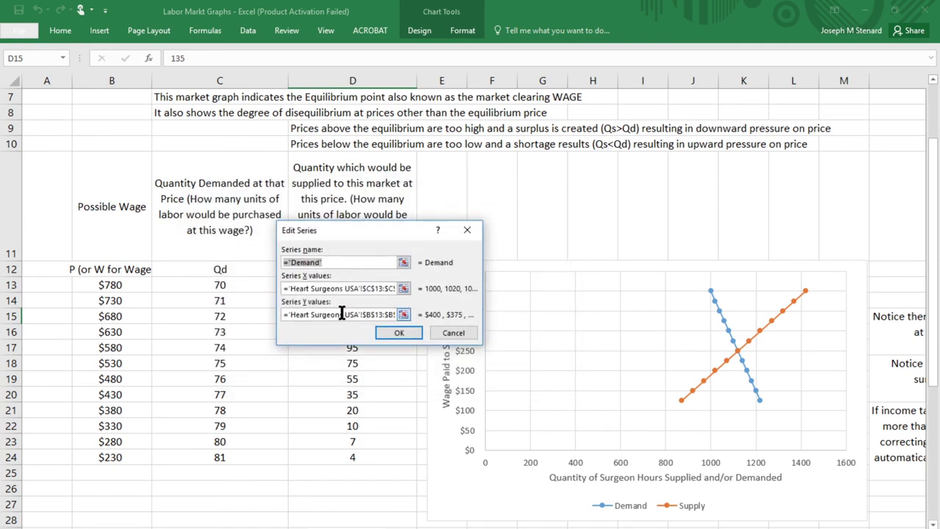
pyautogui.click(404, 288)
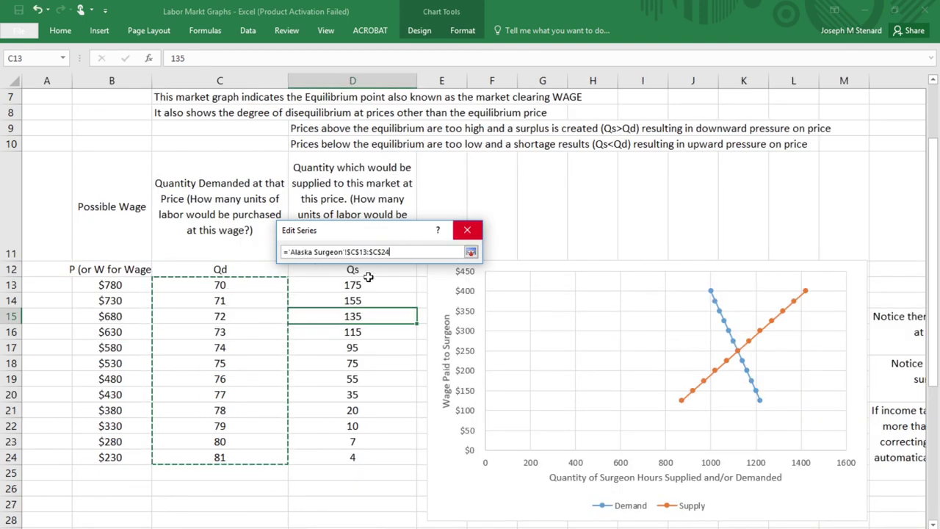
pyautogui.click(470, 251)
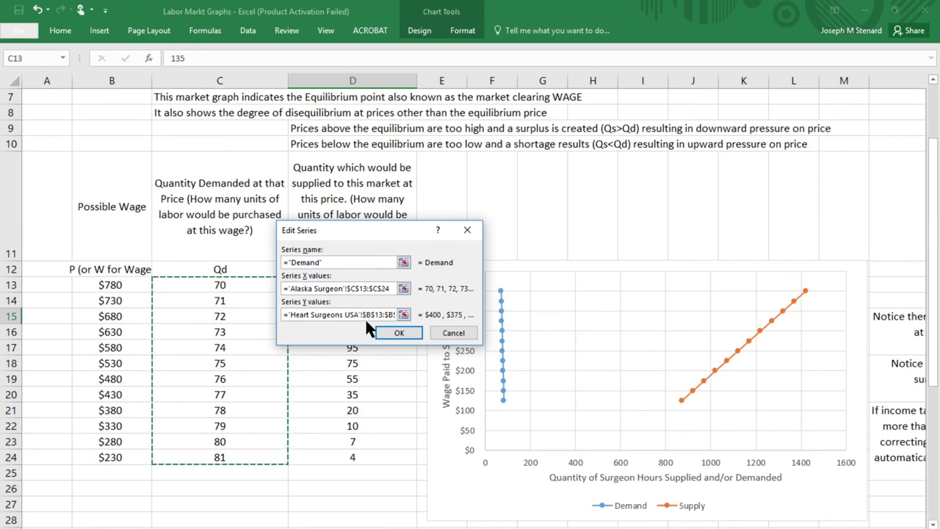
# Set the Demand series' Y values to 'Alaska Surgeon'!$B$13:$B$24 and accept the series edit.
pyautogui.click(404, 314)
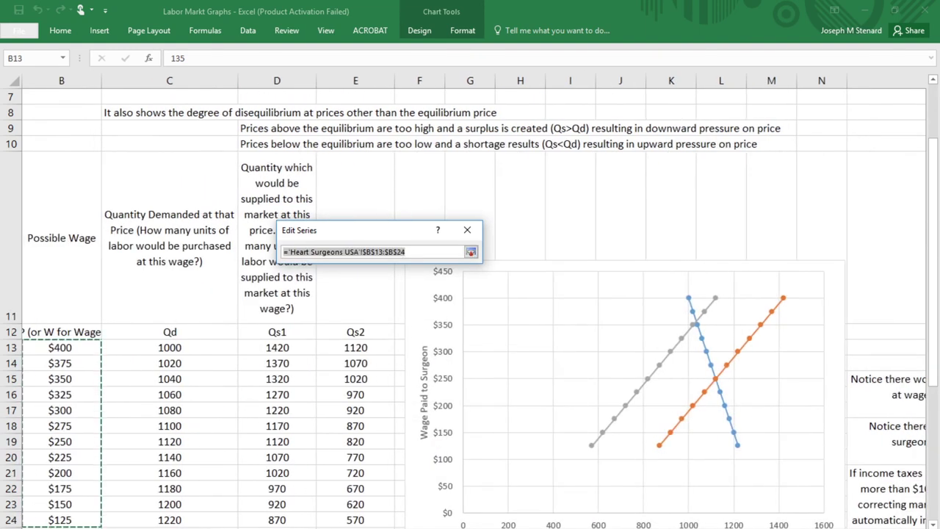
pyautogui.click(44, 527)
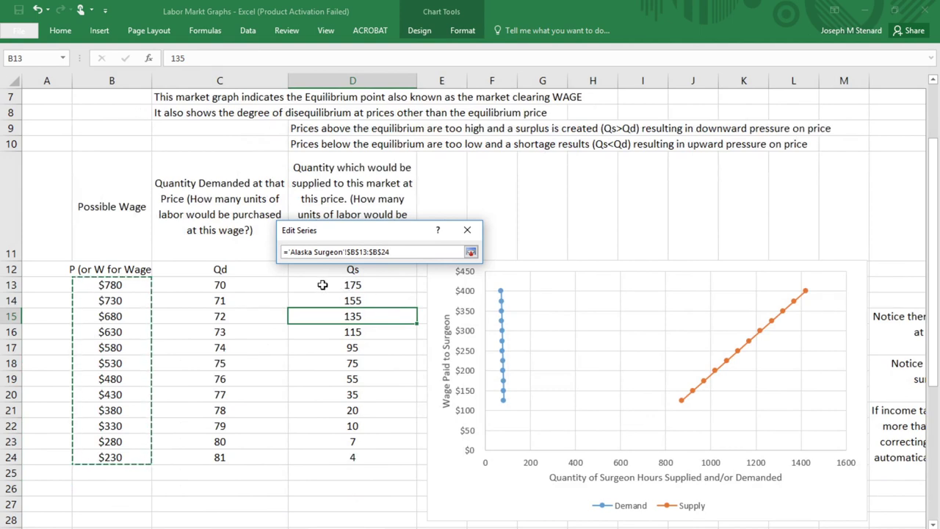
pyautogui.click(471, 252)
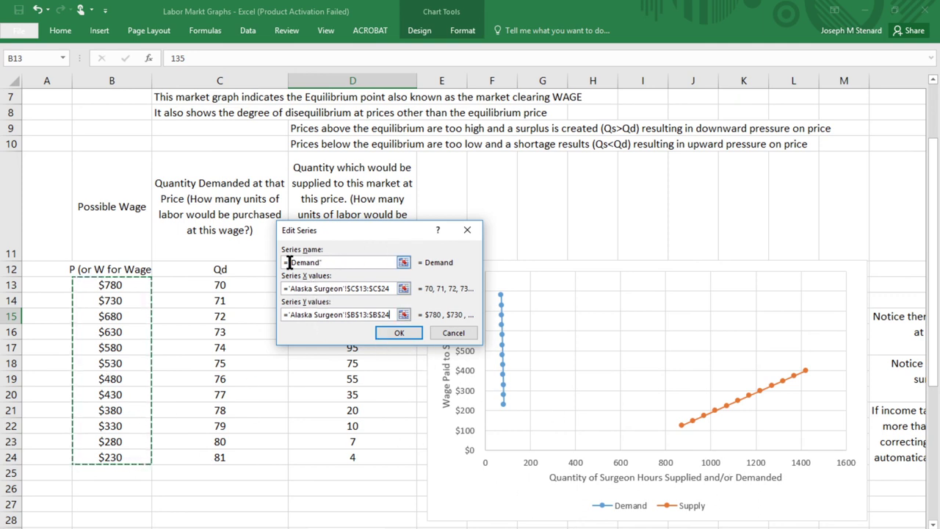
pyautogui.click(399, 335)
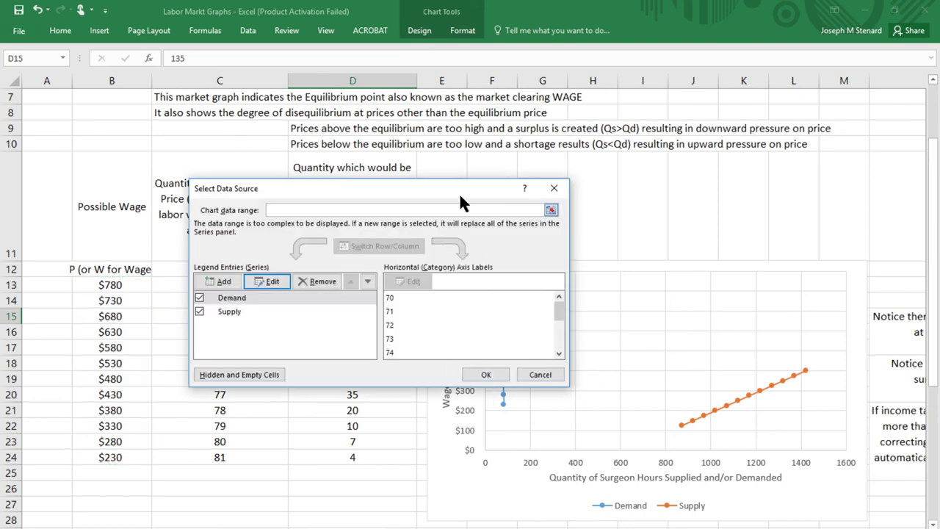
# Edit the chart's Supply series to take its X values from 'Alaska Surgeon'!$D$13:$D$24.
pyautogui.moveTo(402, 189); pyautogui.dragTo(750, 171)
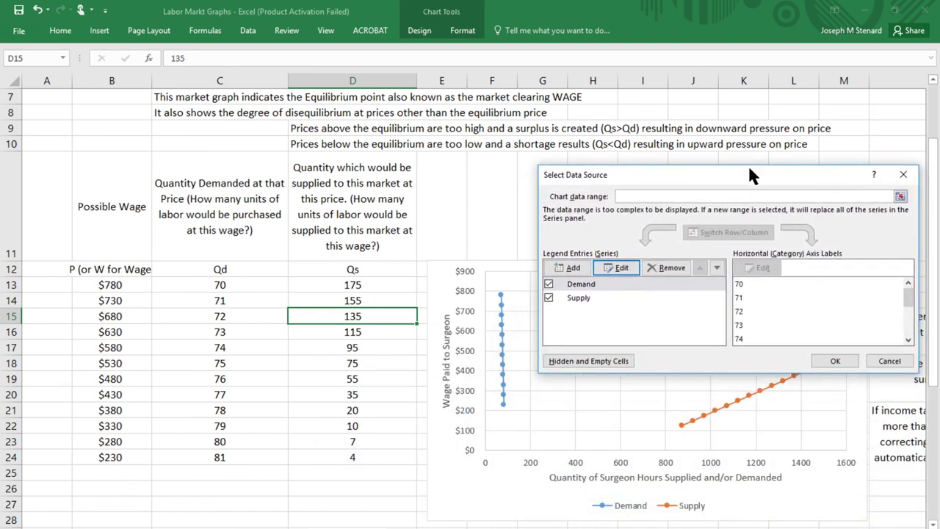
pyautogui.click(579, 300)
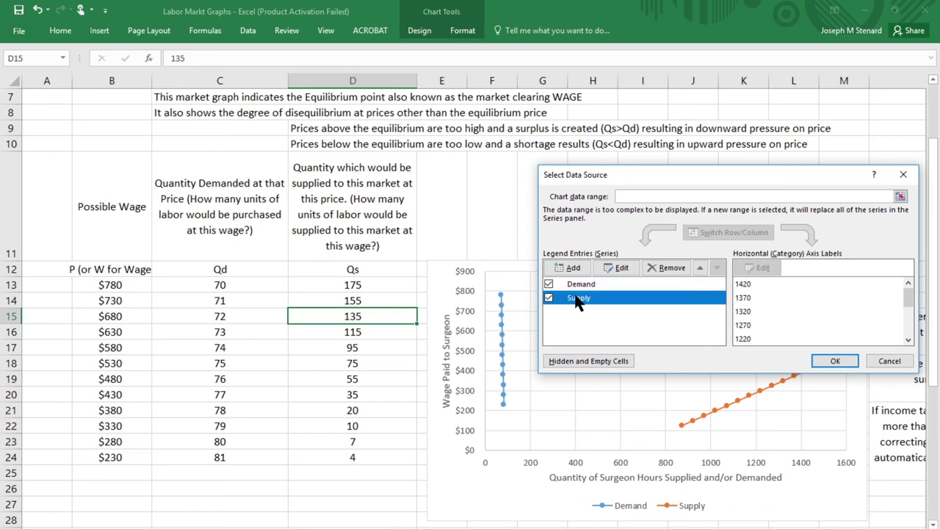
pyautogui.click(621, 271)
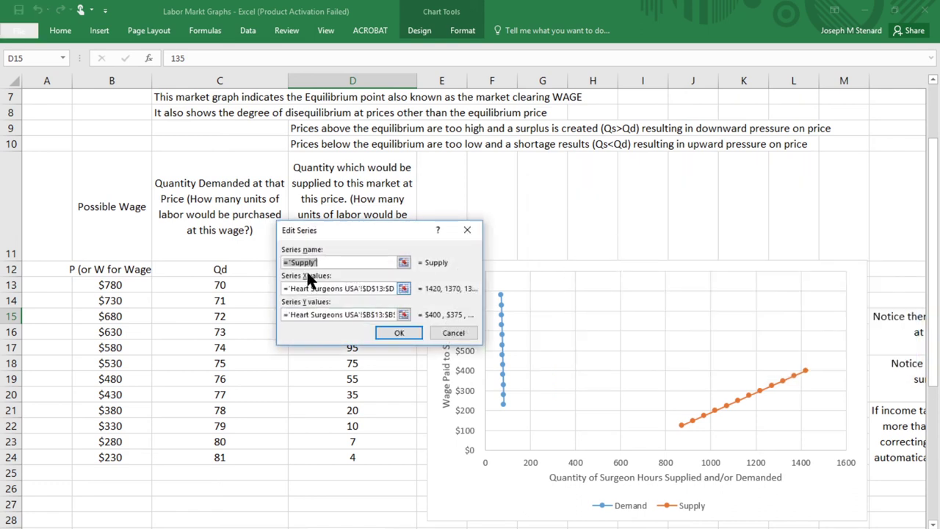
pyautogui.click(404, 288)
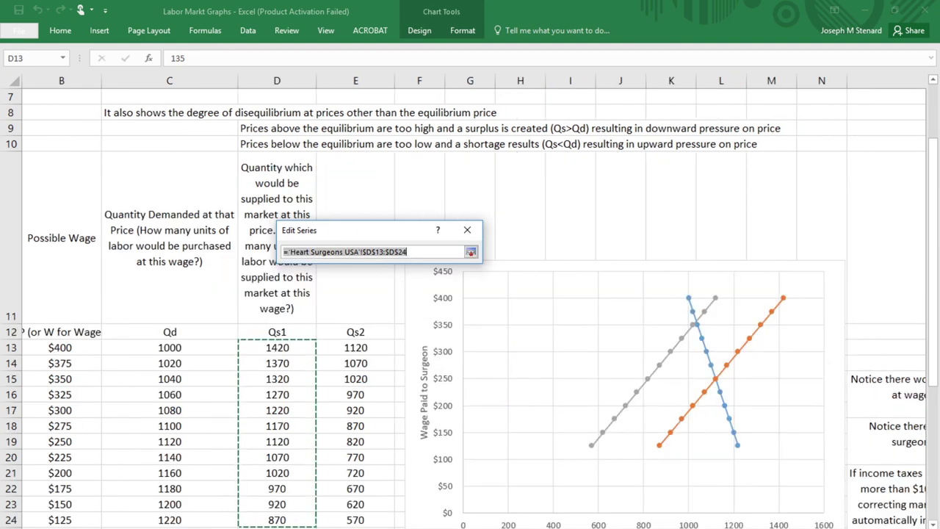
pyautogui.hotkey('ctrl', 'pagedown')
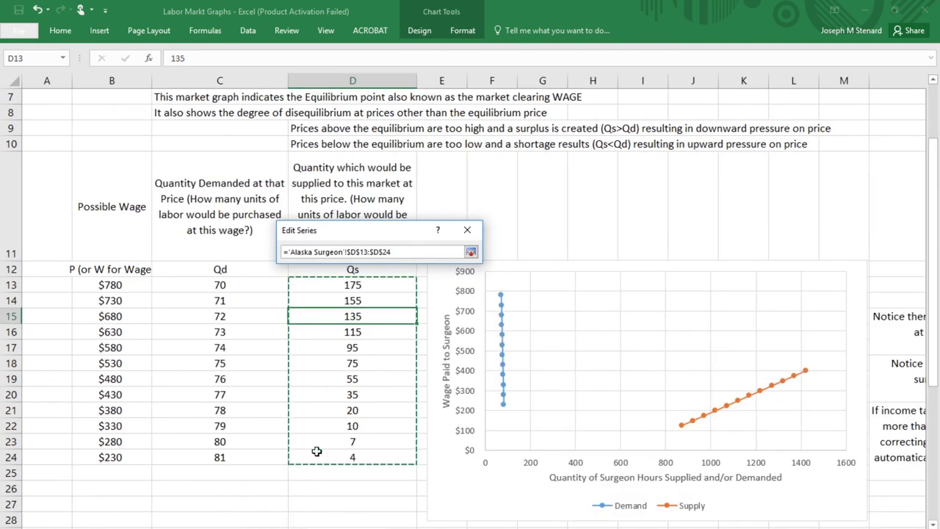
pyautogui.click(471, 252)
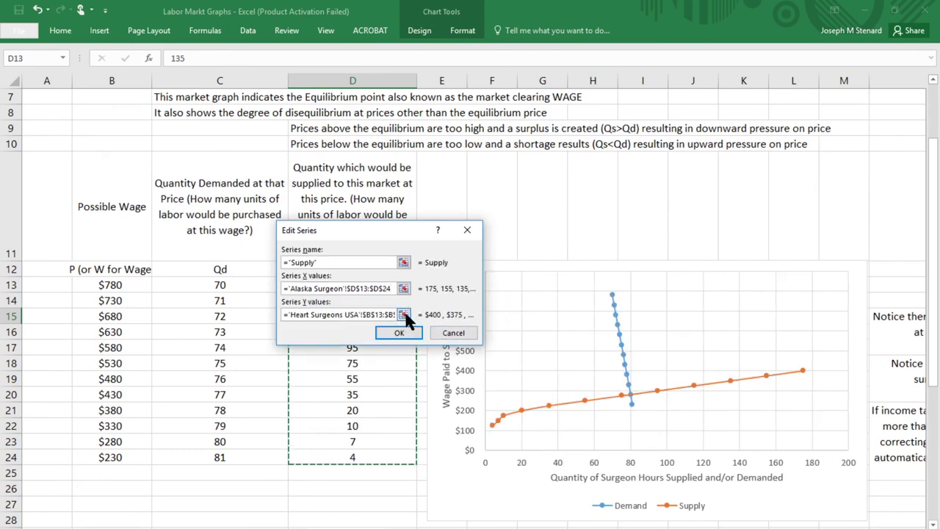
# Set the Supply series' Y values to 'Alaska Surgeon'!$B$13:$B$24 and apply the new chart data source.
pyautogui.click(404, 314)
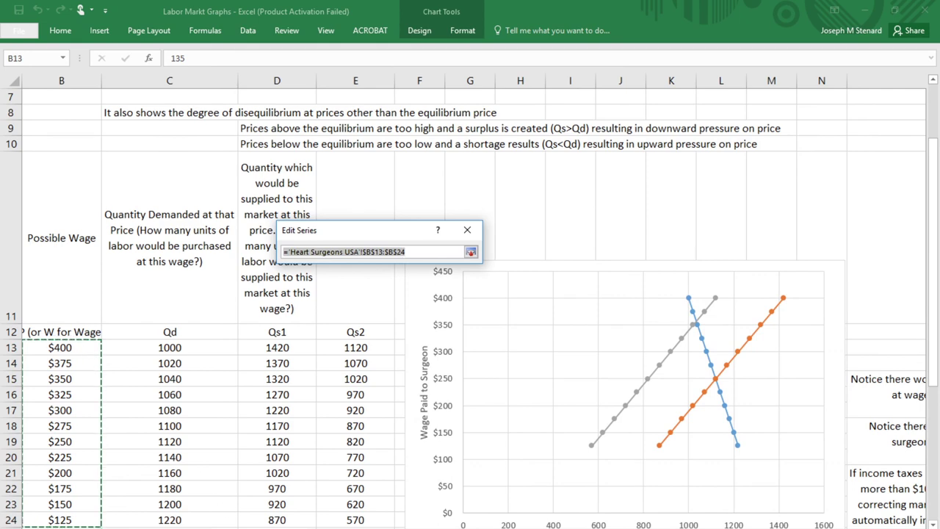
pyautogui.hotkey('ctrl', 'pagedown')
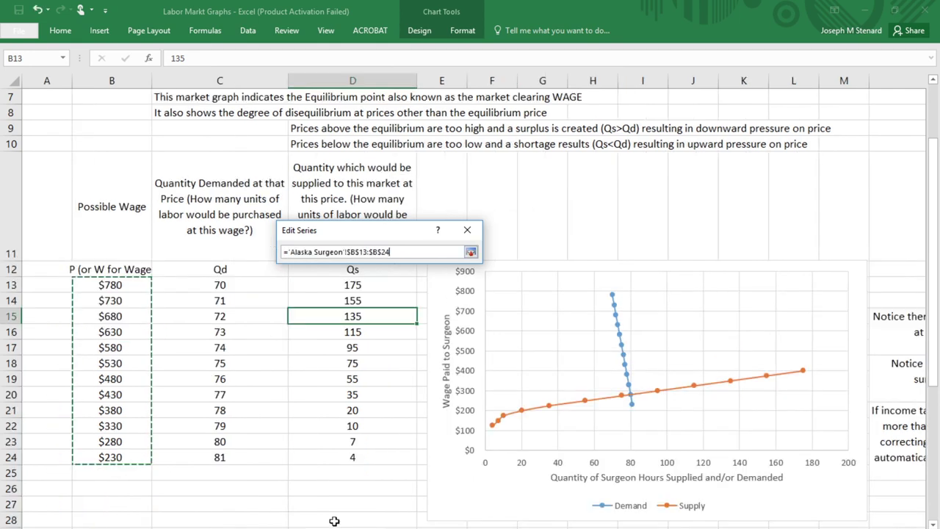
pyautogui.click(470, 252)
pyautogui.click(384, 329)
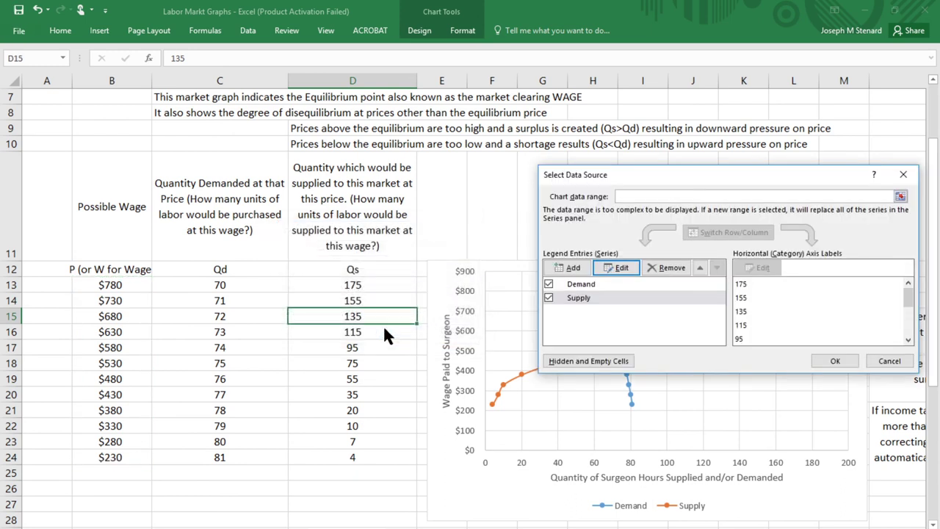
pyautogui.click(835, 361)
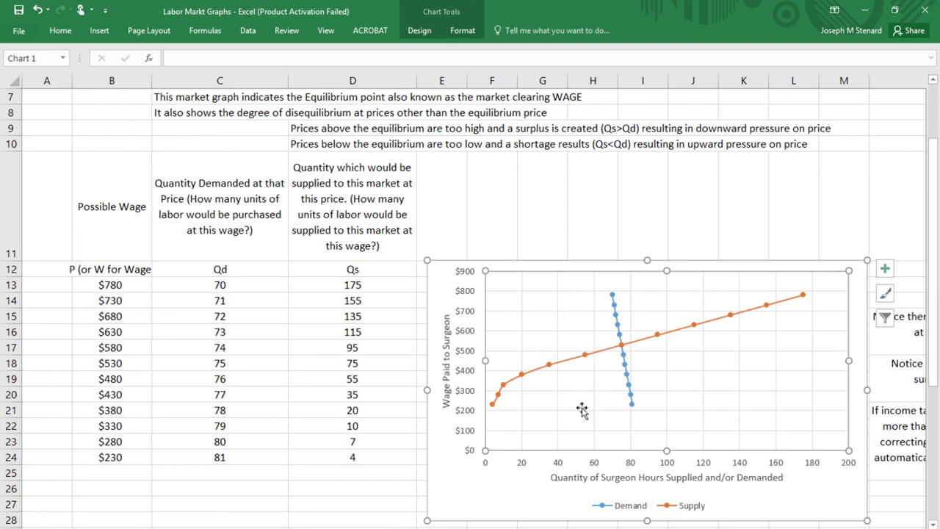
# Inspect where the supply and demand curves cross and compare it with the $530 wage row, B18:D18.
pyautogui.click(623, 343)
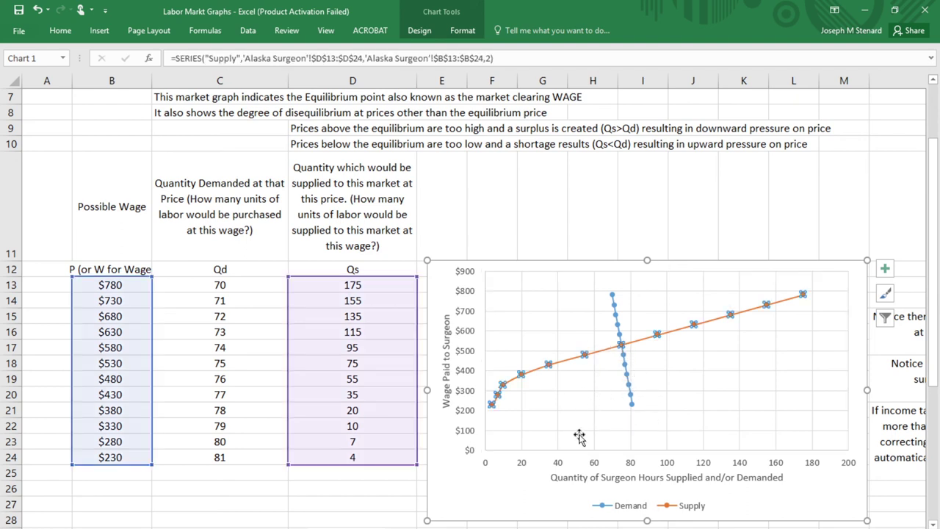
pyautogui.click(493, 490)
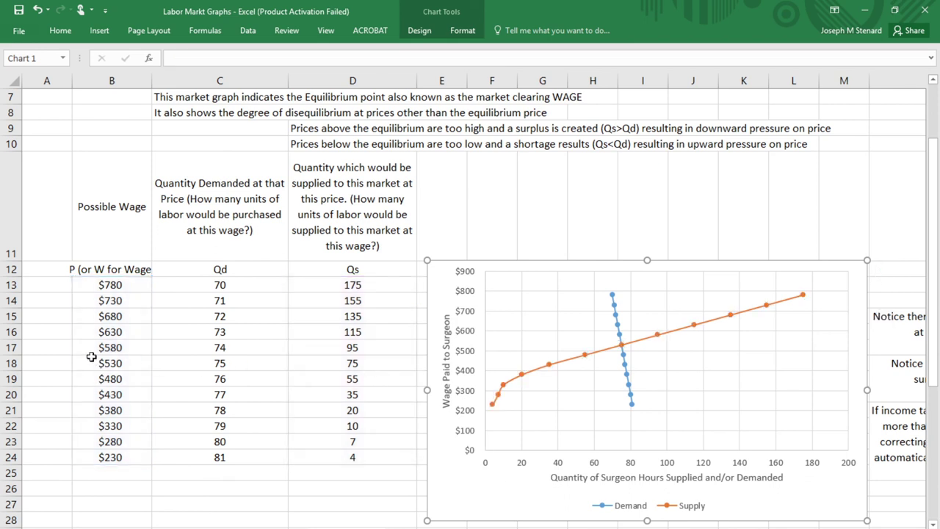
pyautogui.click(144, 357)
pyautogui.moveTo(144, 357); pyautogui.dragTo(345, 364)
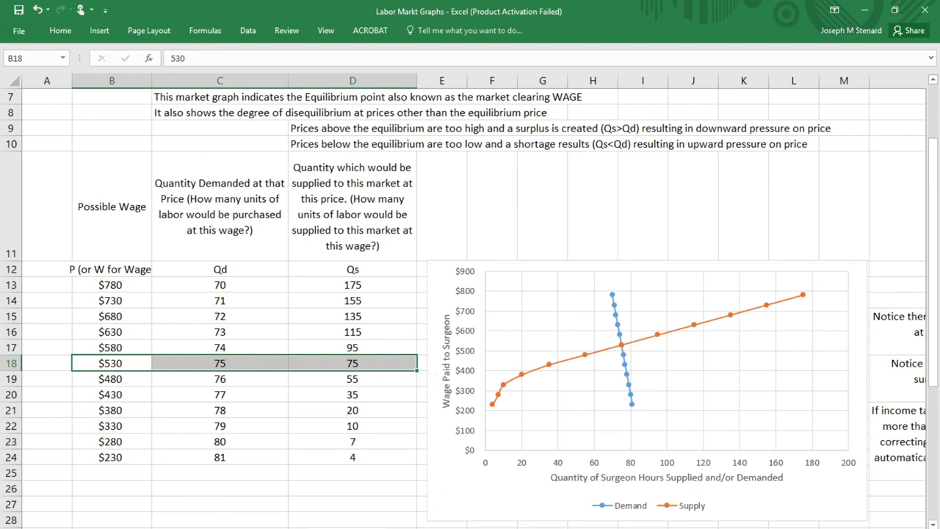
# Change the wage in the surplus note in N15 beside the chart to $530/hour.
pyautogui.hscroll(3, 470, 294)
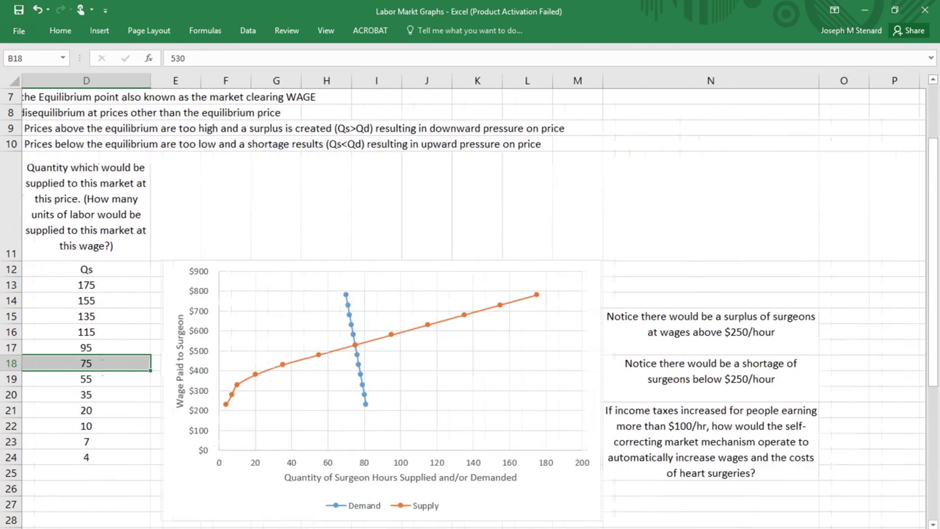
pyautogui.click(698, 328)
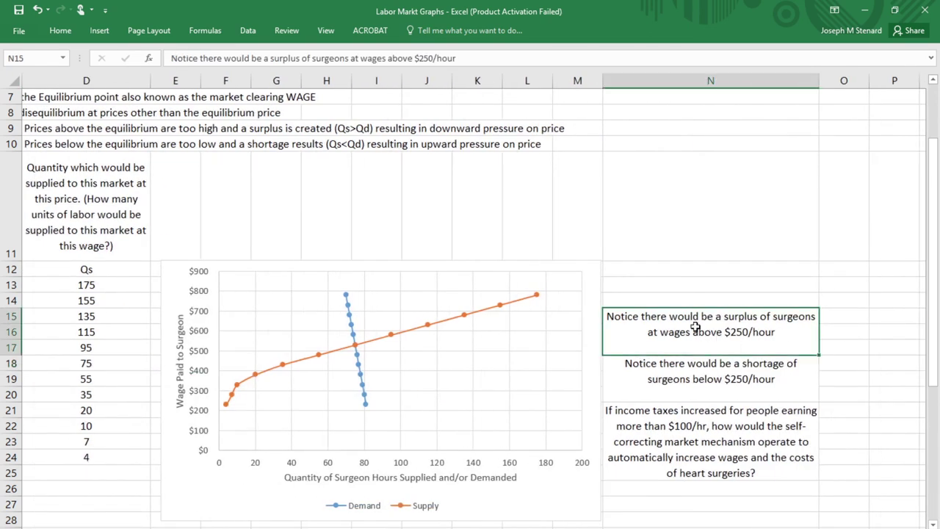
pyautogui.click(418, 59)
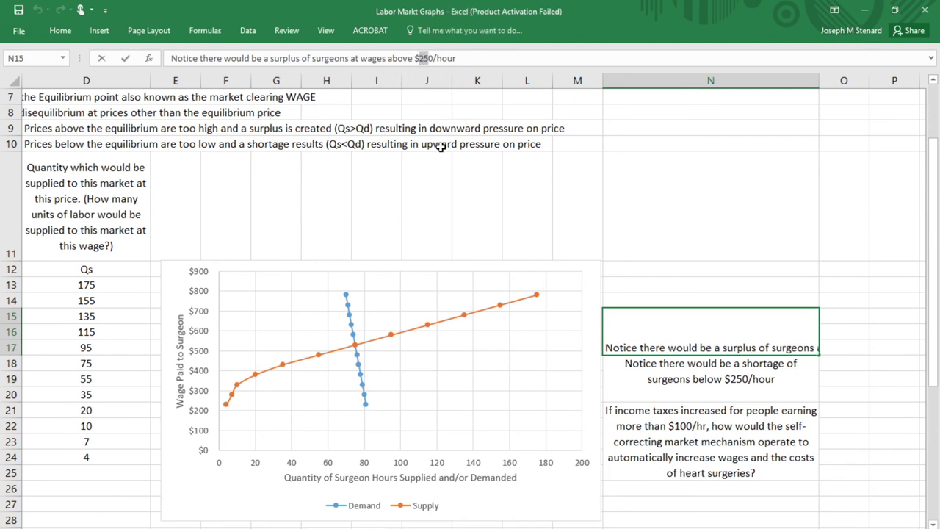
pyautogui.write('53')
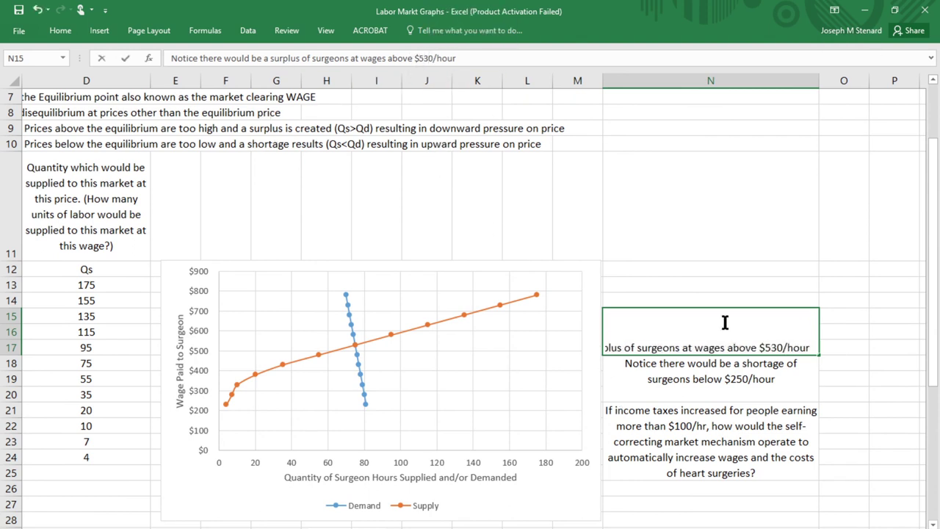
pyautogui.click(747, 237)
# Change the wage in the shortage note in N18 to $530/hour.
pyautogui.click(661, 375)
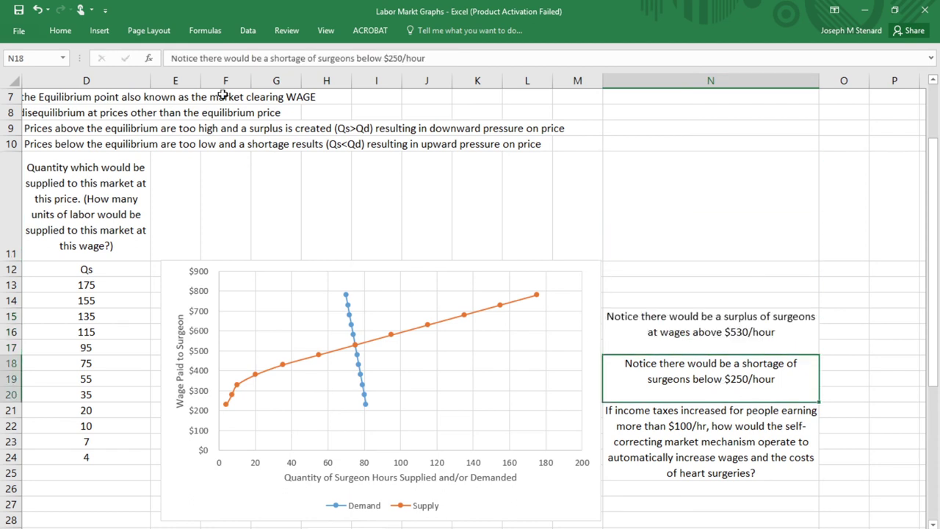
pyautogui.click(395, 58)
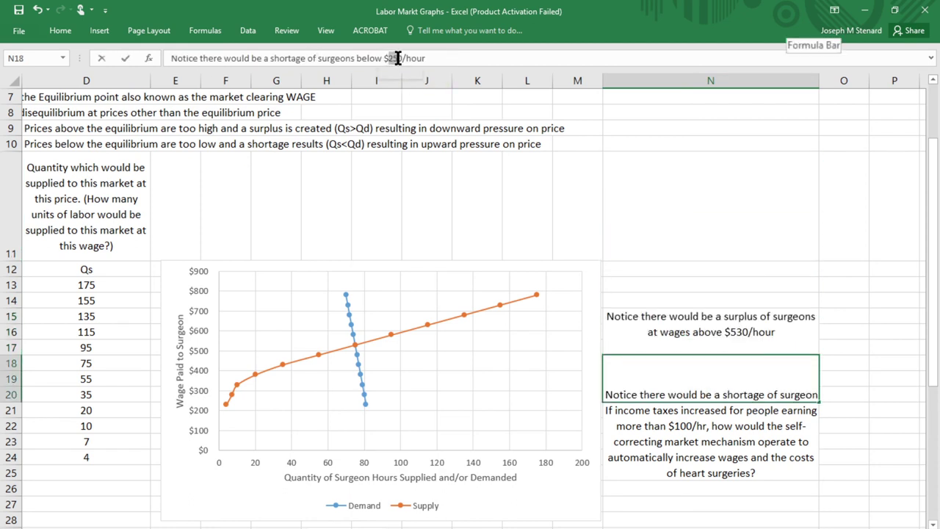
pyautogui.moveTo(397, 59); pyautogui.dragTo(402, 59)
pyautogui.write('3')
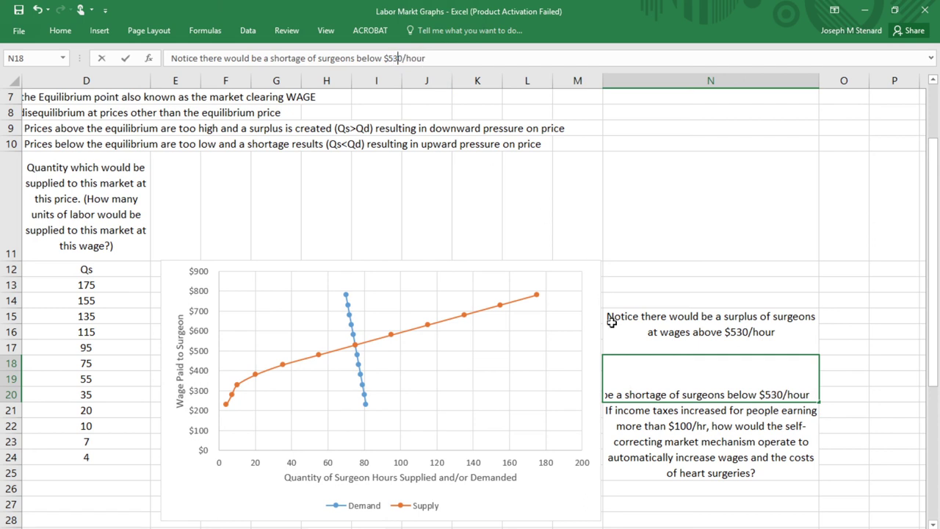
pyautogui.press('Return')
# Replace the income-tax wording in N21's question with "Suppose it becomes legal for immigrant surgeons without AMA certification", keeping the final word "surgeries?".
pyautogui.click(695, 447)
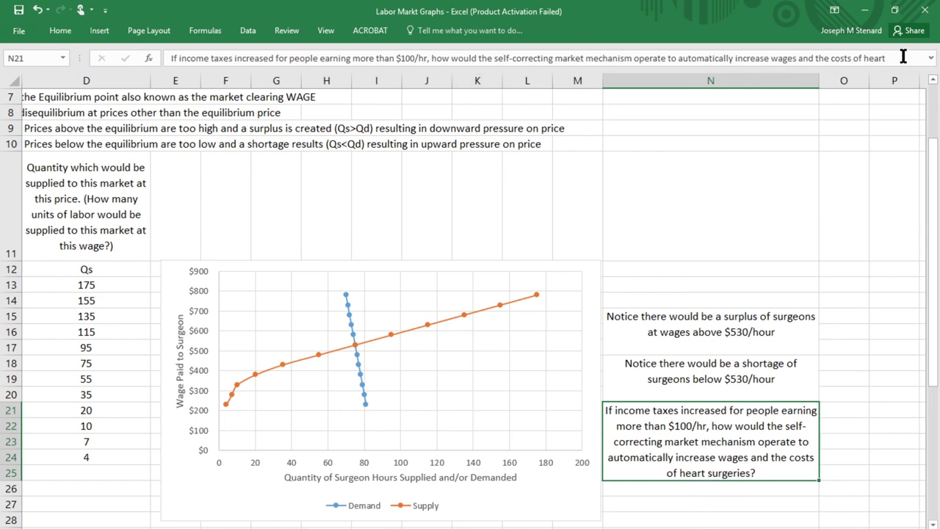
pyautogui.moveTo(168, 58); pyautogui.dragTo(938, 56)
pyautogui.click(937, 57)
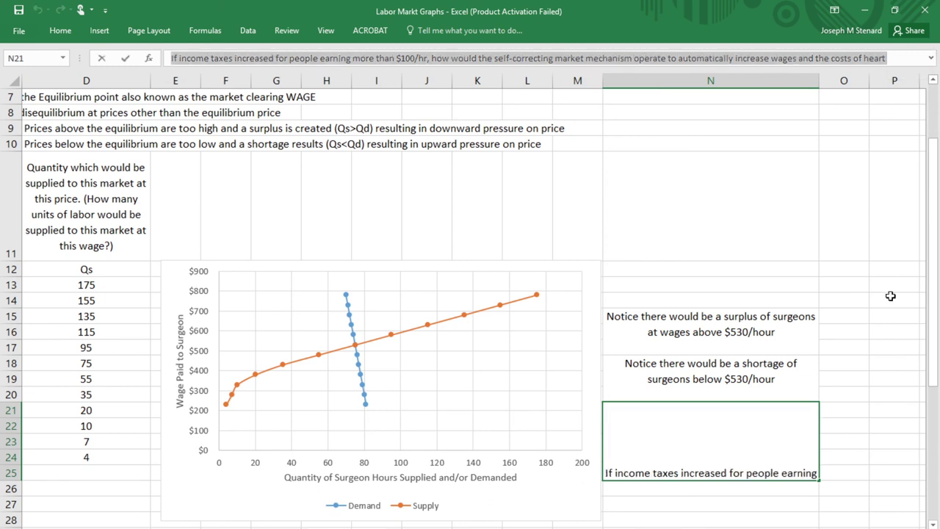
pyautogui.write('Suppo')
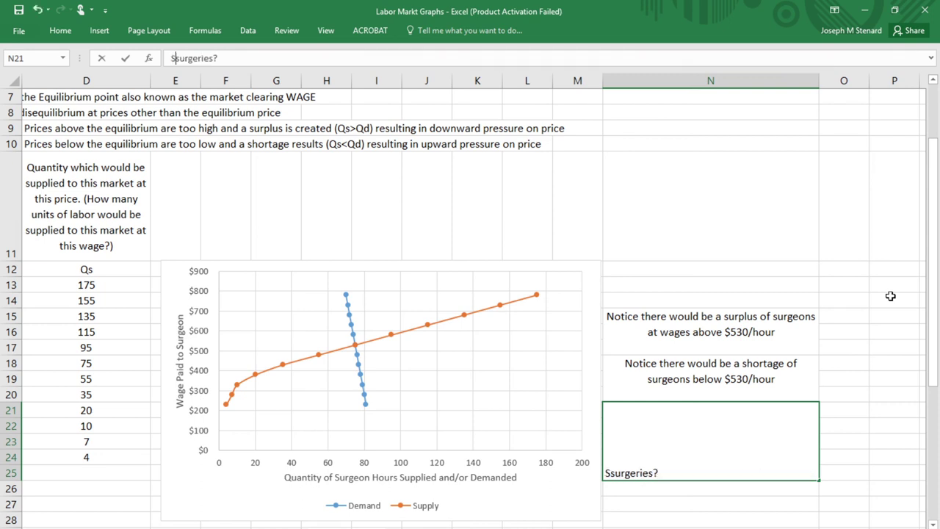
pyautogui.write('se it be')
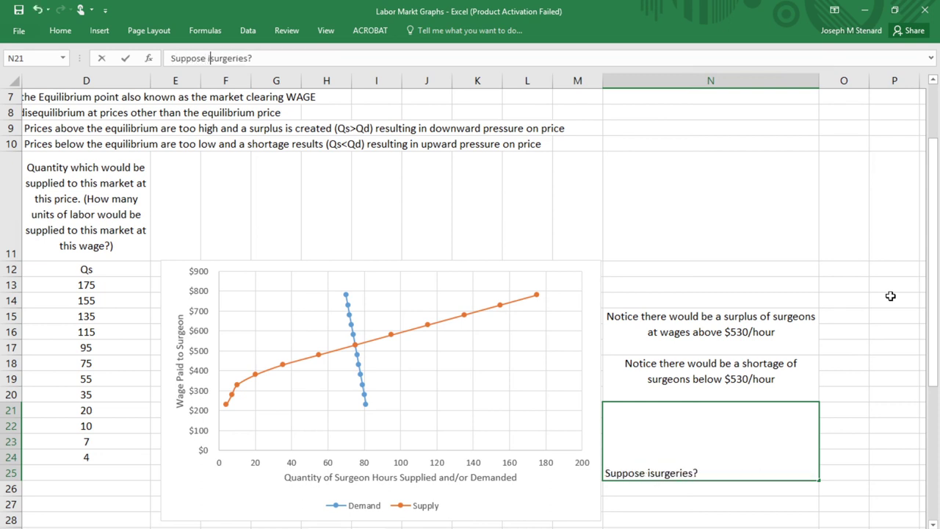
pyautogui.write('comes le')
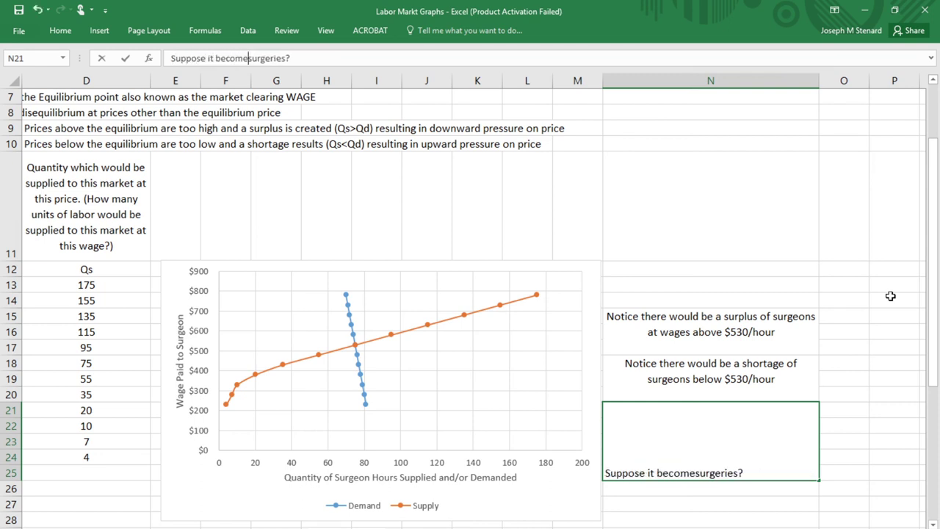
pyautogui.write('gal for ')
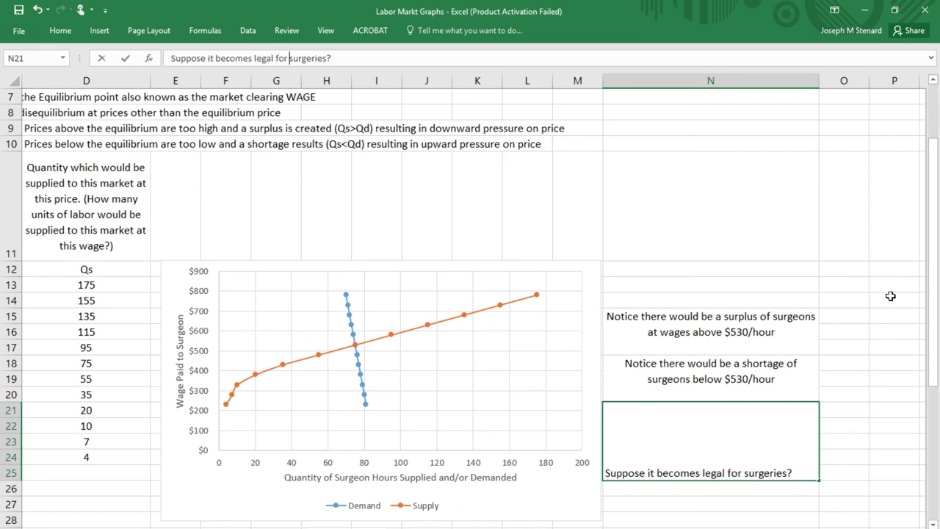
pyautogui.write('immigr')
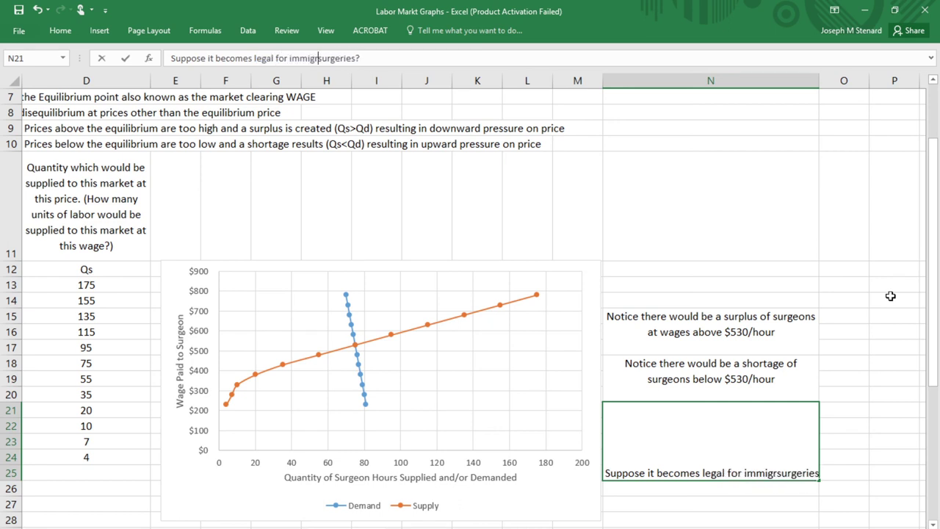
pyautogui.write('ant ')
pyautogui.write('surgeo')
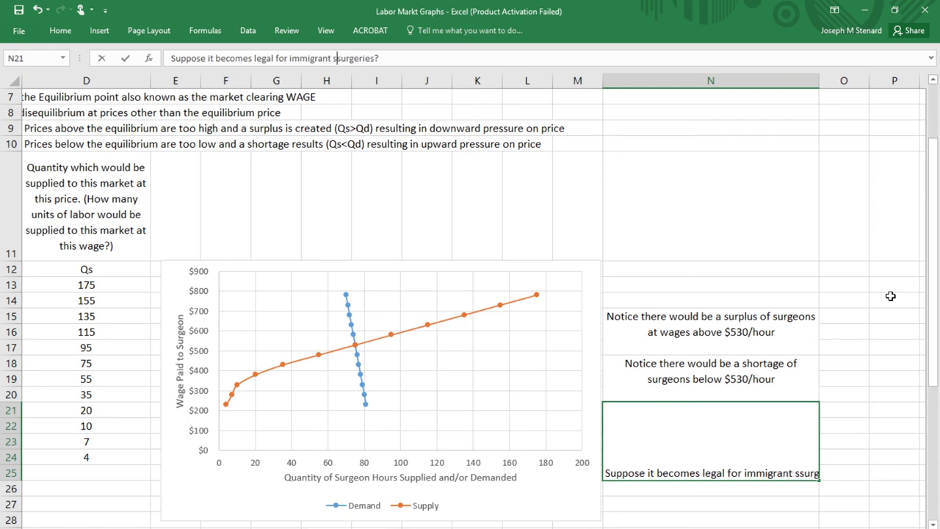
pyautogui.write('nswit')
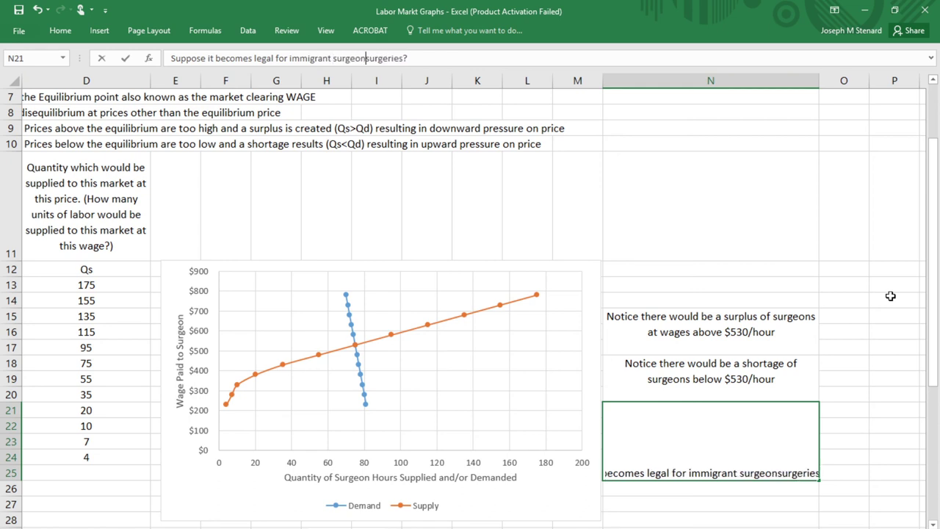
pyautogui.write('hout ')
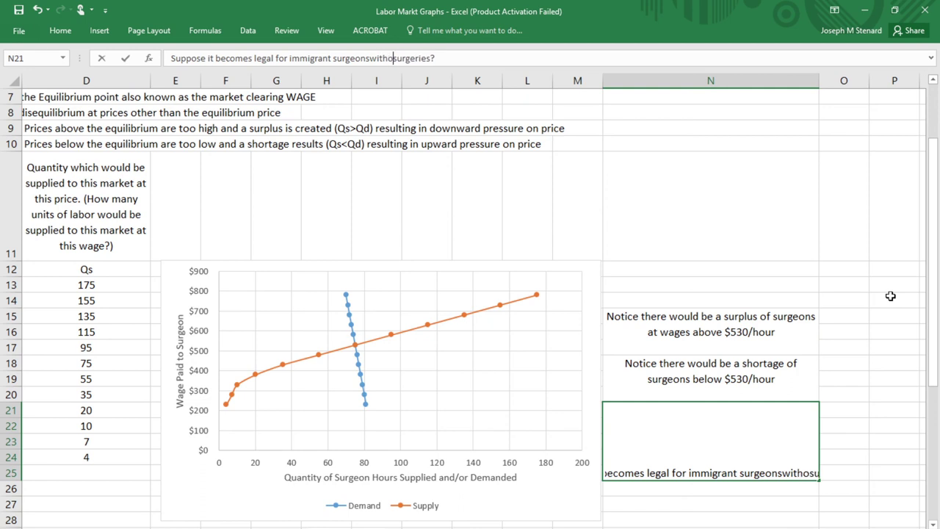
pyautogui.write('AMA')
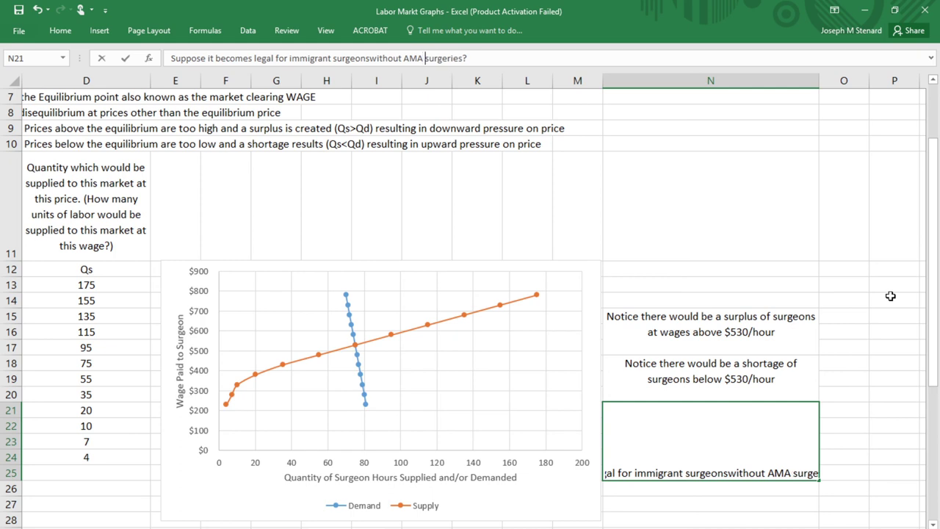
pyautogui.write(' certif')
pyautogui.write('icatio')
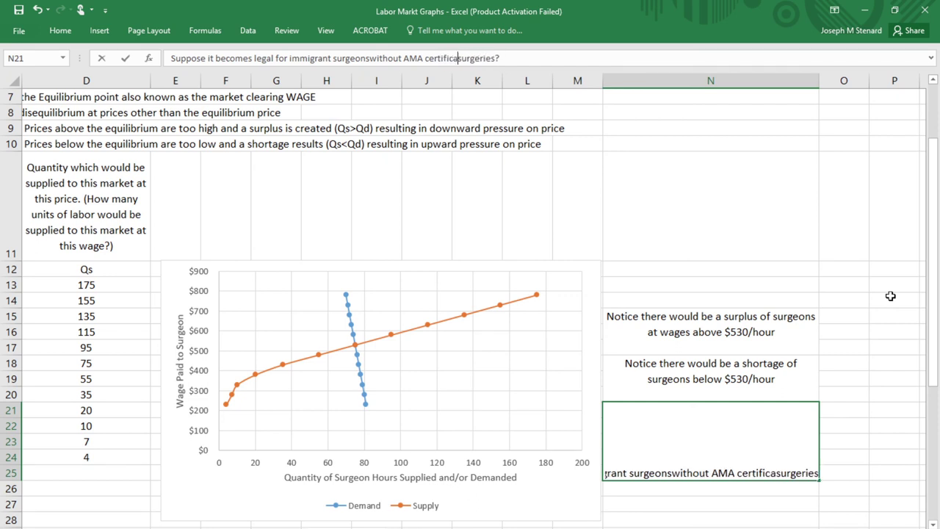
pyautogui.write('n')
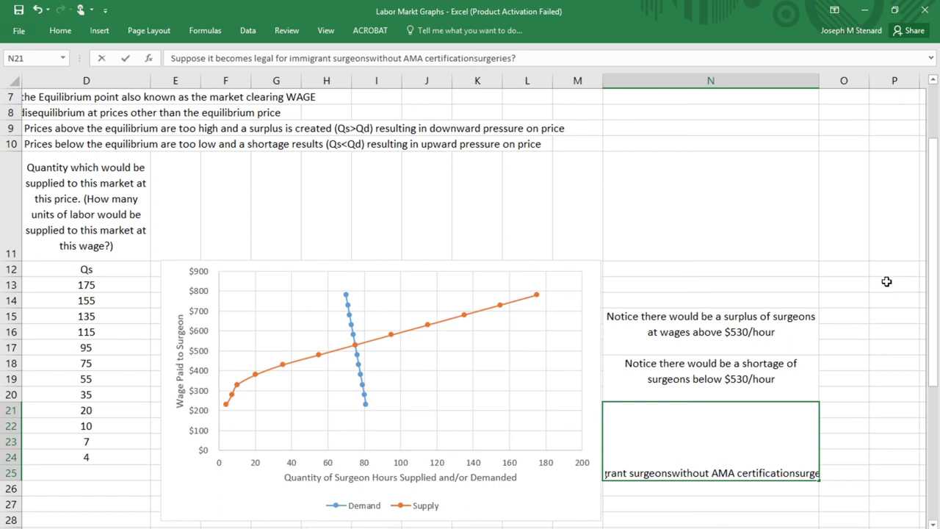
pyautogui.click(370, 58)
pyautogui.click(477, 58)
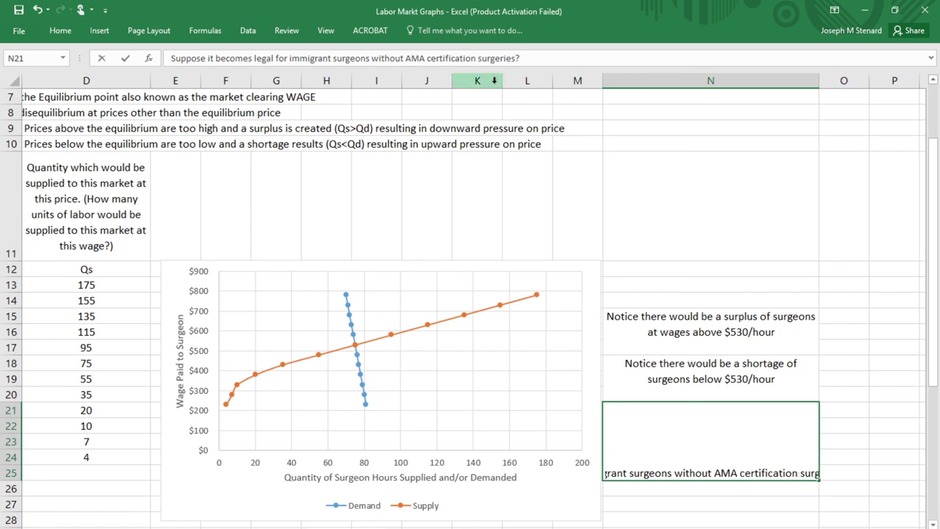
# Complete the text in N21 so that it ends with "to perform surgeries in Alaska?".
pyautogui.write('to perform')
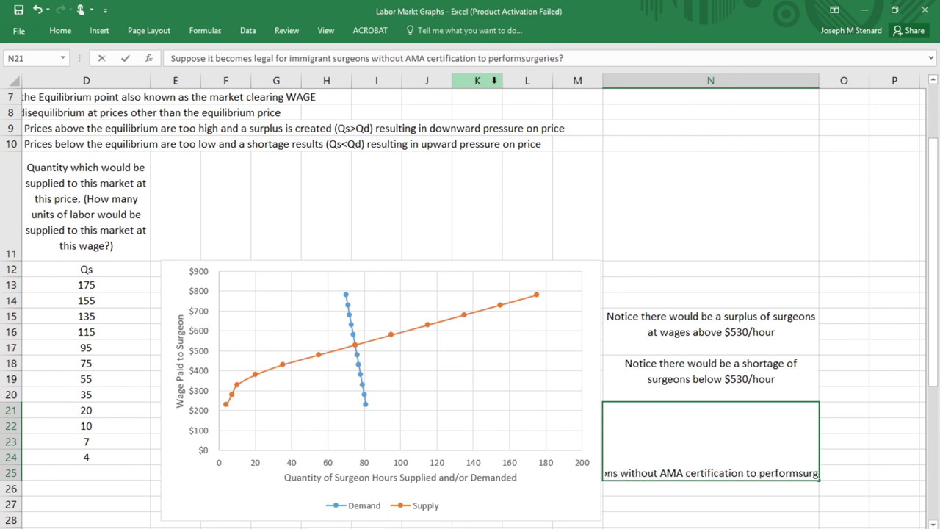
pyautogui.click(562, 58)
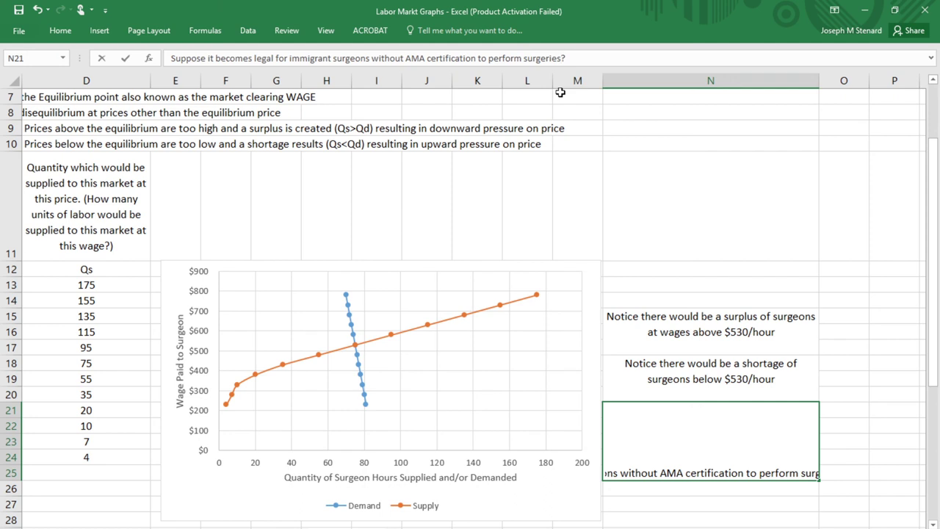
pyautogui.write('in Ala')
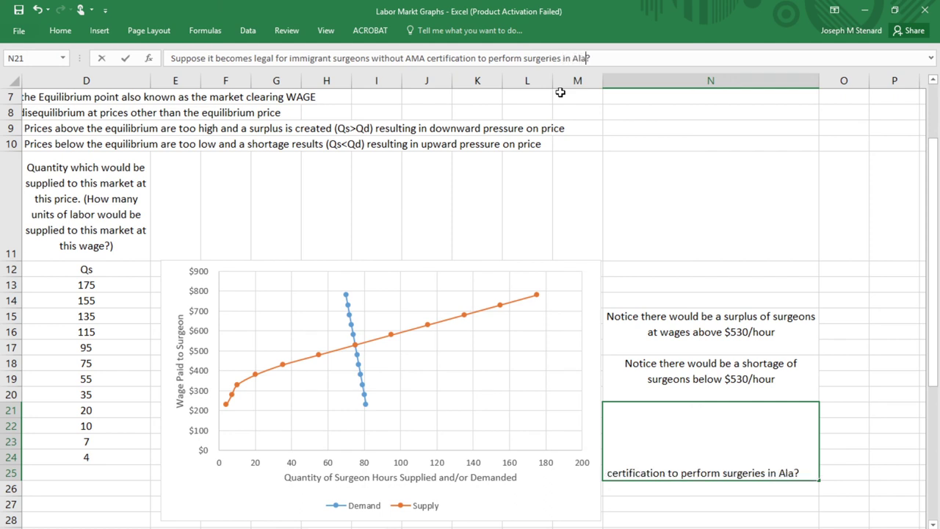
pyautogui.write('ska')
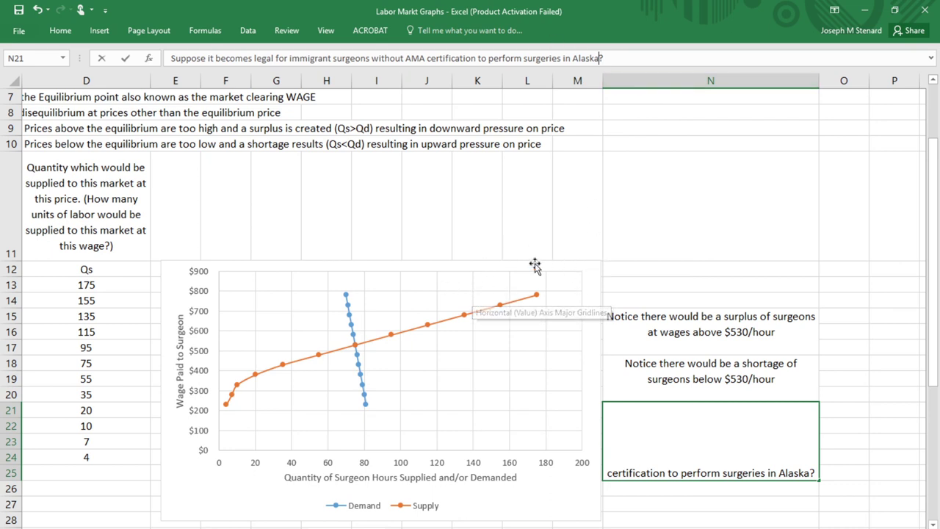
pyautogui.click(656, 275)
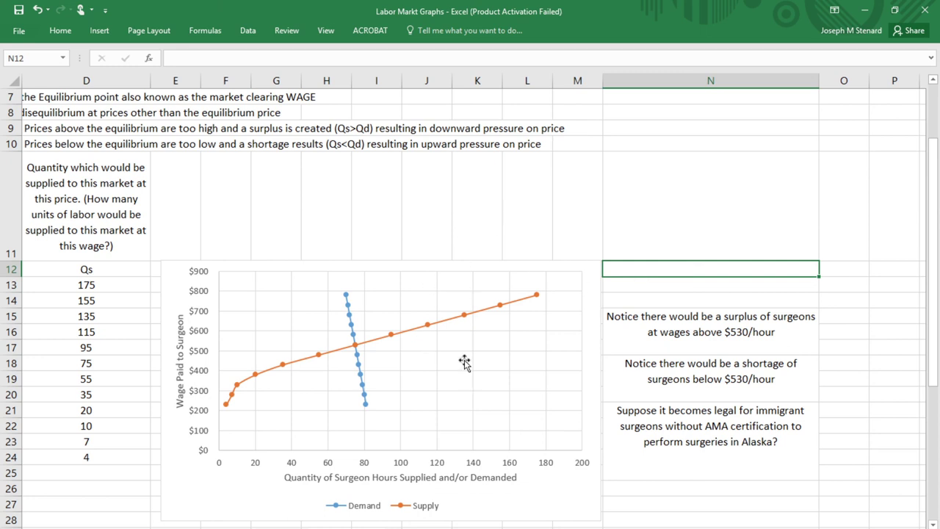
pyautogui.click(636, 492)
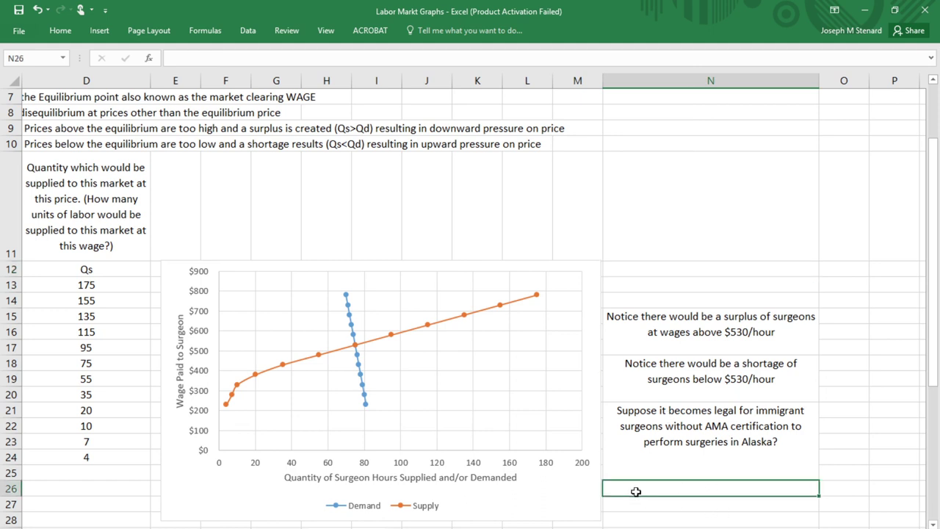
pyautogui.click(705, 441)
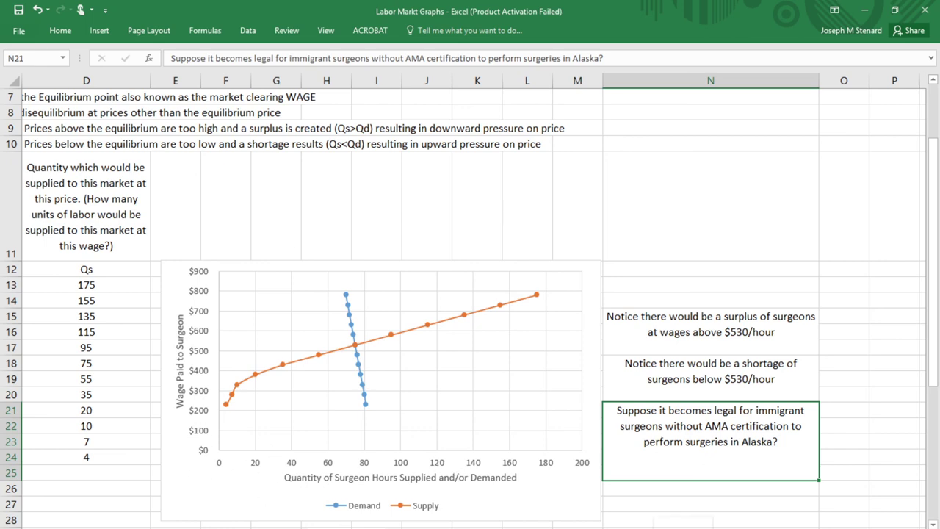
# Narrow the supply and demand chart and move it away from the wage table to clear column E.
pyautogui.hscroll(-3, 471, 294)
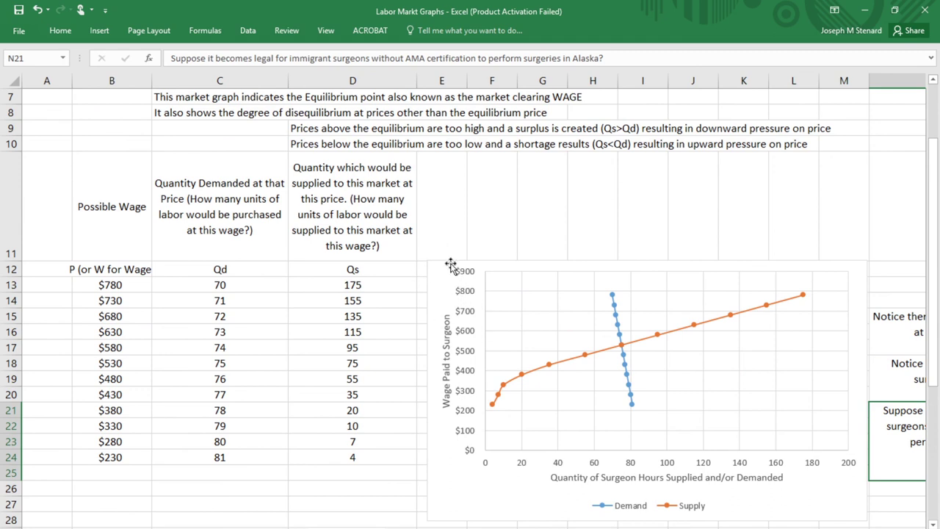
pyautogui.moveTo(449, 260); pyautogui.dragTo(487, 256)
pyautogui.moveTo(485, 264)
pyautogui.mouseDown()
pyautogui.moveTo(495, 267)
pyautogui.moveTo(478, 277)
pyautogui.moveTo(480, 262)
pyautogui.mouseUp()
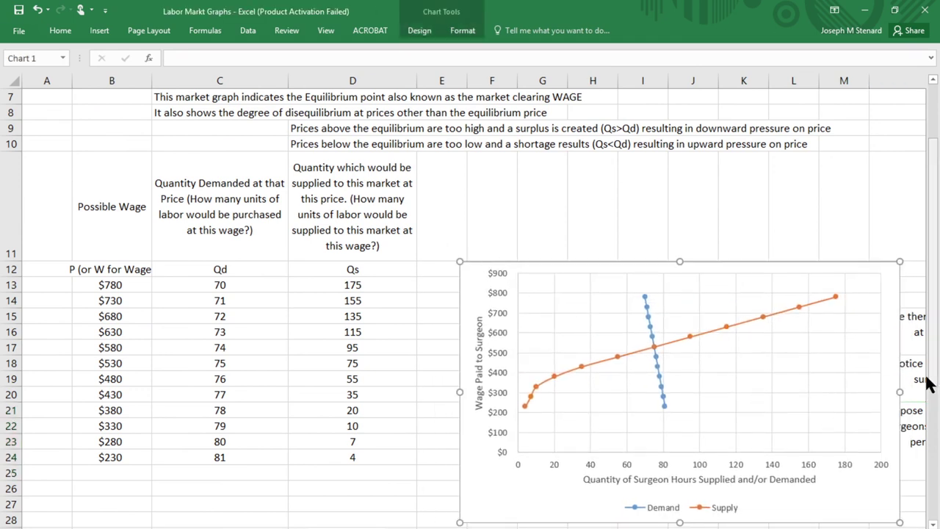
pyautogui.moveTo(900, 392); pyautogui.dragTo(815, 392)
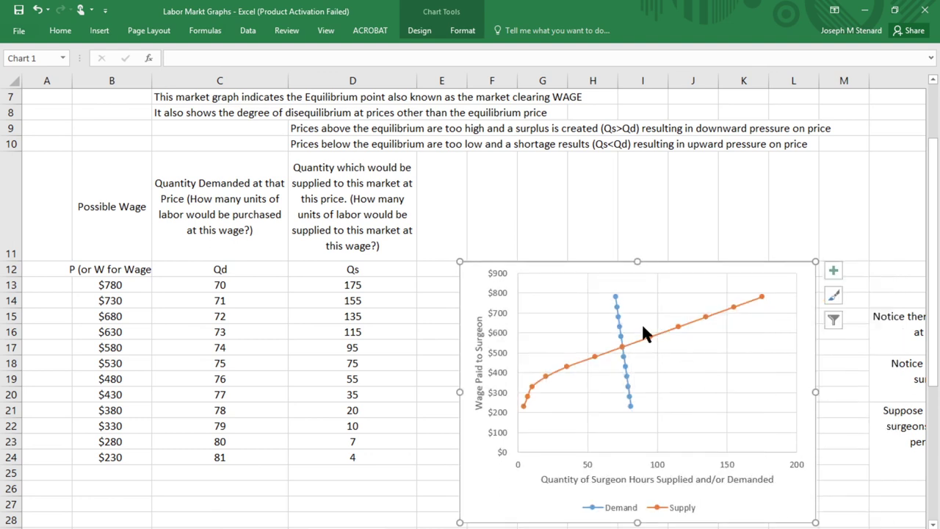
pyautogui.moveTo(582, 260); pyautogui.dragTo(629, 261)
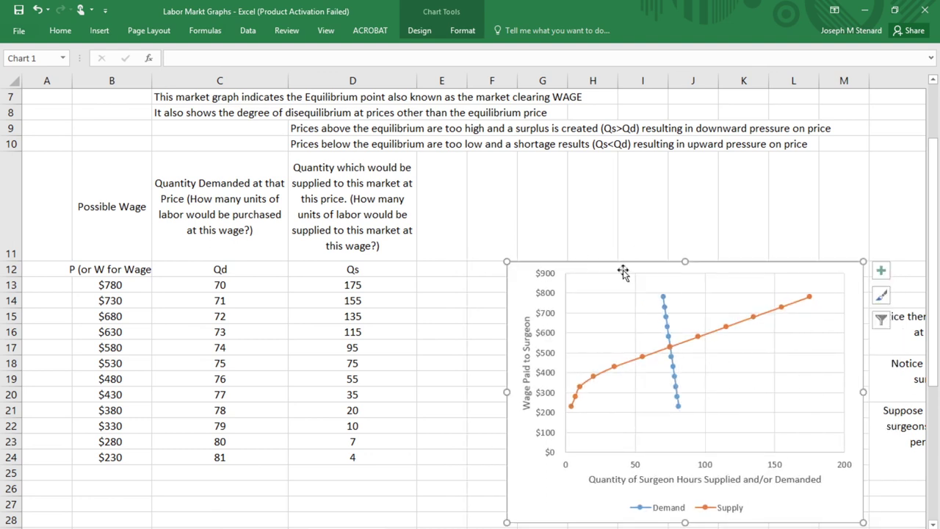
# Enter the heading "No AMA Required in Alaska" in E11, beside the quantity supplied heading.
pyautogui.click(442, 283)
pyautogui.click(449, 224)
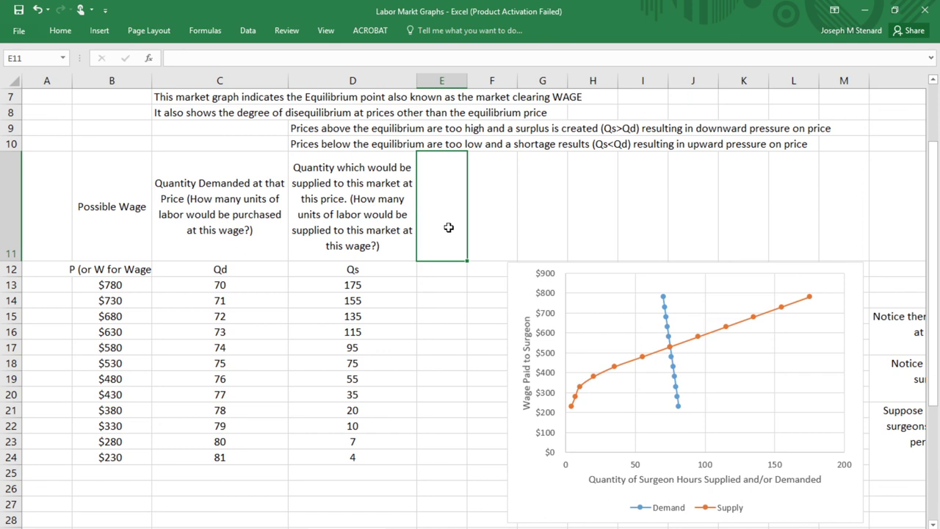
pyautogui.write('No AMA Requ')
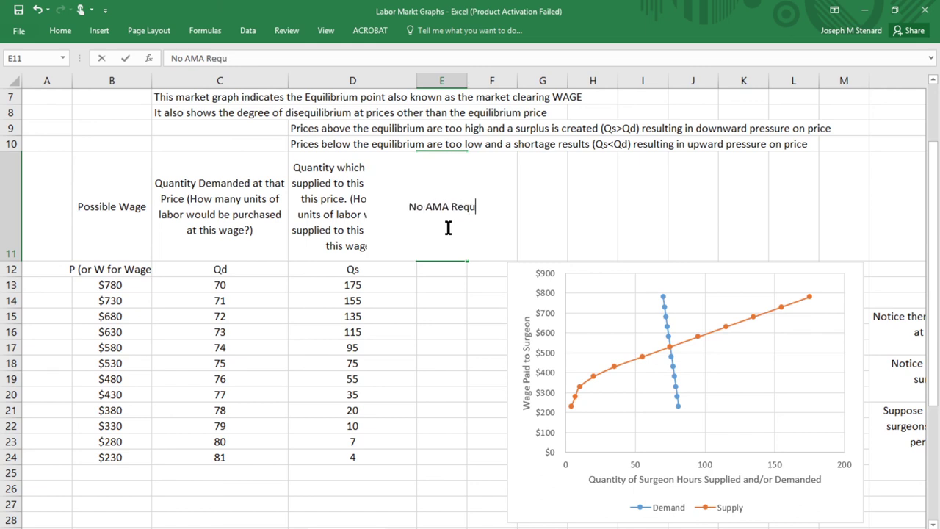
pyautogui.write('ired in')
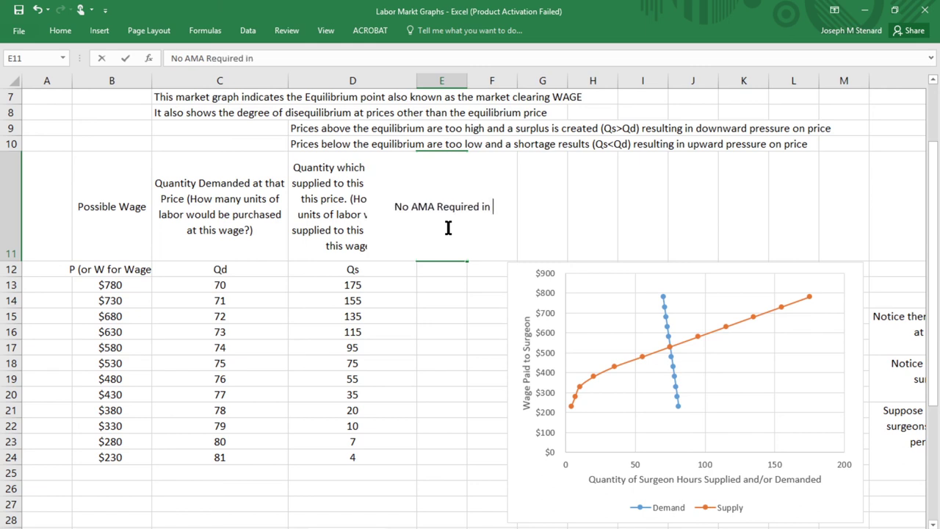
pyautogui.write(' Als')
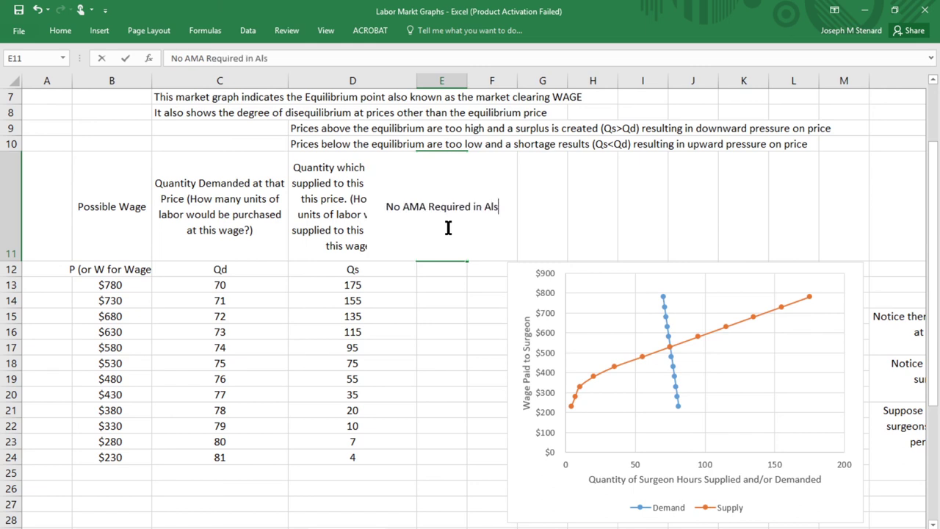
pyautogui.press('BackSpace')
pyautogui.write('aska')
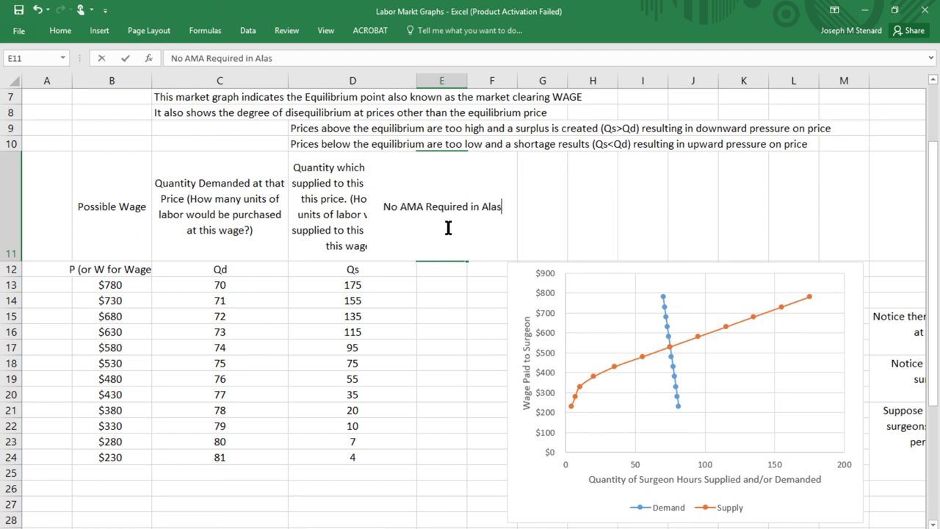
pyautogui.click(435, 330)
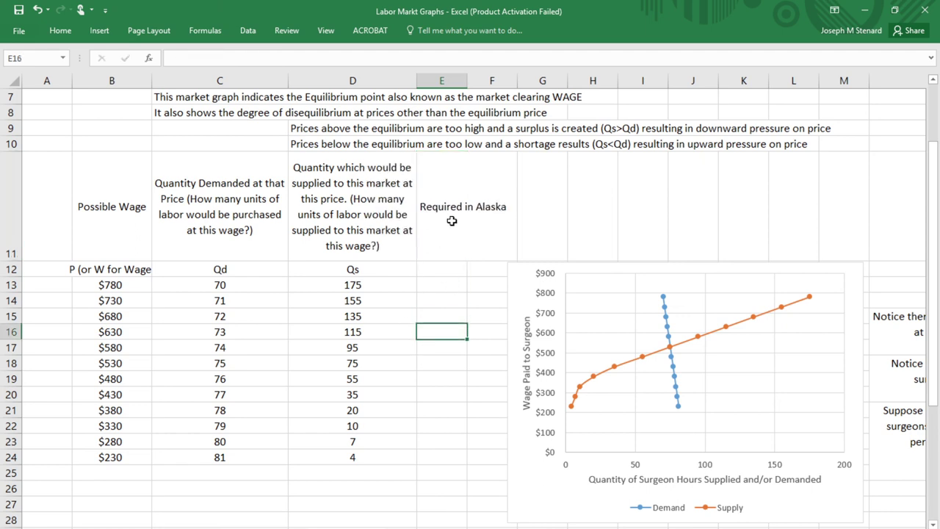
# Turn on text wrapping for the "No AMA Required in Alaska" heading in E11.
pyautogui.click(455, 218)
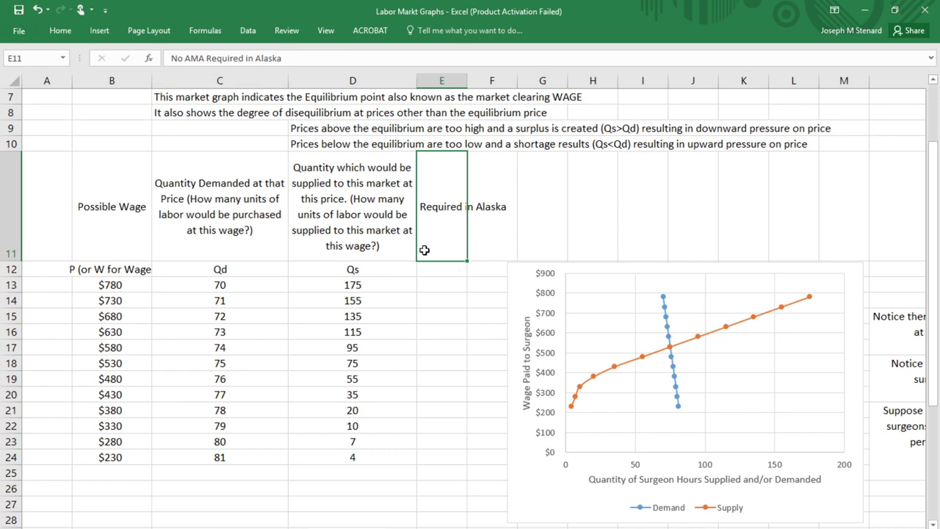
pyautogui.rightClick(444, 234)
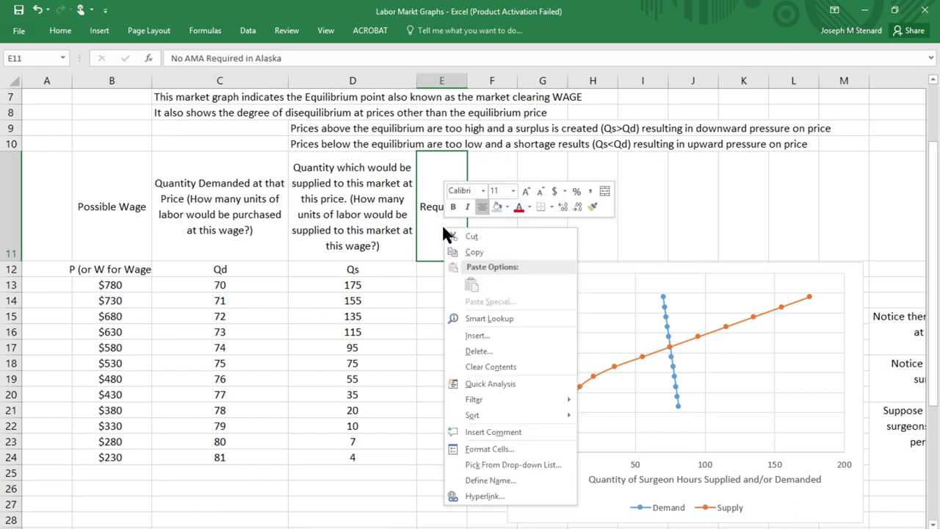
pyautogui.press('Escape')
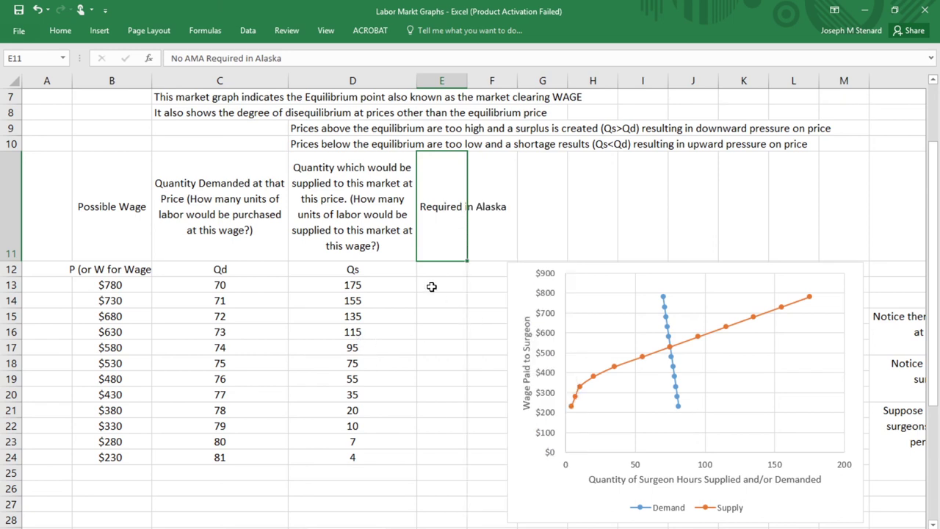
pyautogui.rightClick(448, 217)
pyautogui.click(478, 440)
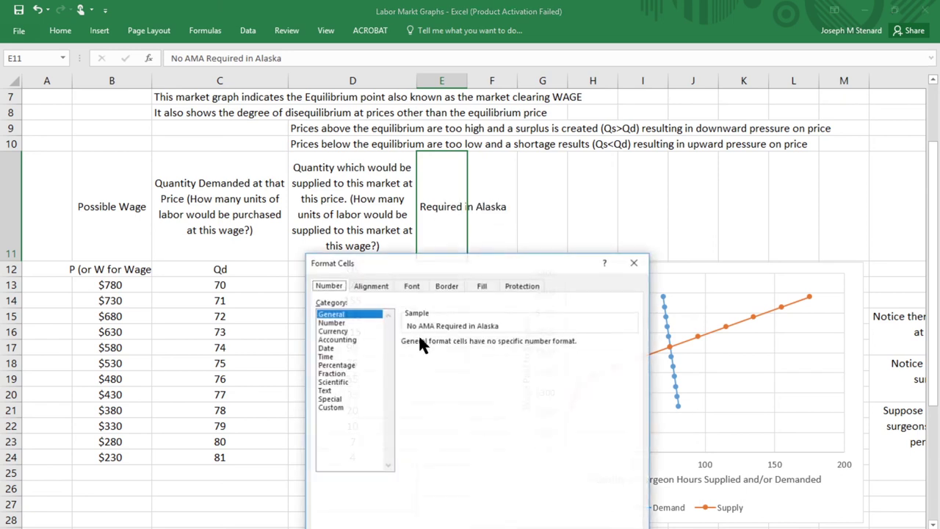
pyautogui.click(371, 287)
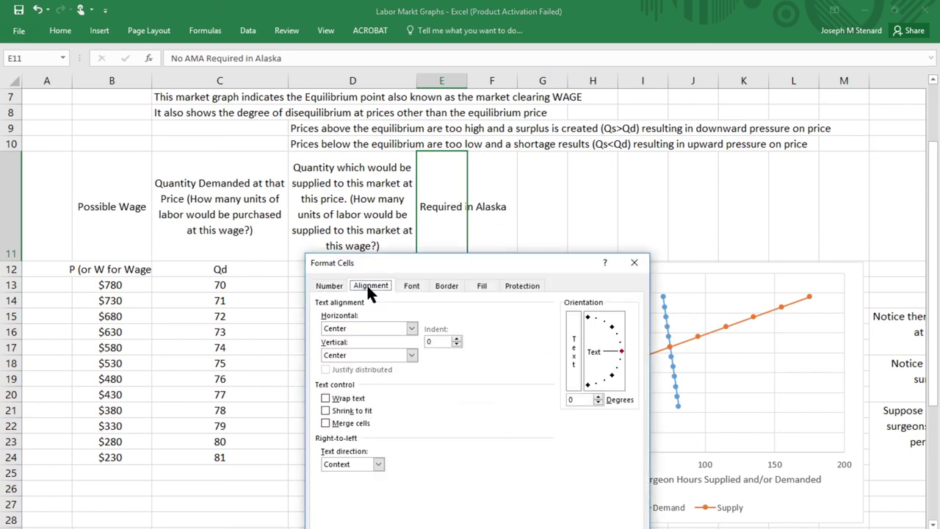
pyautogui.click(326, 398)
pyautogui.press('Return')
pyautogui.click(440, 302)
# Label E12 as Qs2 and change the quantity supplied label in D12 to Qs'.
pyautogui.moveTo(428, 260); pyautogui.dragTo(429, 265)
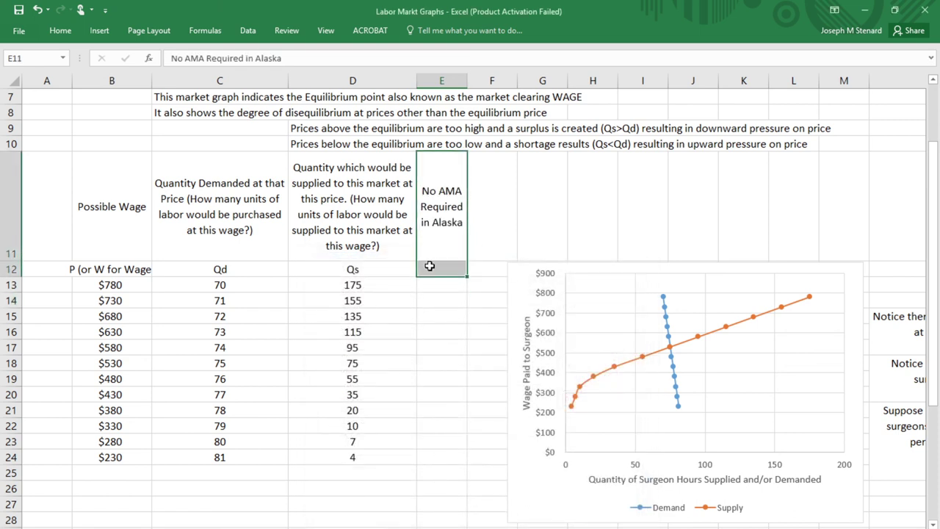
pyautogui.click(433, 269)
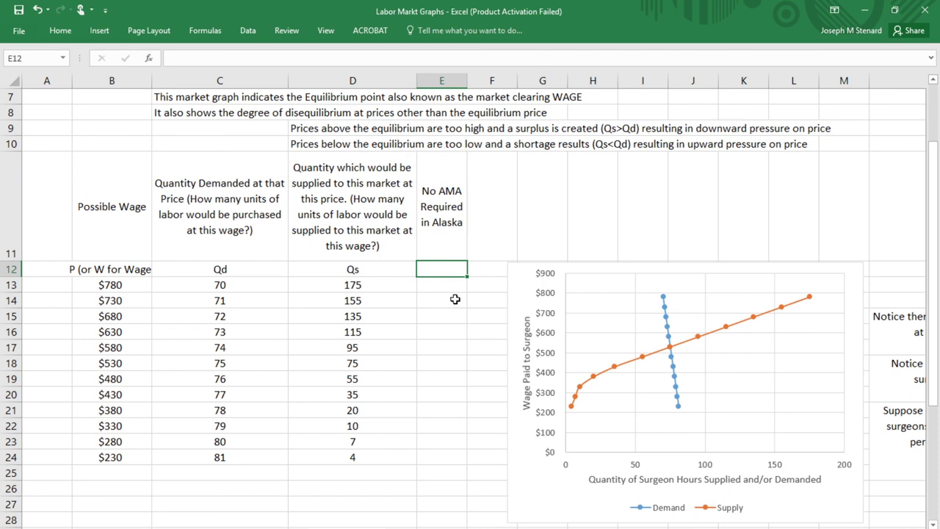
pyautogui.write('Qs2')
pyautogui.click(357, 270)
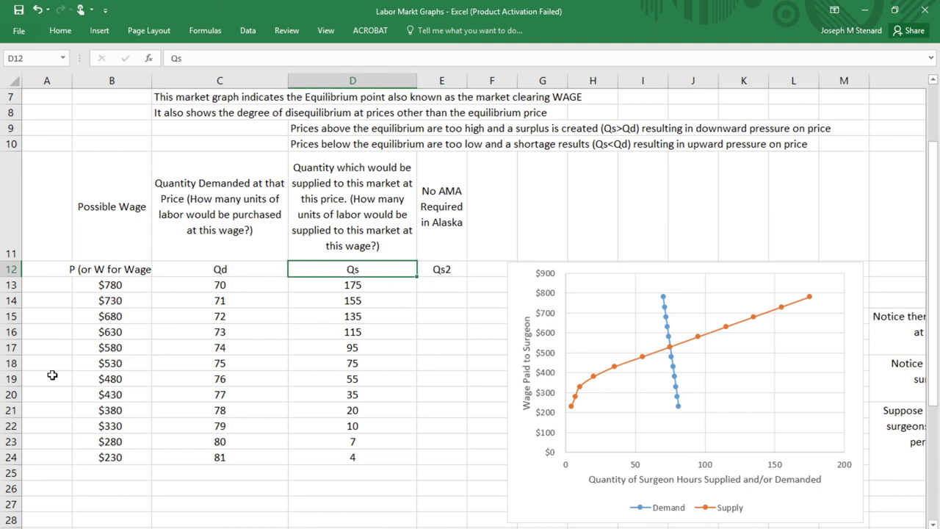
pyautogui.click(190, 58)
pyautogui.write("'")
pyautogui.click(415, 345)
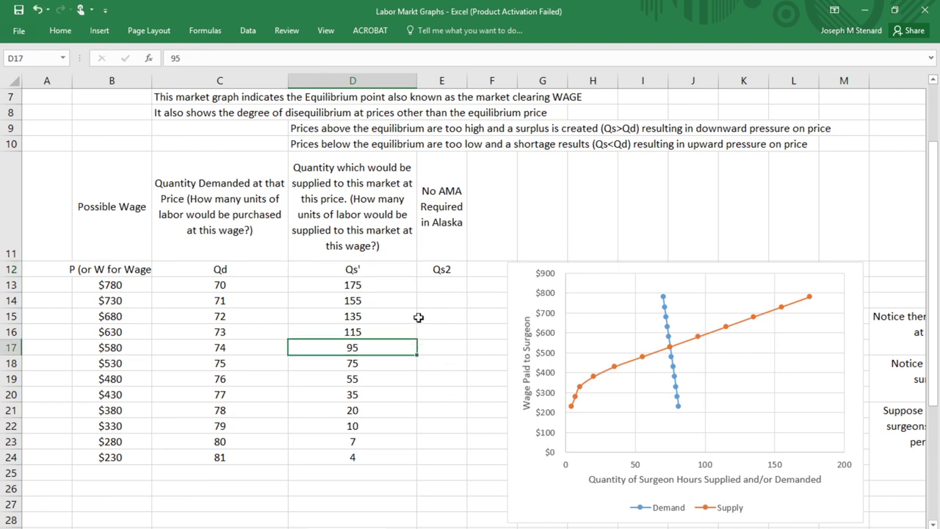
# Change the label in E12 to Qs" with a double prime mark.
pyautogui.click(441, 269)
pyautogui.click(192, 59)
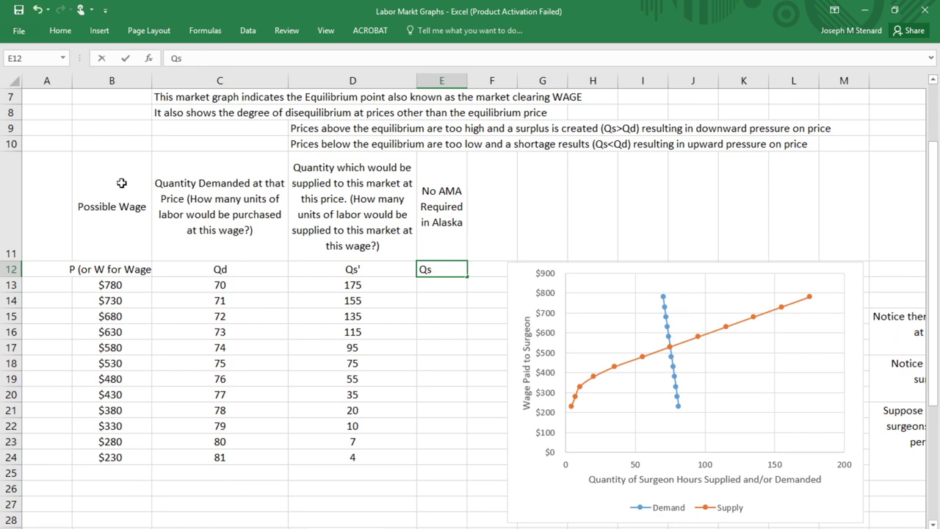
pyautogui.click(393, 335)
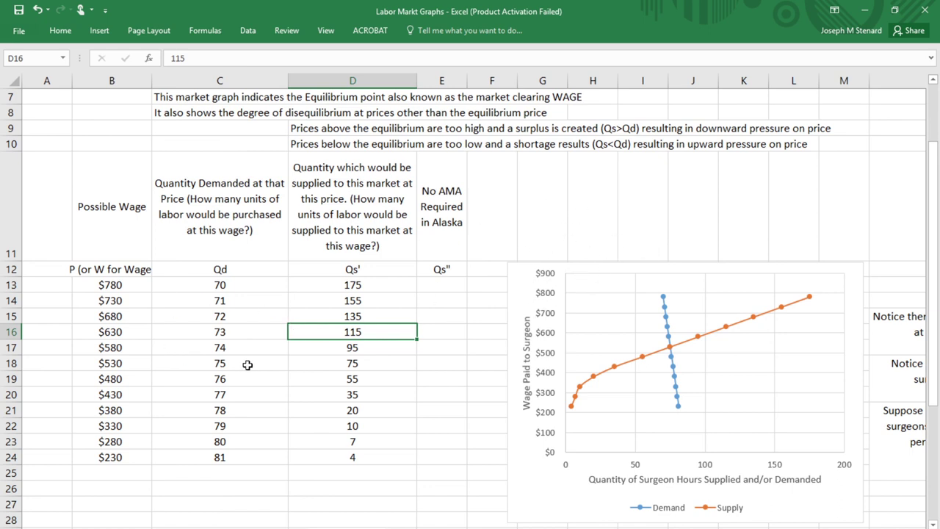
# Enter the formula =D13+30 in E13 to raise the quantity supplied at the highest wage by 30.
pyautogui.click(441, 297)
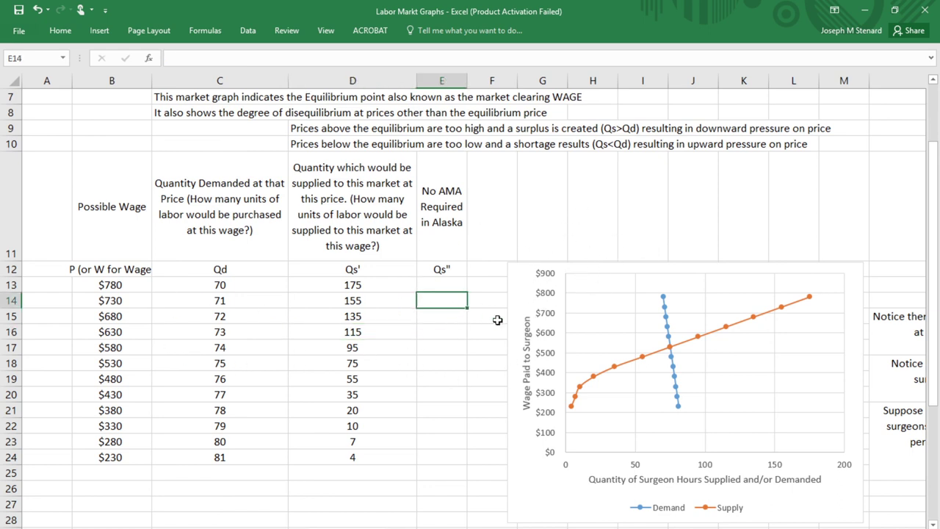
pyautogui.click(441, 285)
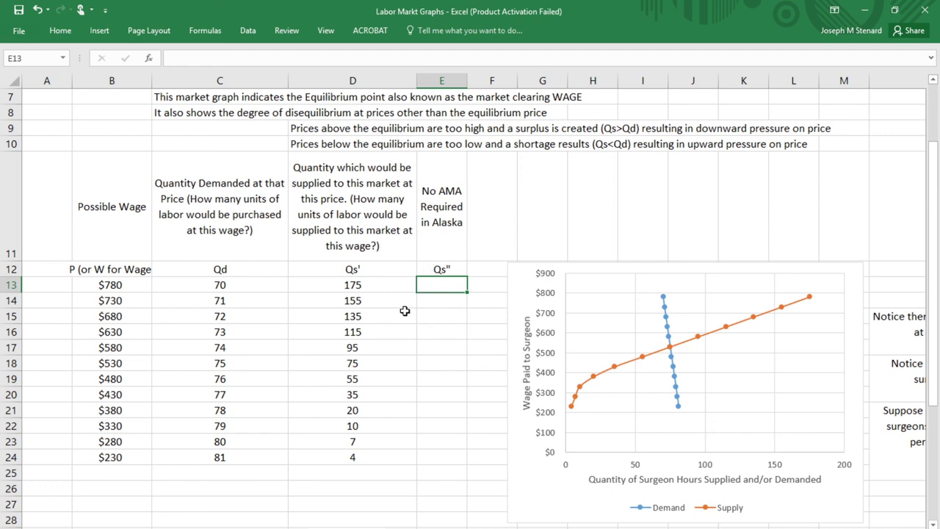
pyautogui.click(344, 283)
pyautogui.click(443, 288)
pyautogui.write('=')
pyautogui.click(373, 283)
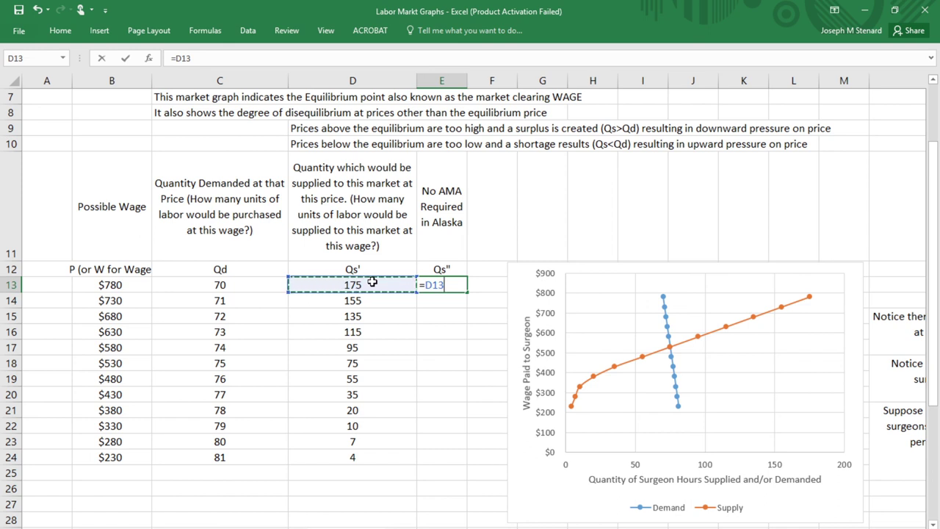
pyautogui.write('+30')
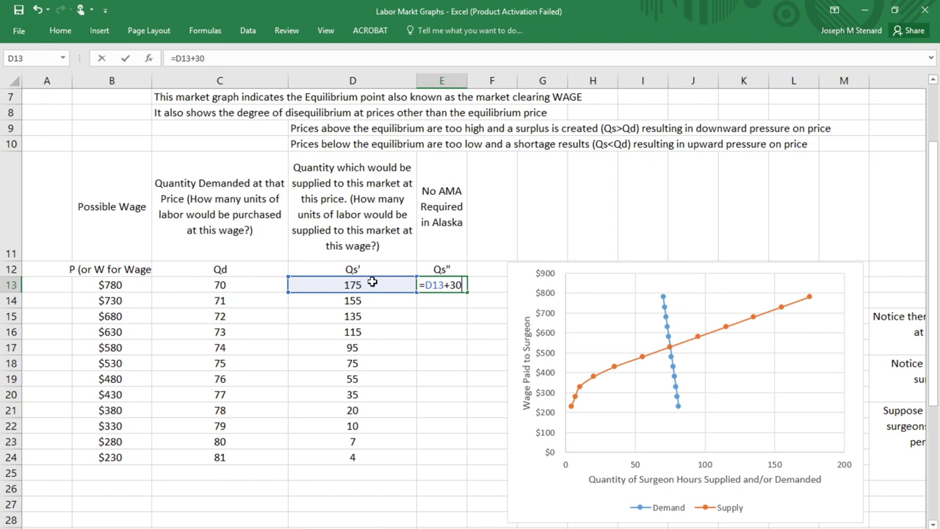
pyautogui.press('Return')
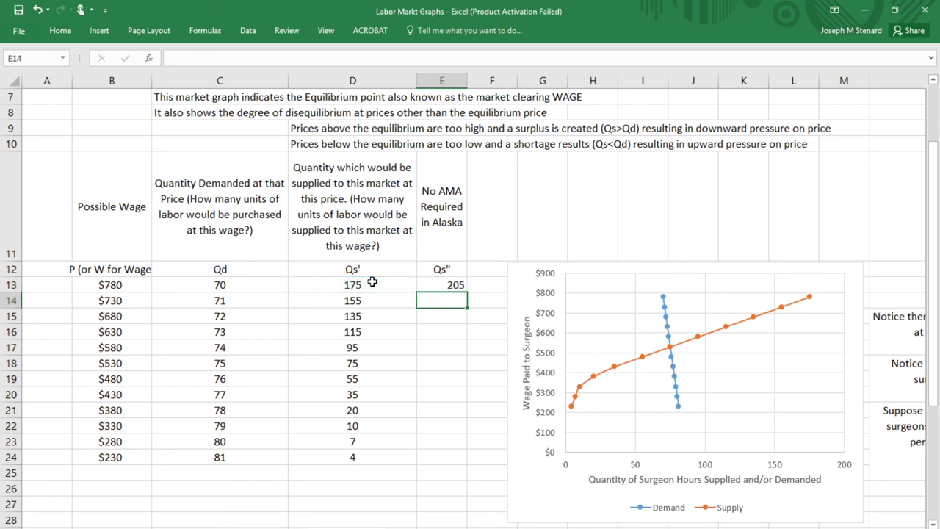
# Fill the formula in E13 down through E24 for the remaining wages.
pyautogui.click(441, 285)
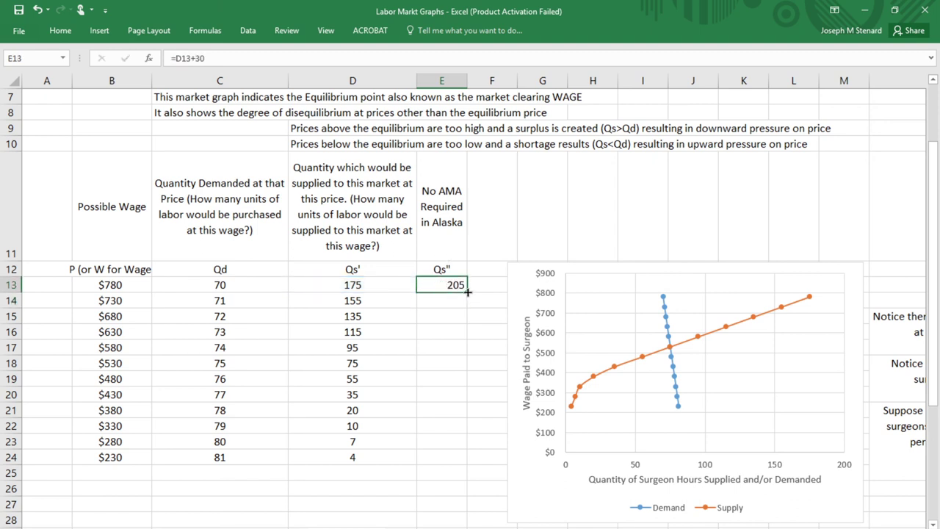
pyautogui.doubleClick(467, 292)
pyautogui.click(442, 440)
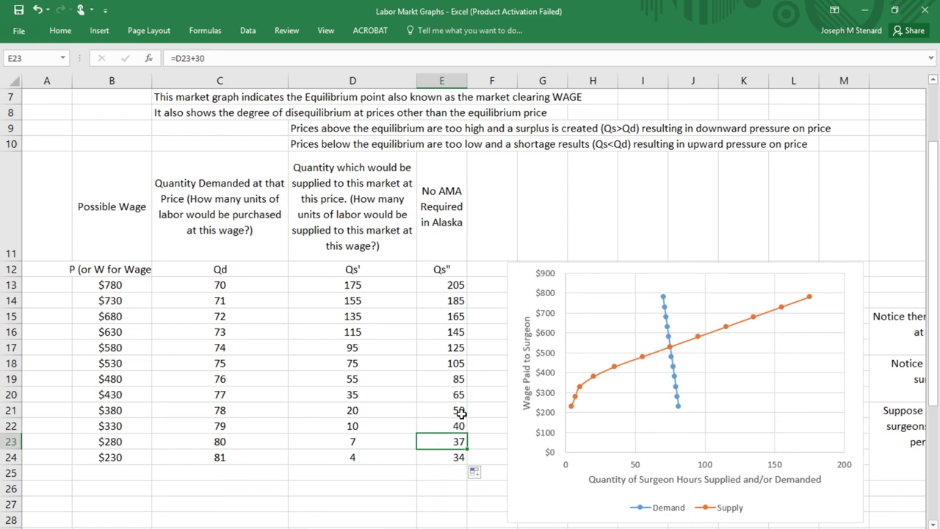
# Add a "No AMA Supply" series to the chart, using E13:E24 as X values and B13:B24 as Y values.
pyautogui.click(595, 306)
pyautogui.rightClick(596, 305)
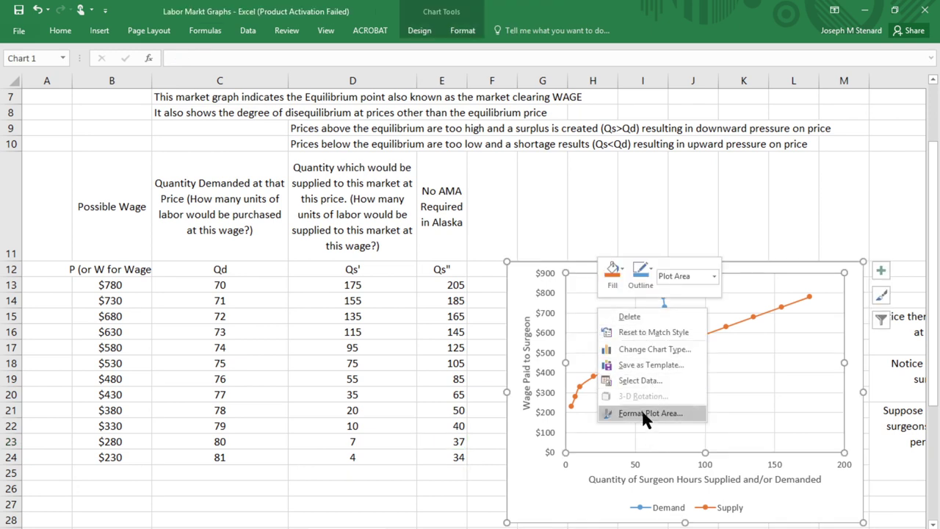
pyautogui.click(632, 380)
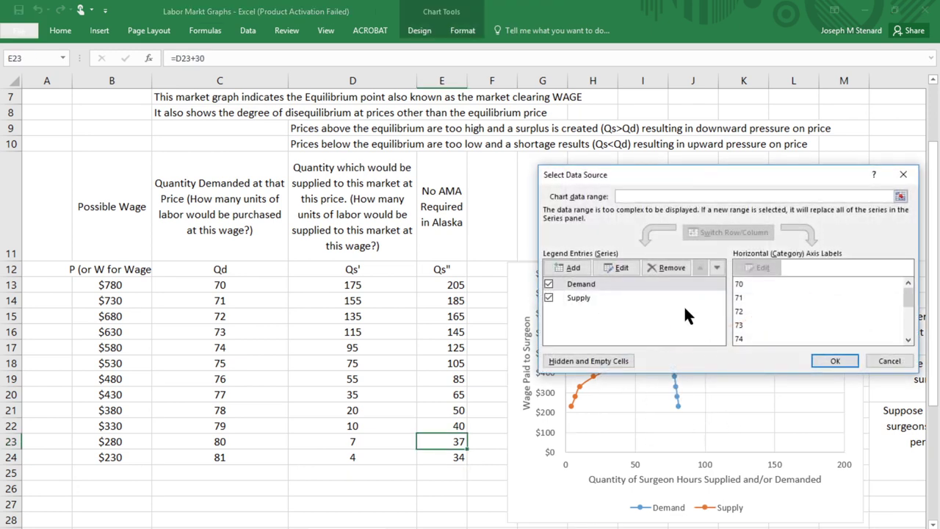
pyautogui.click(572, 268)
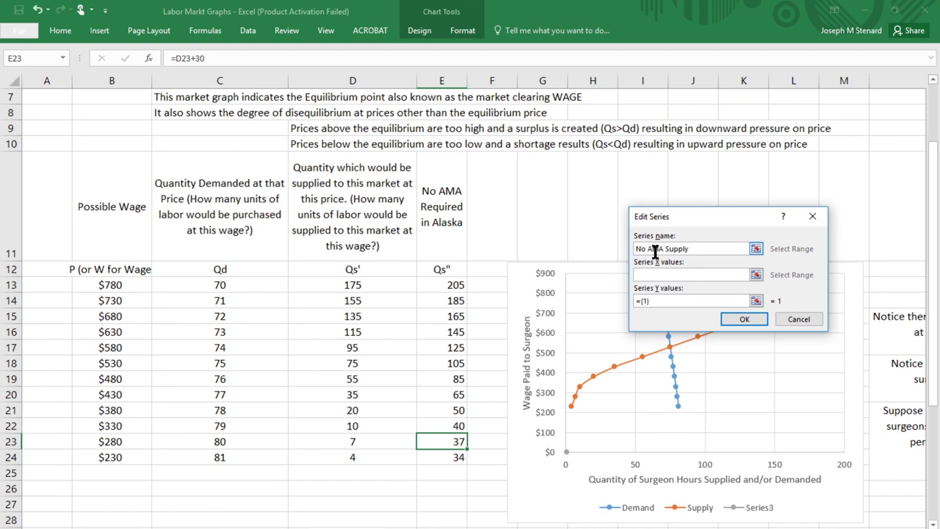
pyautogui.click(665, 275)
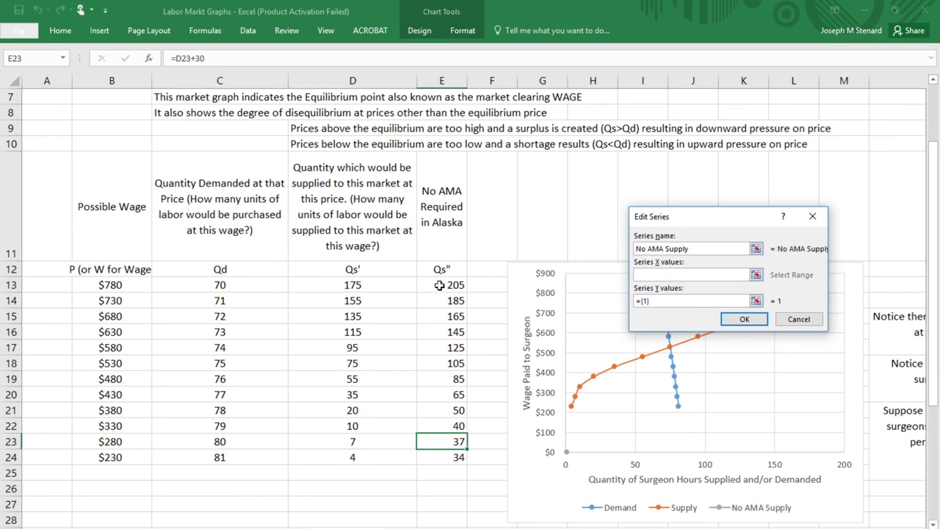
pyautogui.moveTo(440, 285); pyautogui.dragTo(444, 457)
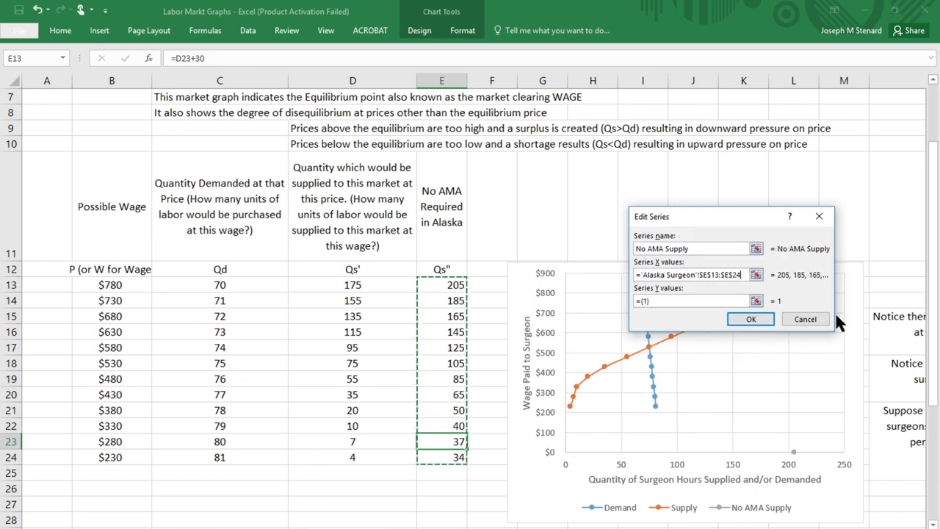
pyautogui.click(756, 300)
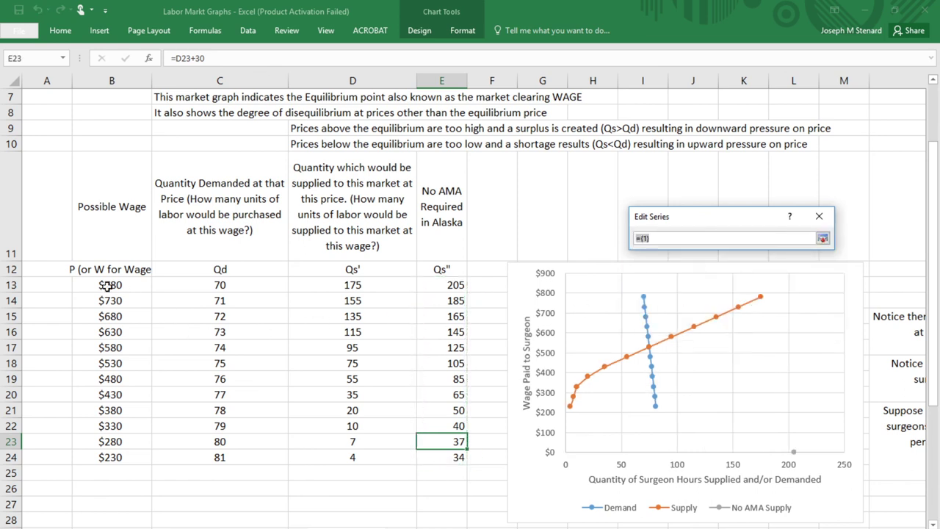
pyautogui.moveTo(106, 285); pyautogui.dragTo(150, 469)
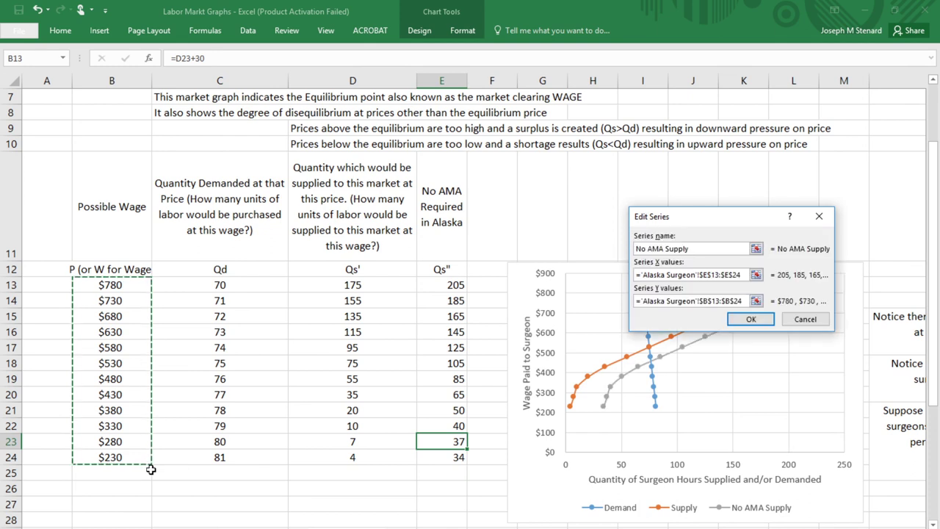
pyautogui.click(749, 314)
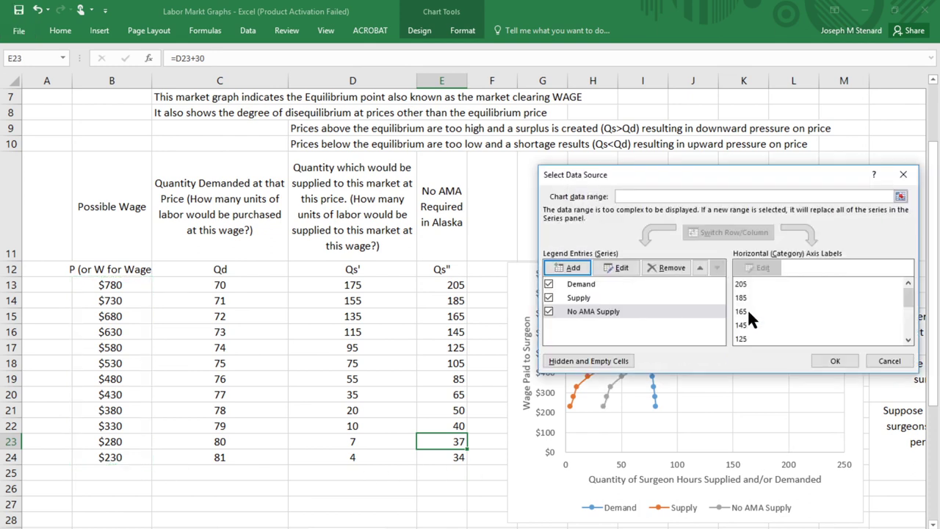
pyautogui.click(833, 361)
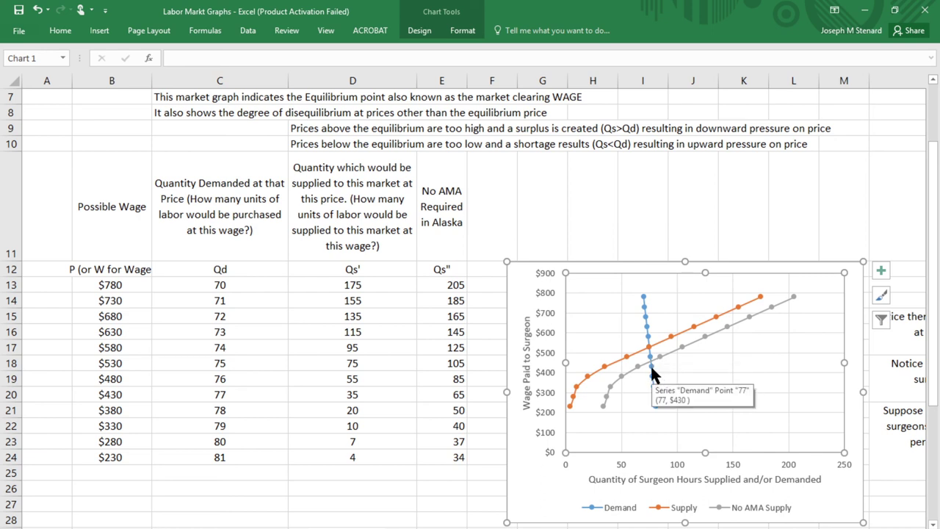
# Examine where the No AMA Supply curve meets demand, comparing the Qd and Qs" columns in the rows around the $430 and $480 wages.
pyautogui.moveTo(646, 351)
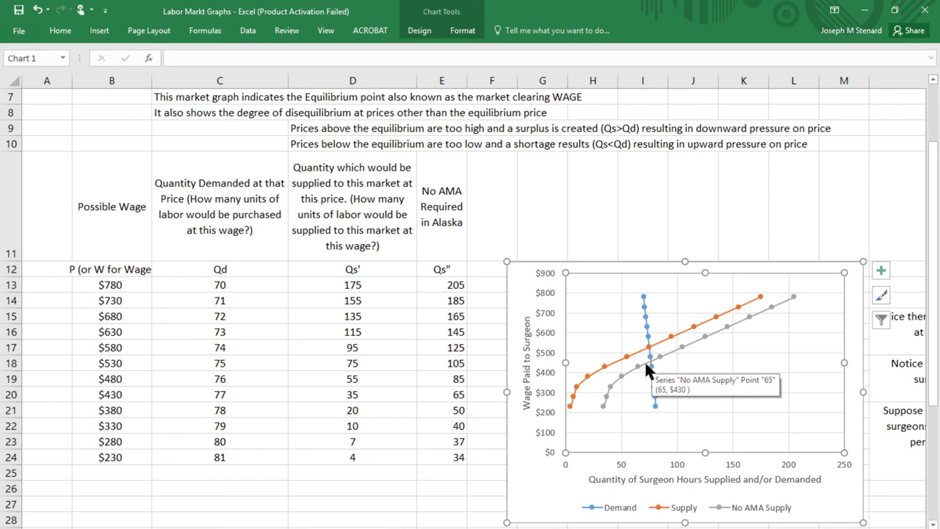
pyautogui.click(113, 393)
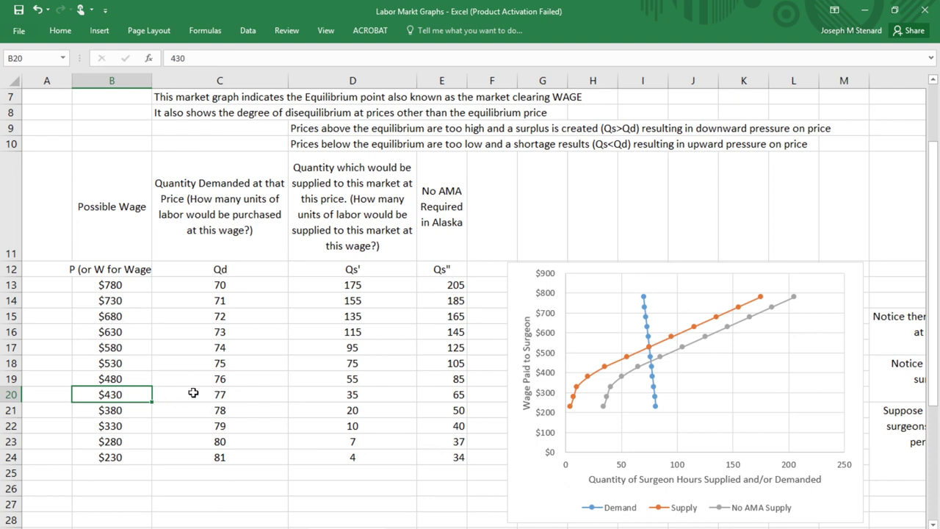
pyautogui.click(220, 394)
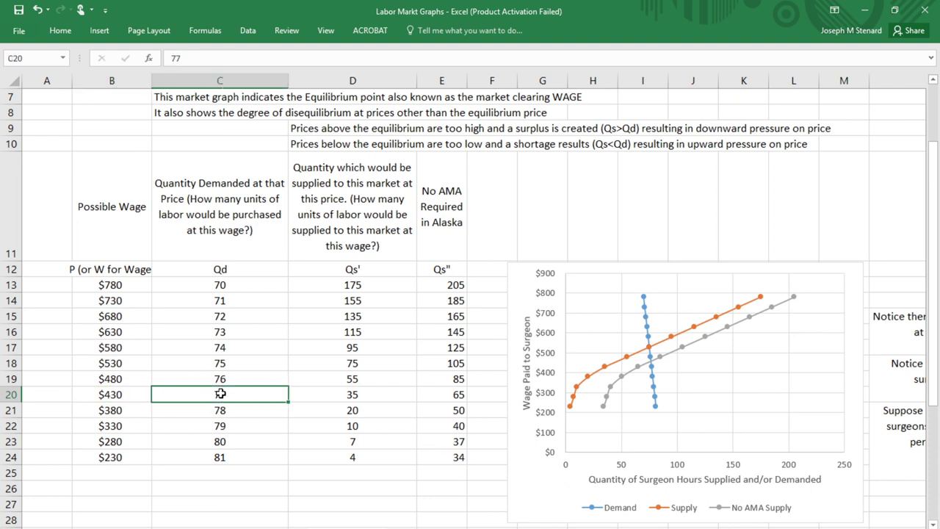
pyautogui.click(455, 394)
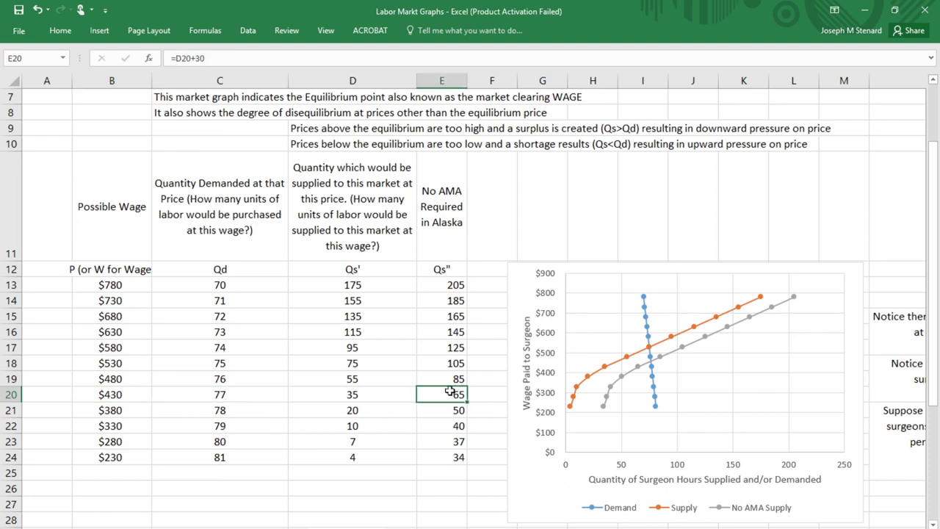
pyautogui.click(216, 397)
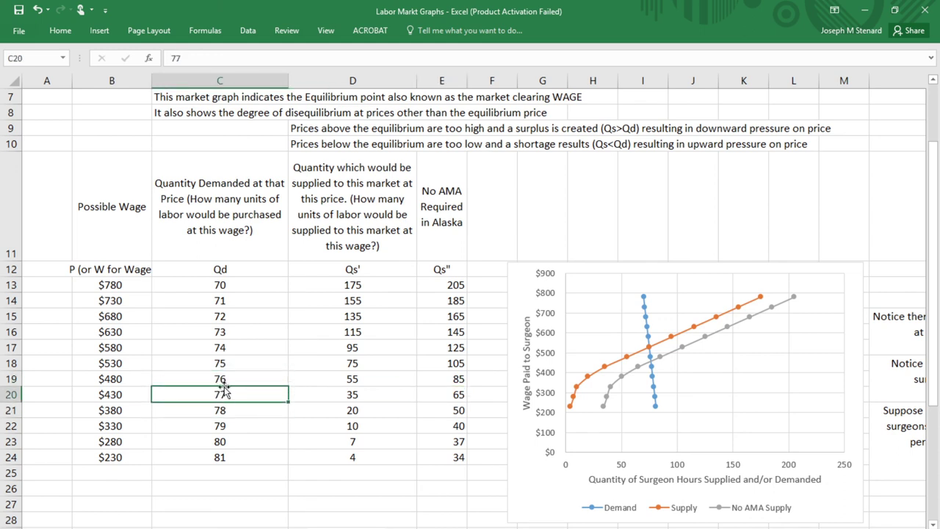
pyautogui.click(220, 379)
pyautogui.click(220, 393)
pyautogui.click(441, 379)
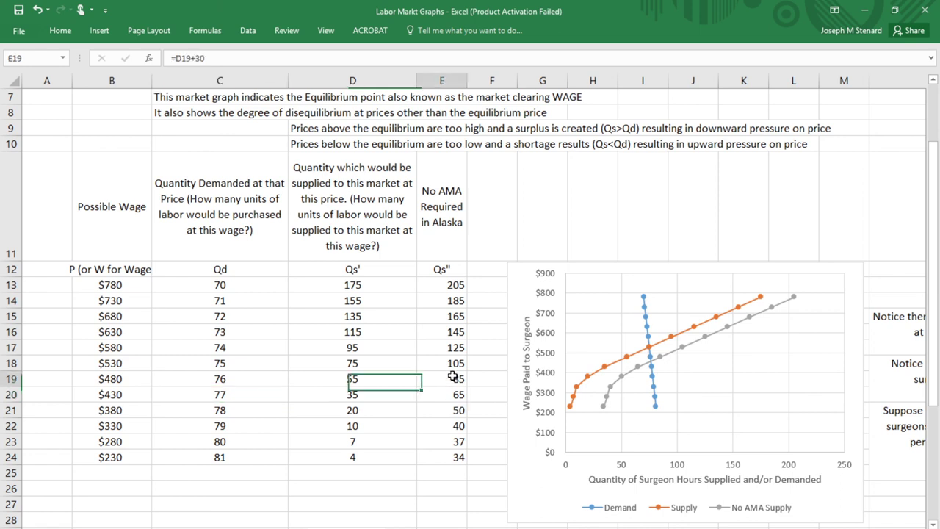
pyautogui.click(445, 395)
pyautogui.click(446, 379)
pyautogui.click(451, 408)
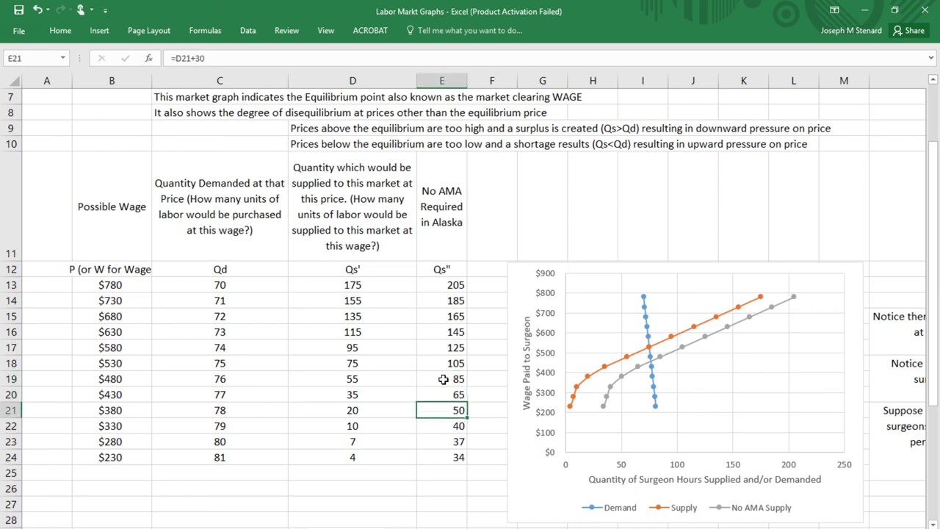
pyautogui.click(445, 379)
pyautogui.click(448, 395)
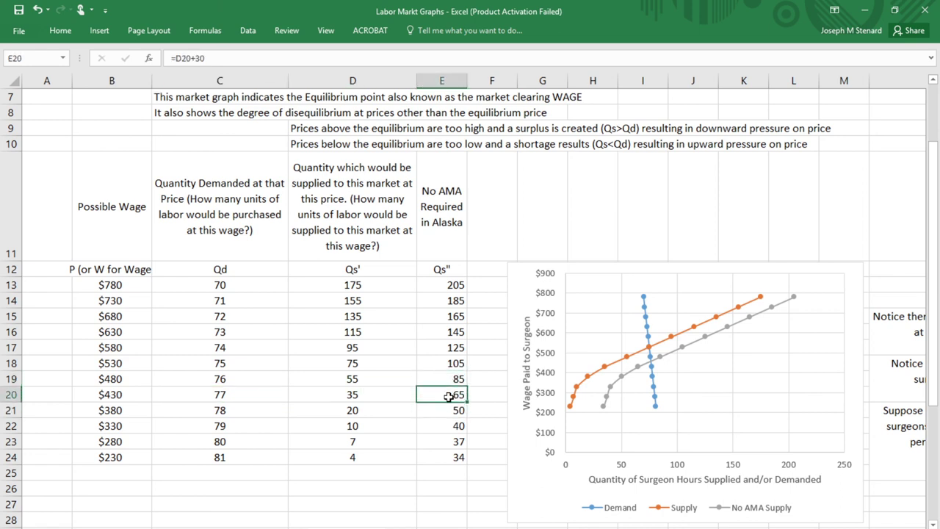
# Review the $480 wage row and the No AMA Required in Alaska column against the supply curves and the notes beside the chart.
pyautogui.click(453, 376)
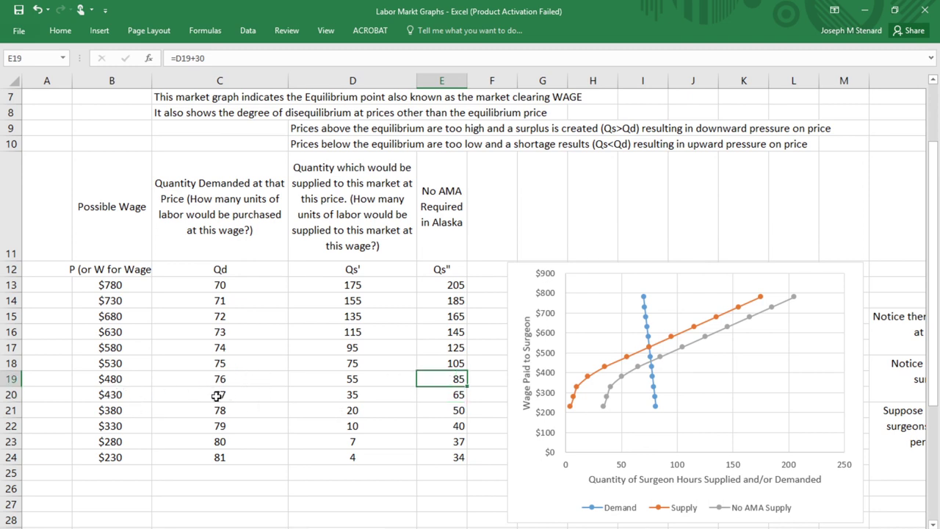
pyautogui.click(120, 383)
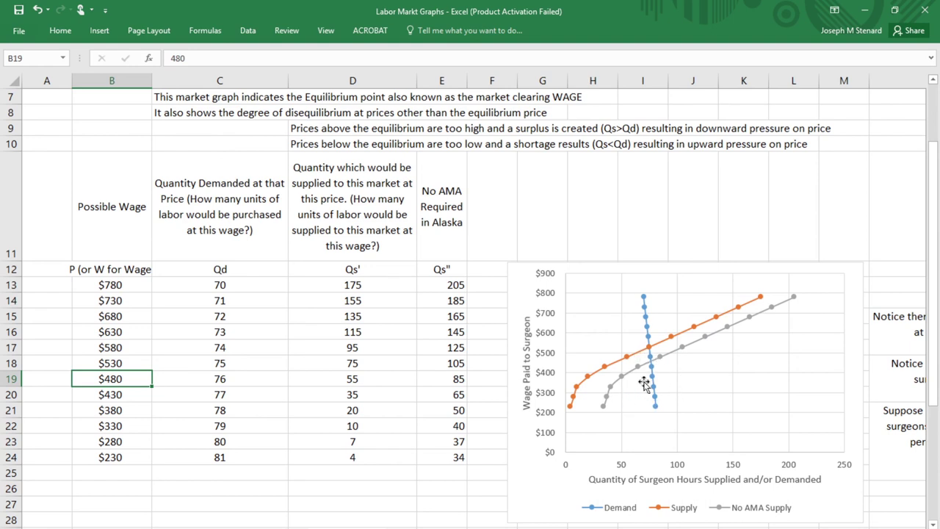
pyautogui.moveTo(649, 357)
pyautogui.click(439, 209)
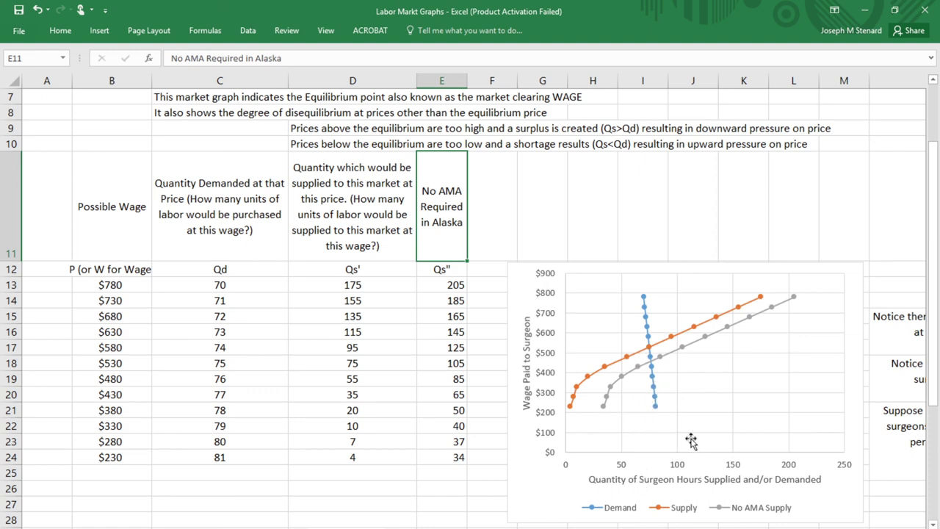
pyautogui.hscroll(3, 474, 301)
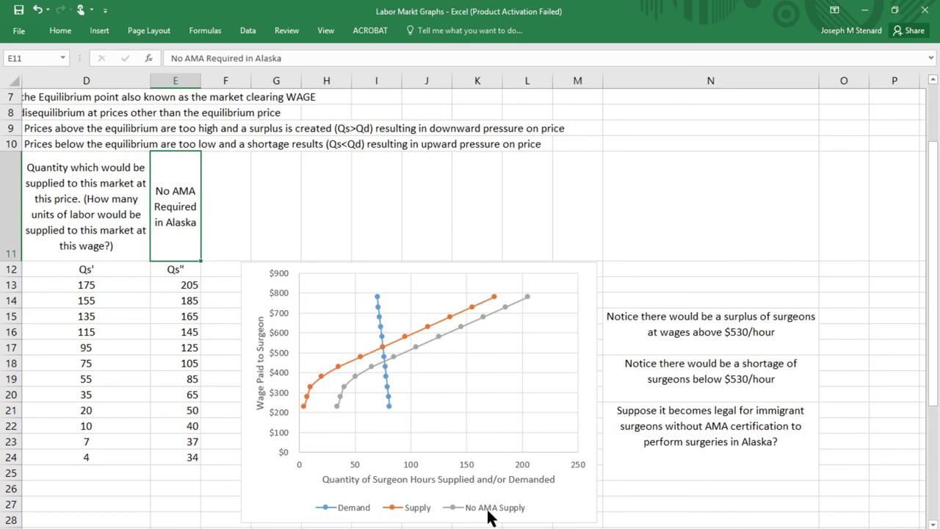
pyautogui.hscroll(-3, 473, 301)
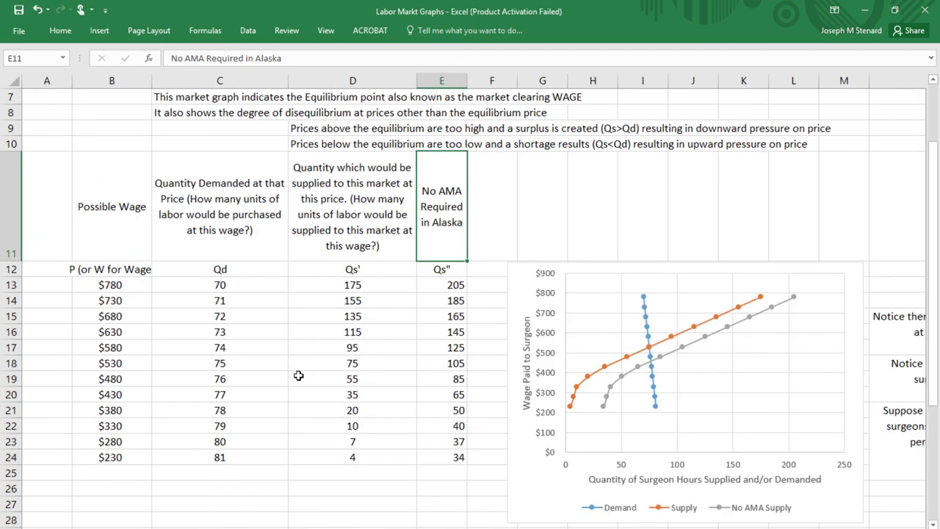
pyautogui.scroll(2, 298, 376)
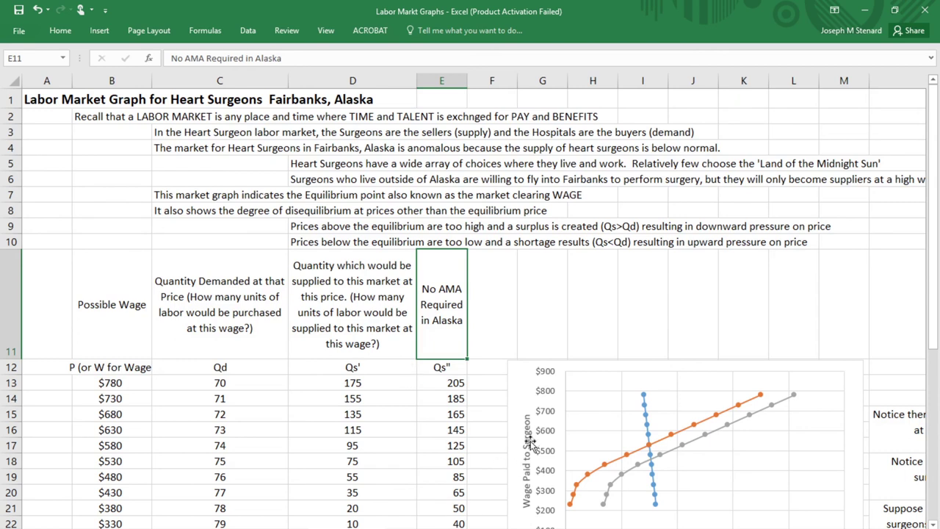